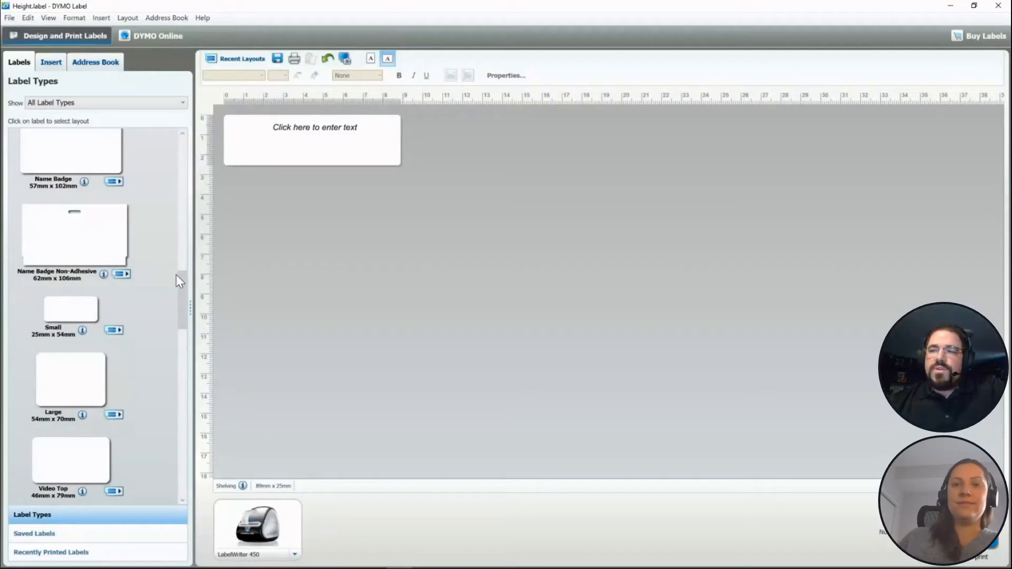
Step: Start a blank label using the Large Address 36mm x 89mm label type
drag(179, 279, 169, 150)
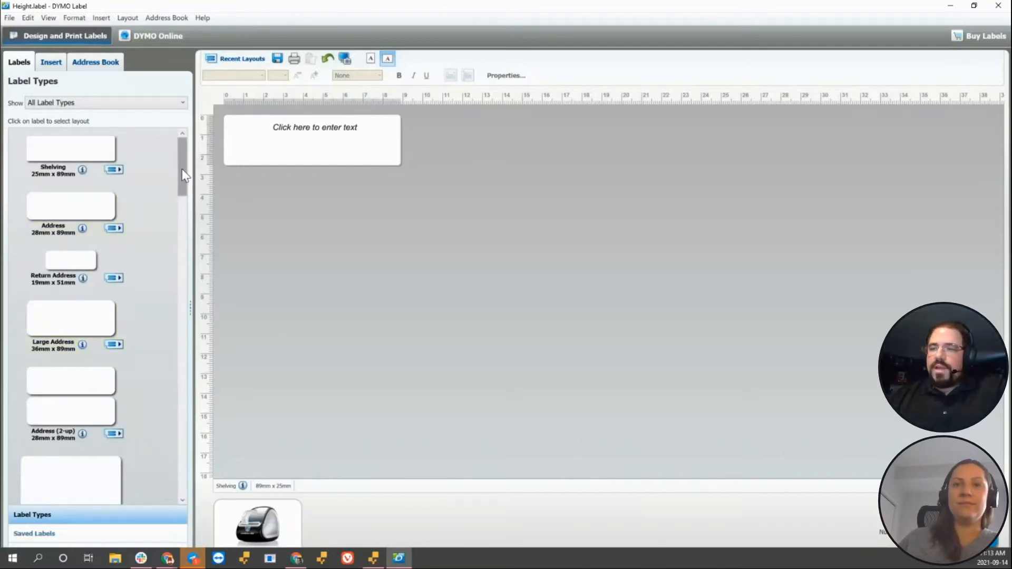
drag(182, 168, 189, 219)
scroll(189, 219, down, 2)
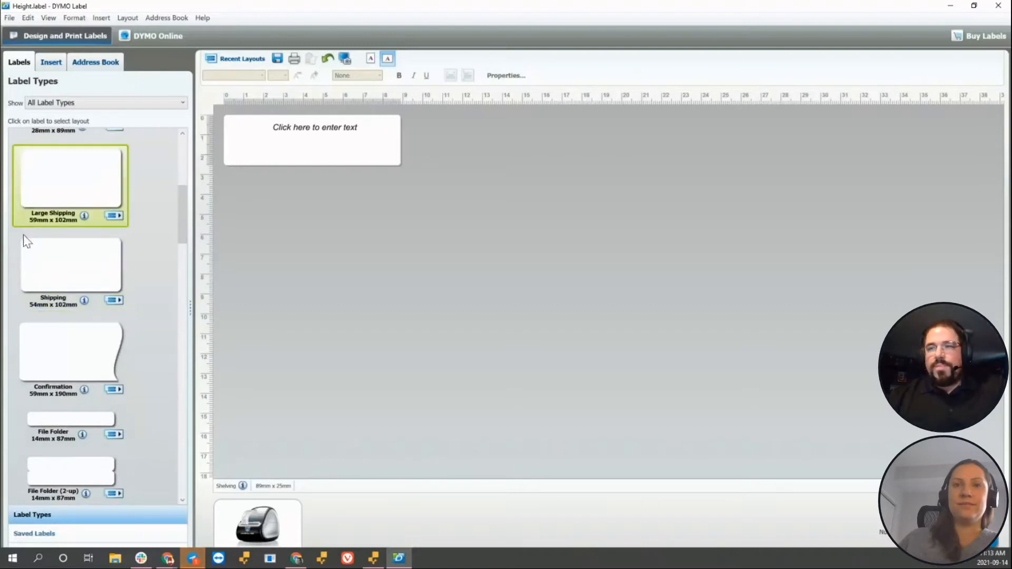
drag(180, 222, 181, 171)
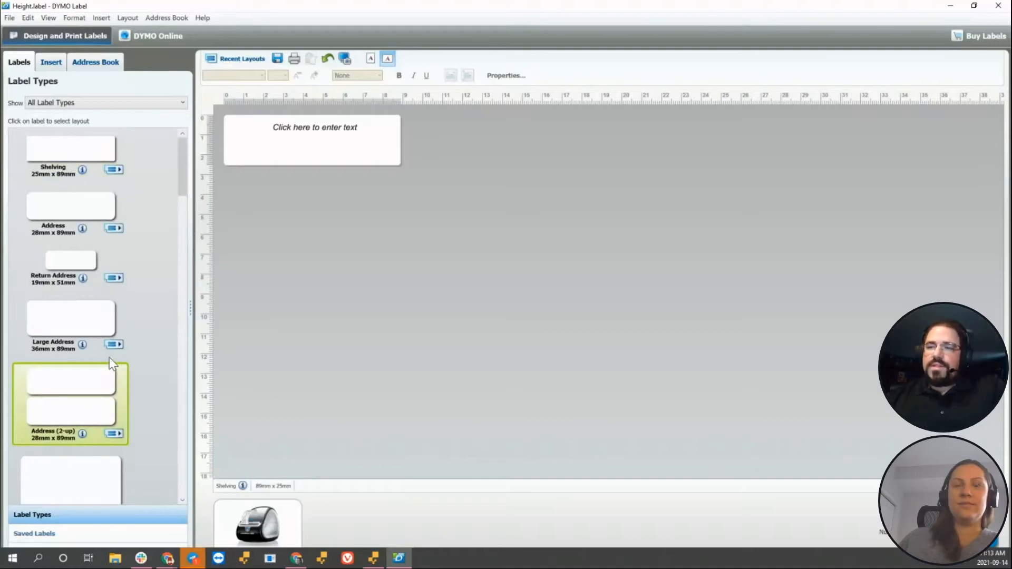
click(65, 325)
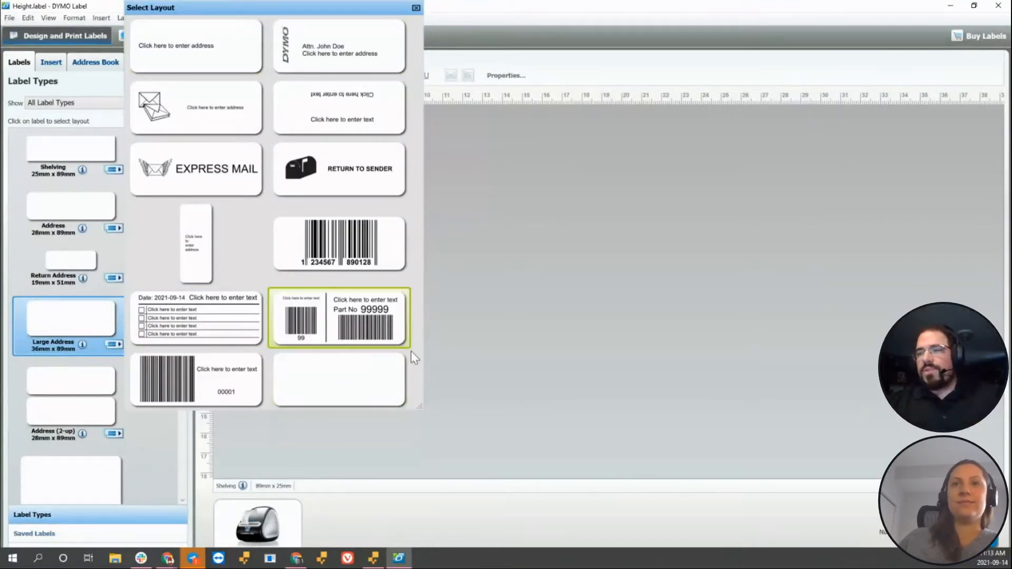
click(347, 384)
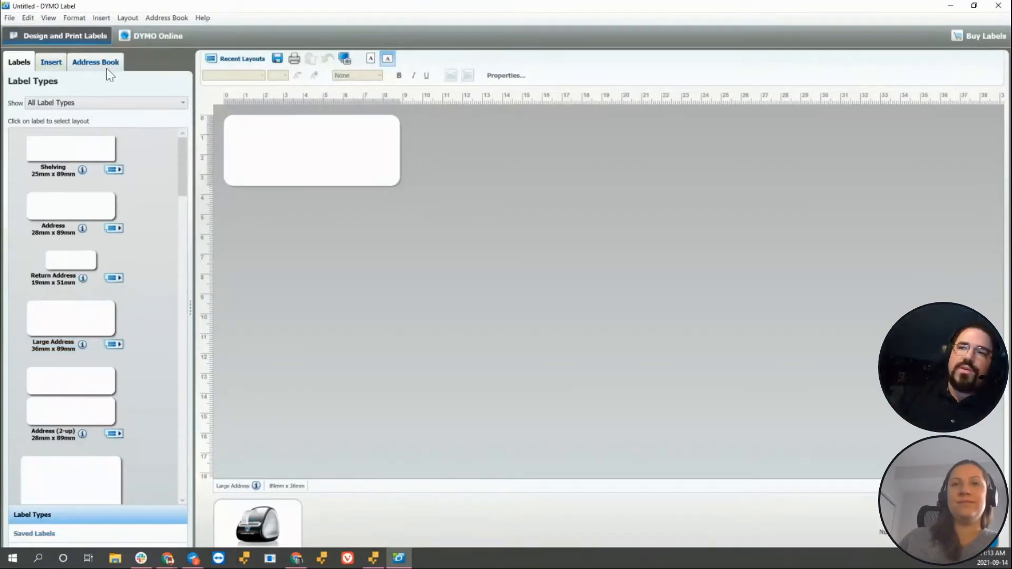
Step: Add a barcode object to the lower part of the blank label
click(46, 64)
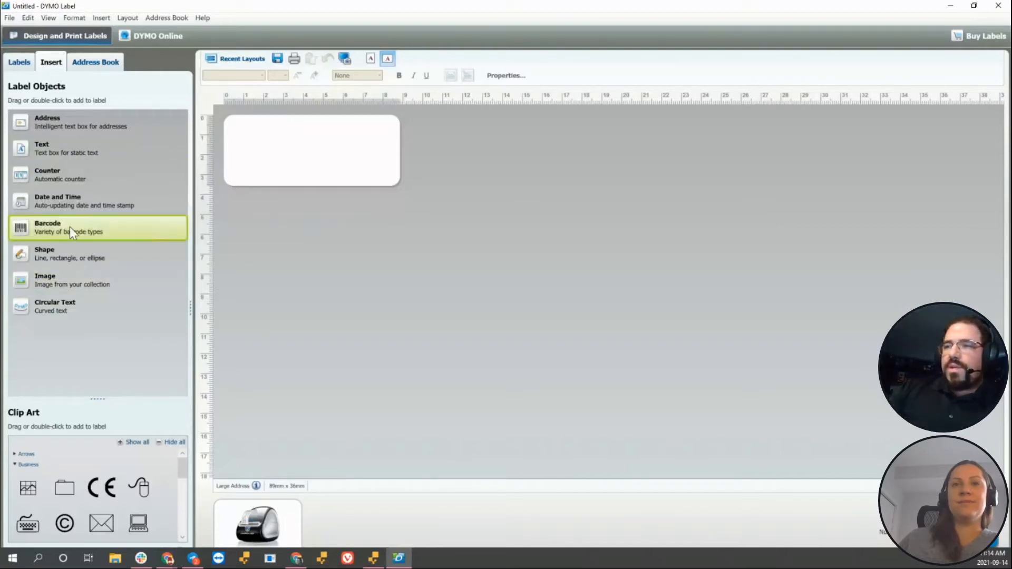
drag(69, 226, 237, 194)
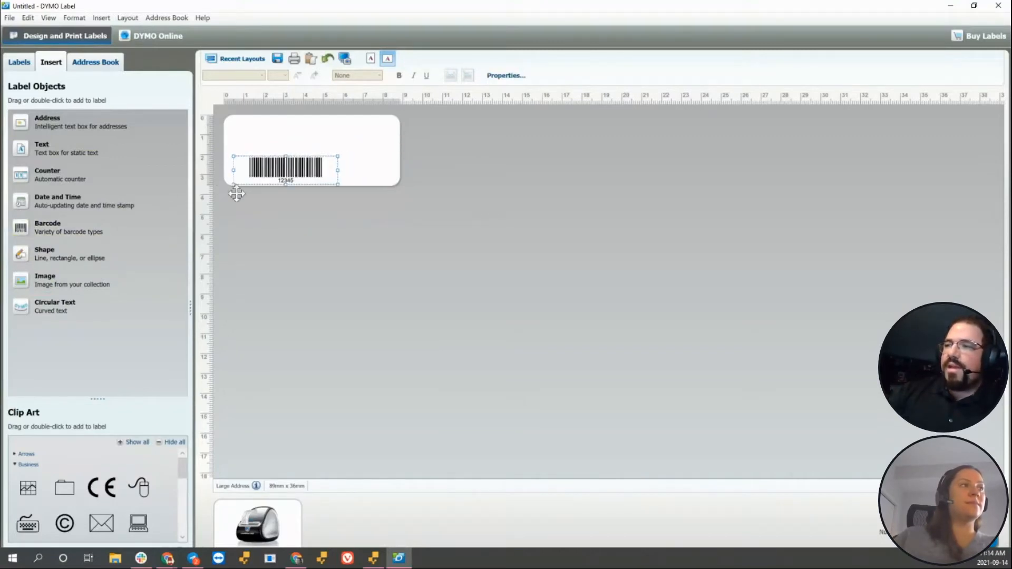
drag(287, 171, 245, 167)
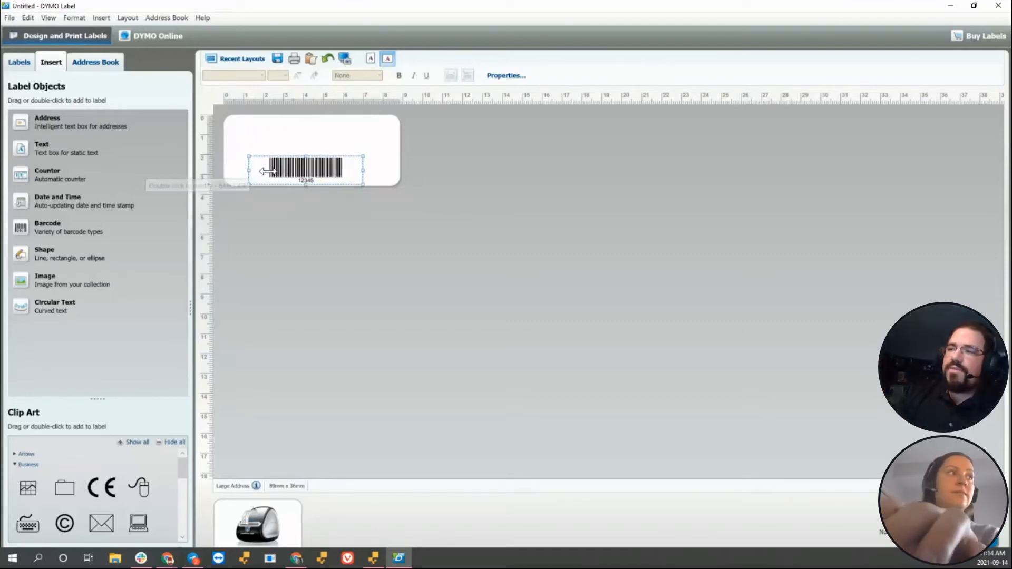
Step: Resize the barcode object to span nearly the full label width, about 7.9 cm wide
drag(267, 171, 293, 174)
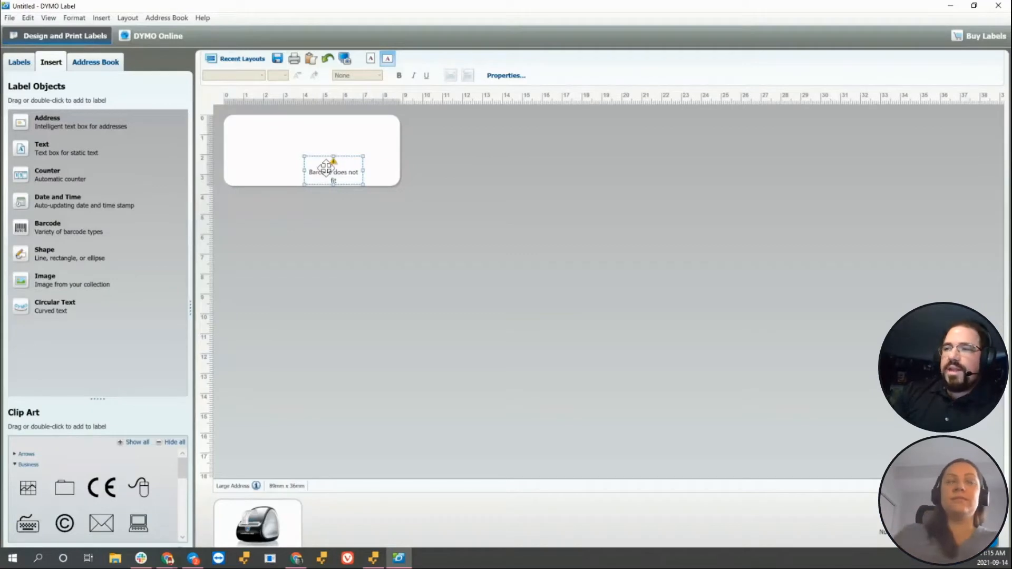
drag(304, 170, 238, 170)
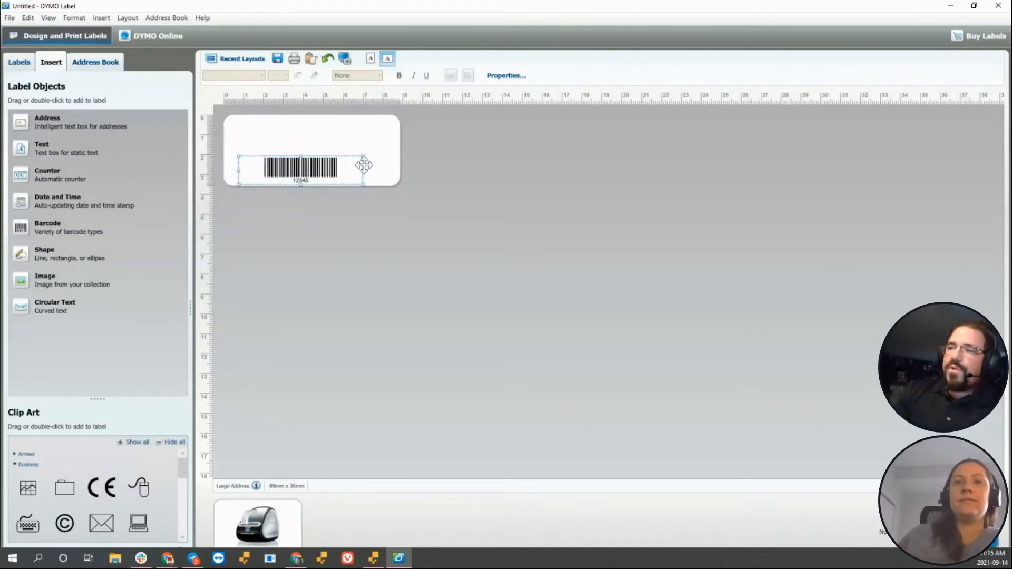
drag(362, 166, 393, 171)
drag(238, 170, 225, 170)
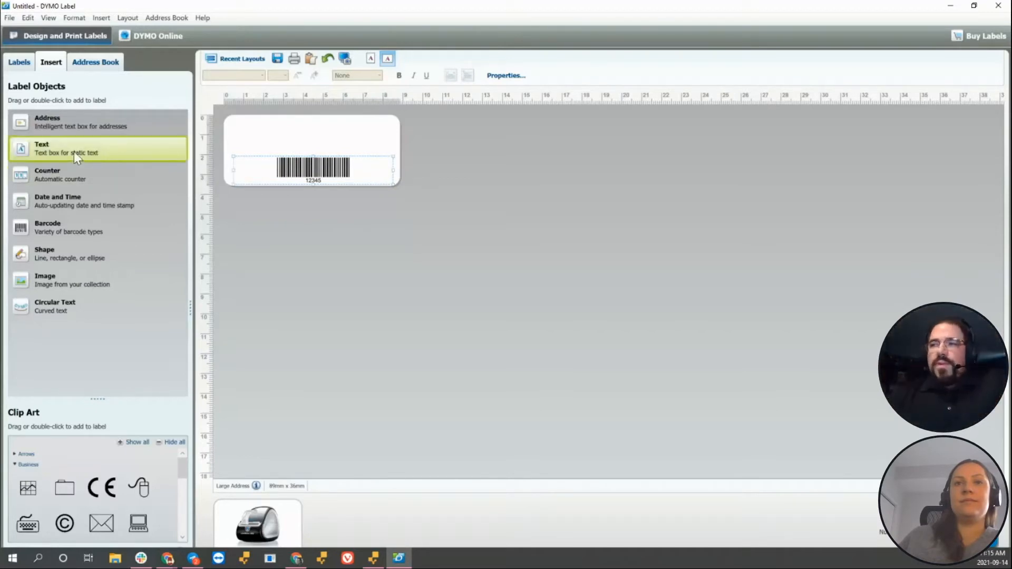
Step: Add two text objects to the label, stacked one below the other above the barcode
drag(74, 151, 285, 133)
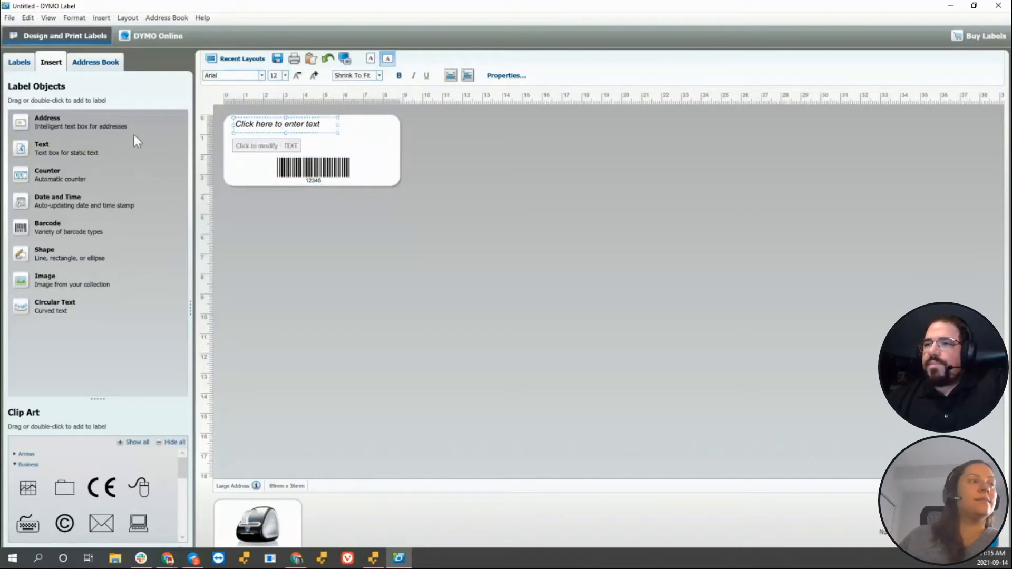
drag(63, 149, 316, 118)
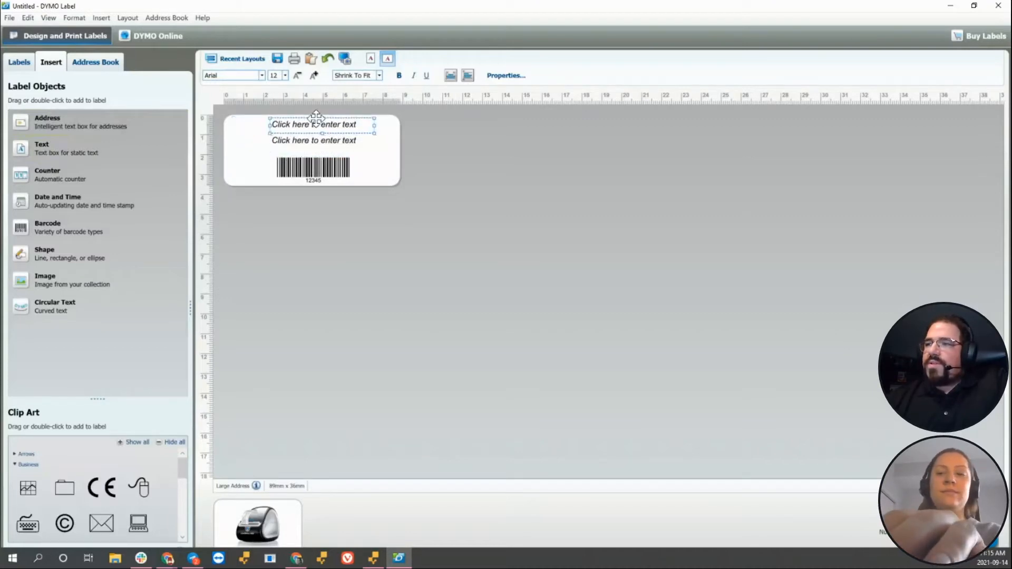
click(294, 141)
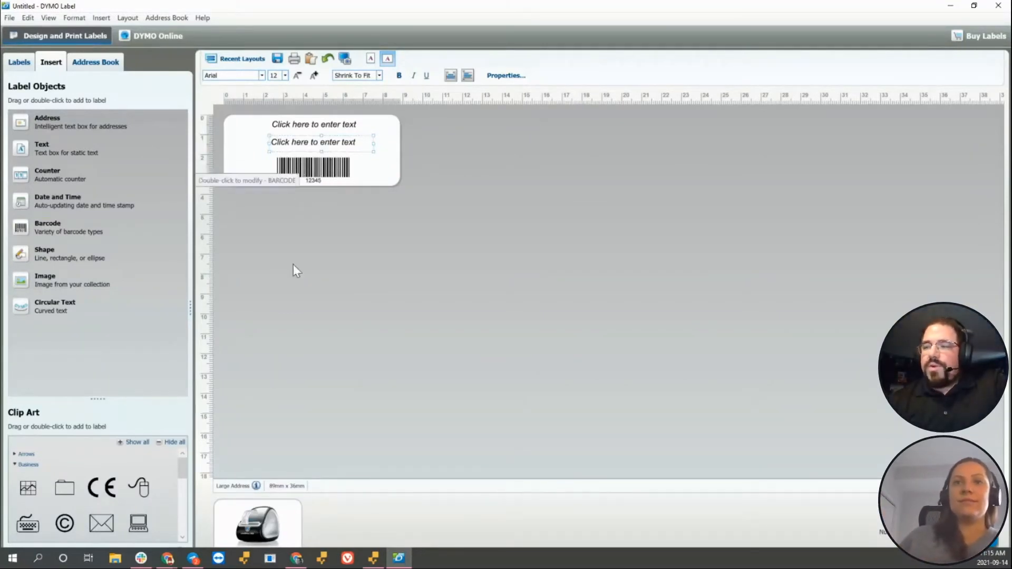
Step: Switch to the browser's inFlow article on Dymo label templates and copy the reference code "Barcode" from its list
click(168, 560)
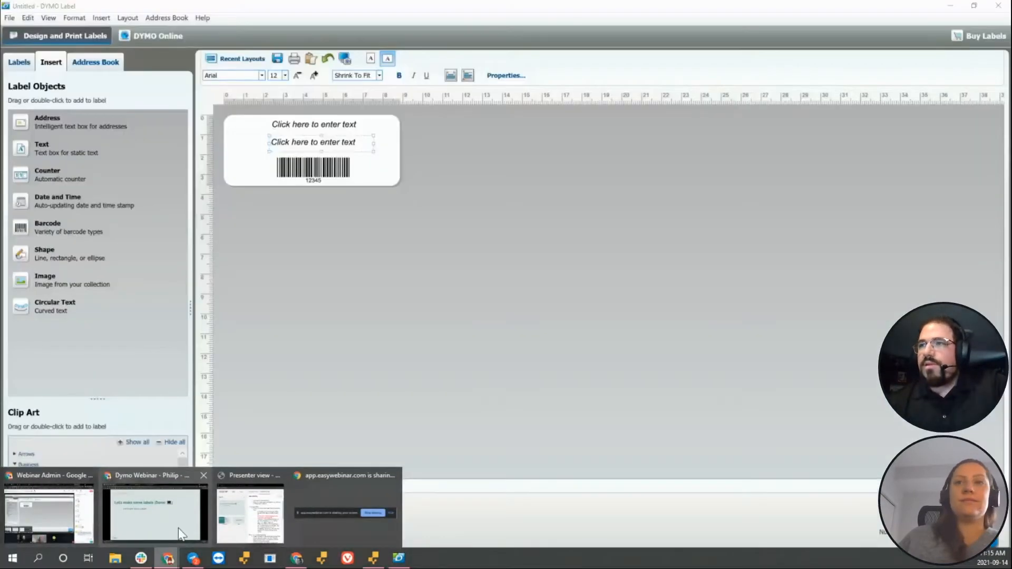
click(178, 528)
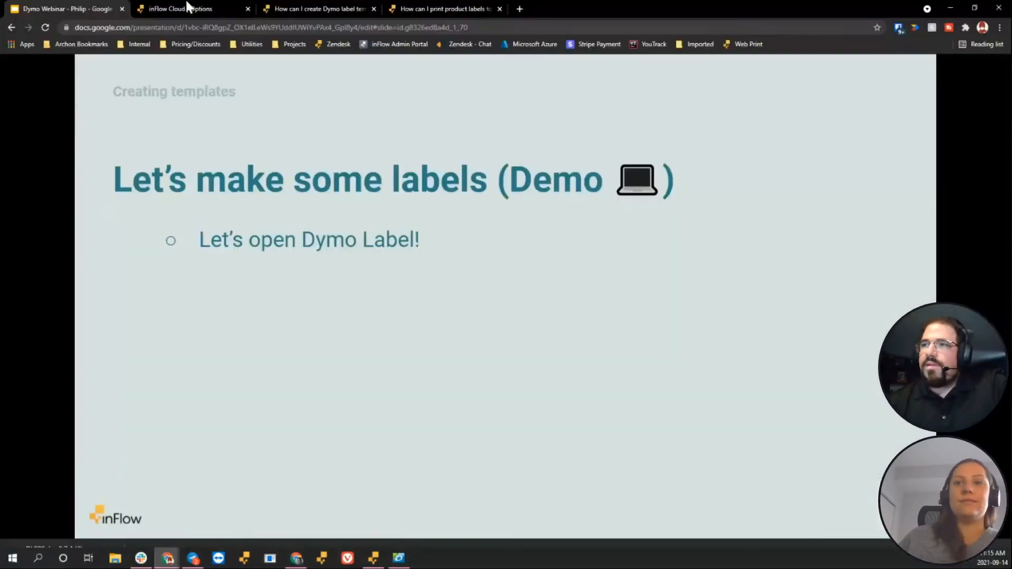
click(311, 9)
scroll(316, 342, up, 5)
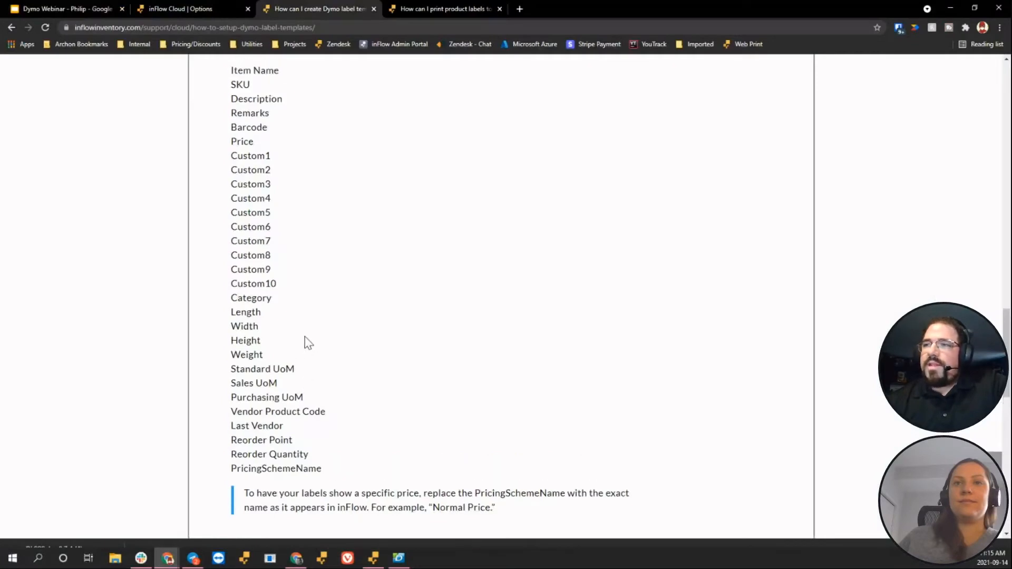
drag(240, 242, 495, 248)
click(496, 330)
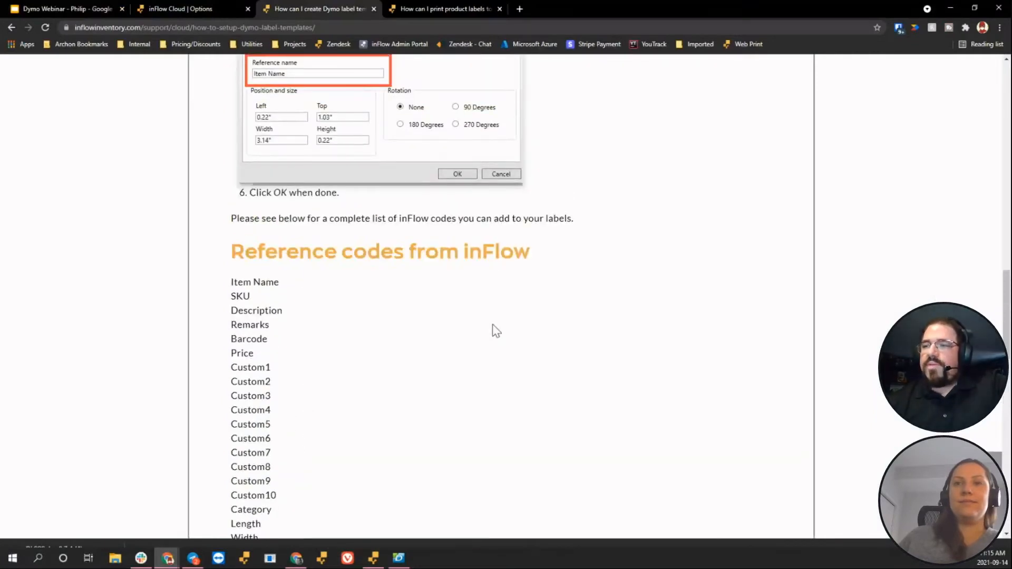
scroll(491, 332, down, 4)
double_click(248, 120)
key(ctrl+c)
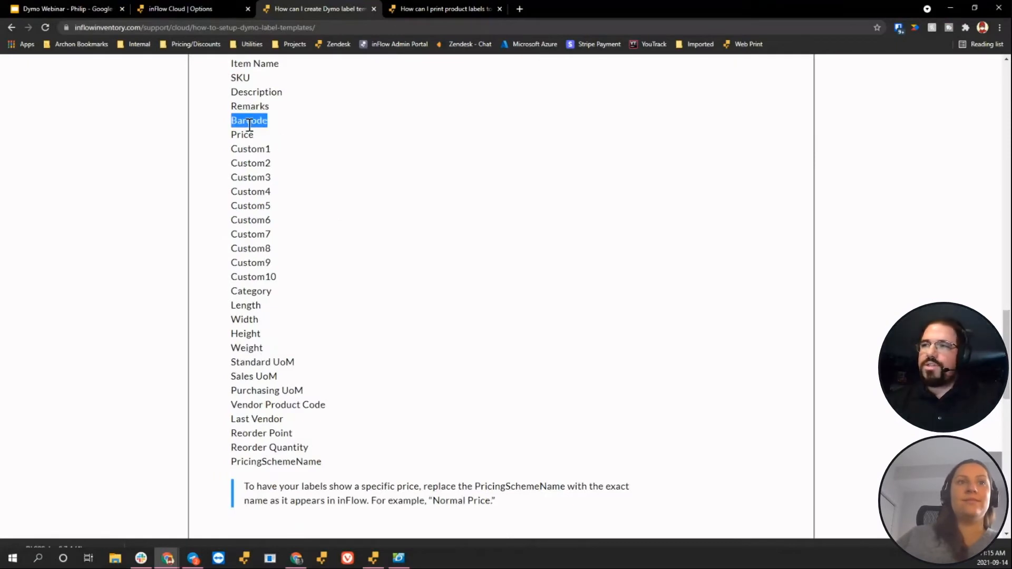
Step: Return to DYMO Label and set the barcode object's reference name to the copied code "Barcode"
click(397, 560)
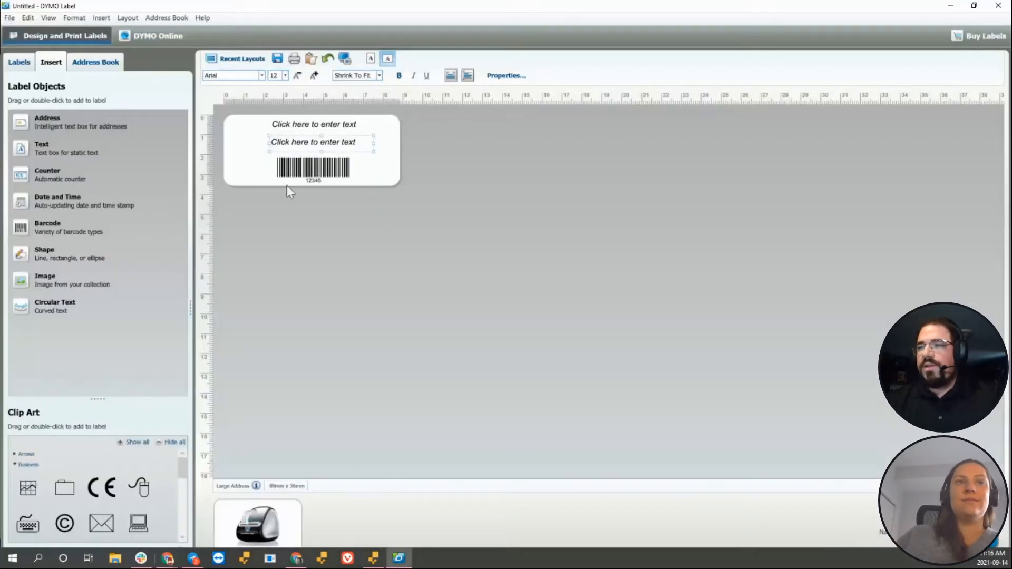
click(301, 168)
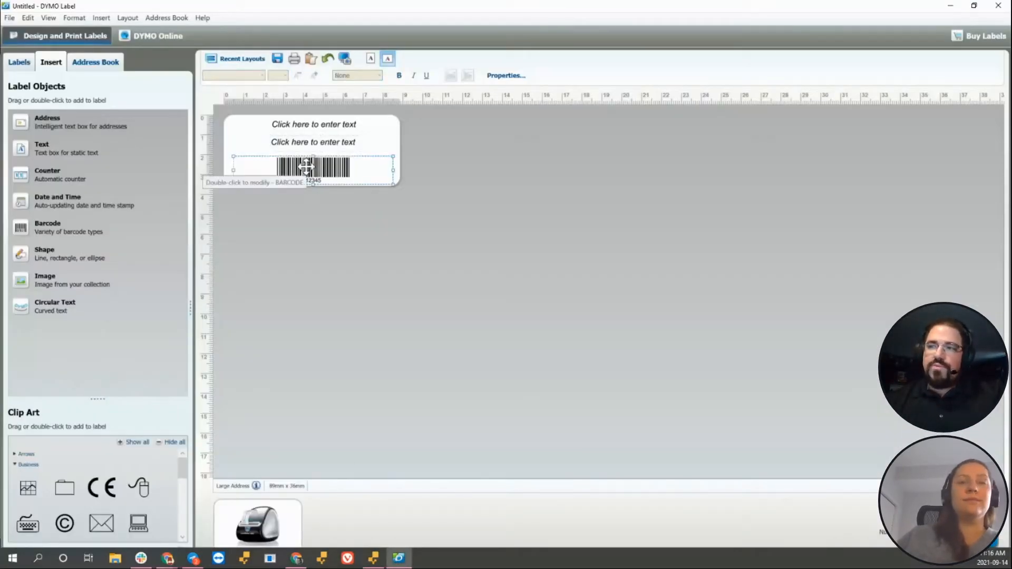
right_click(309, 171)
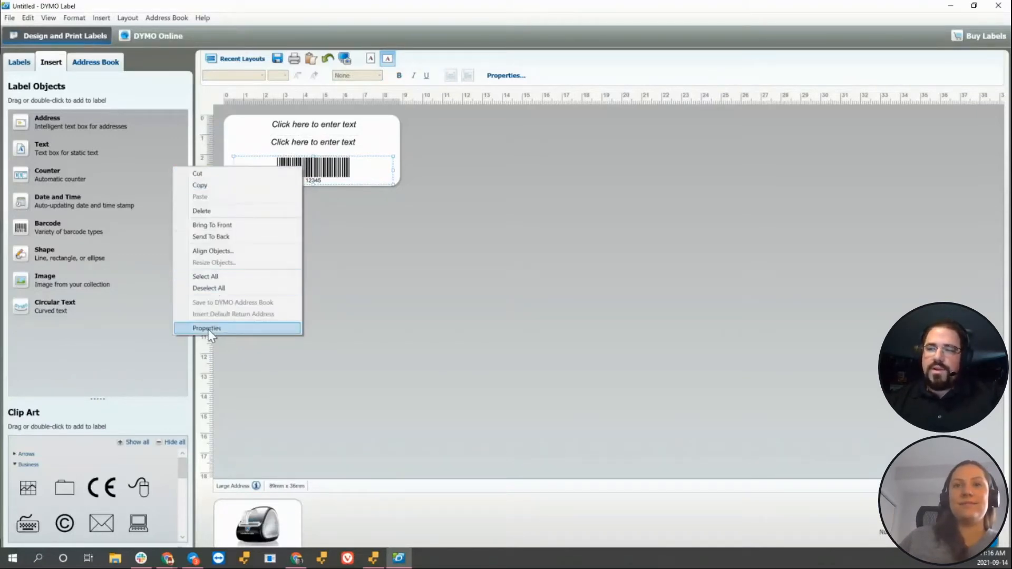
click(264, 327)
drag(477, 169, 373, 160)
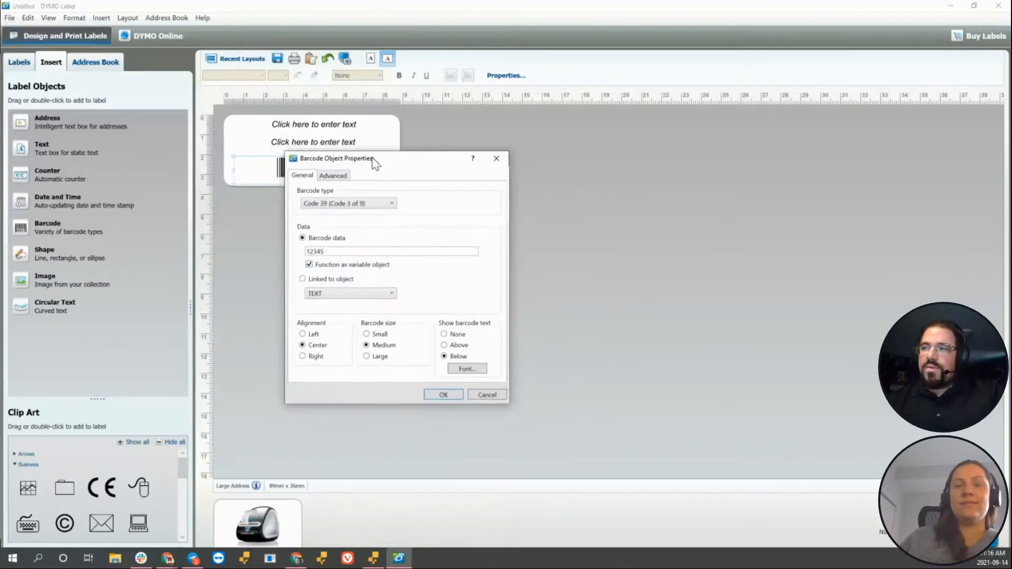
click(333, 175)
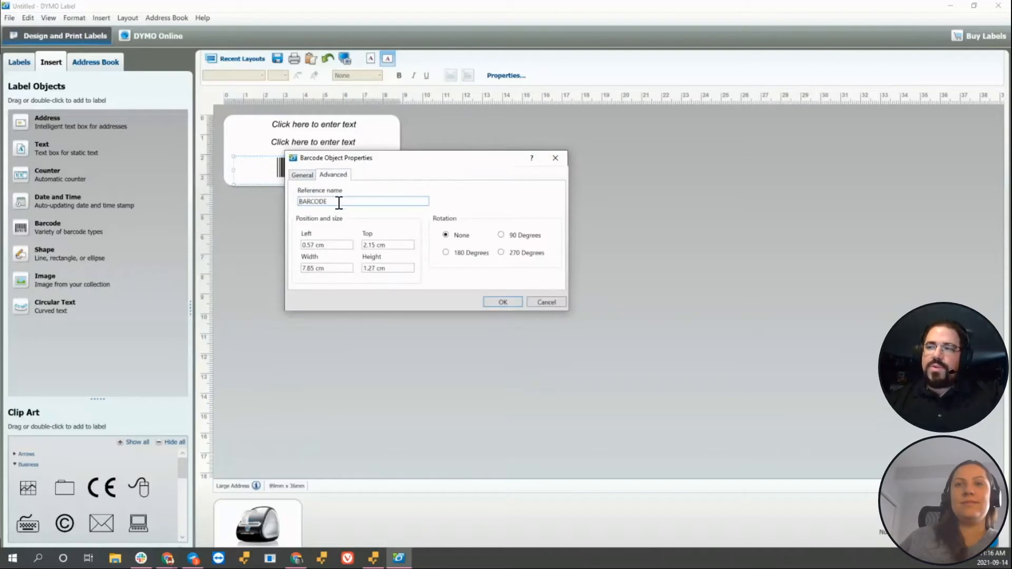
drag(339, 203, 277, 202)
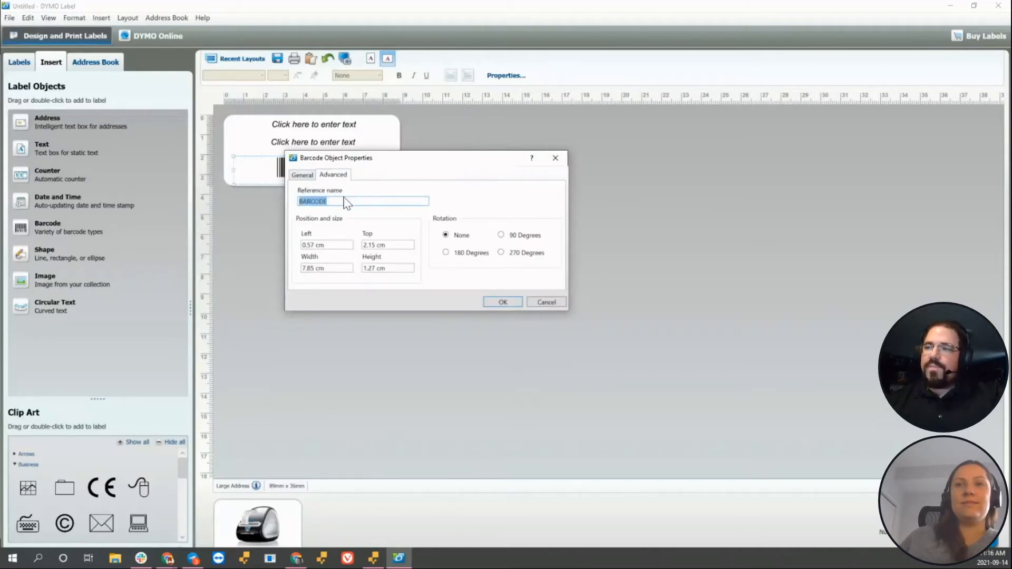
drag(339, 198, 289, 210)
key(ctrl+v)
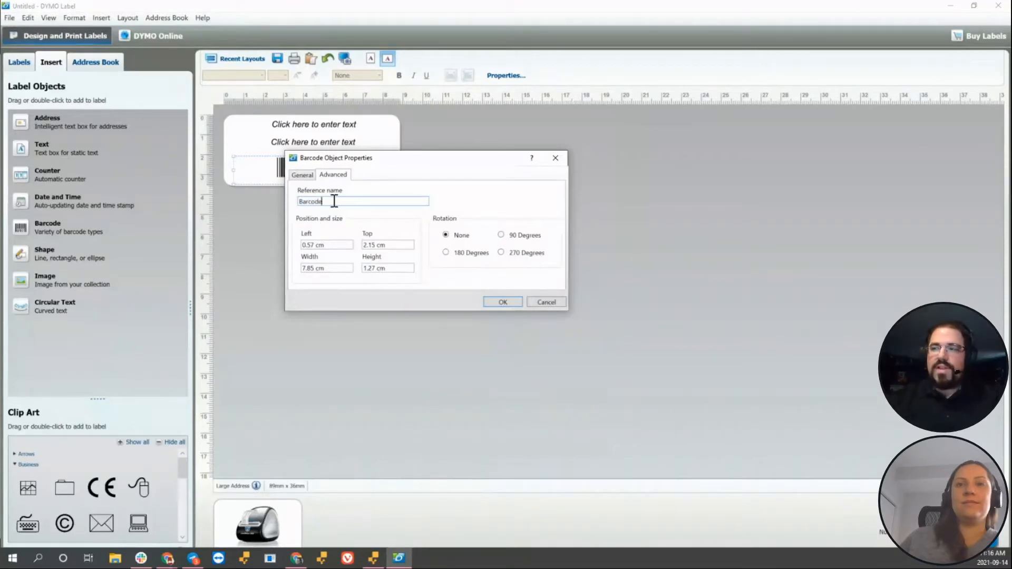
click(501, 302)
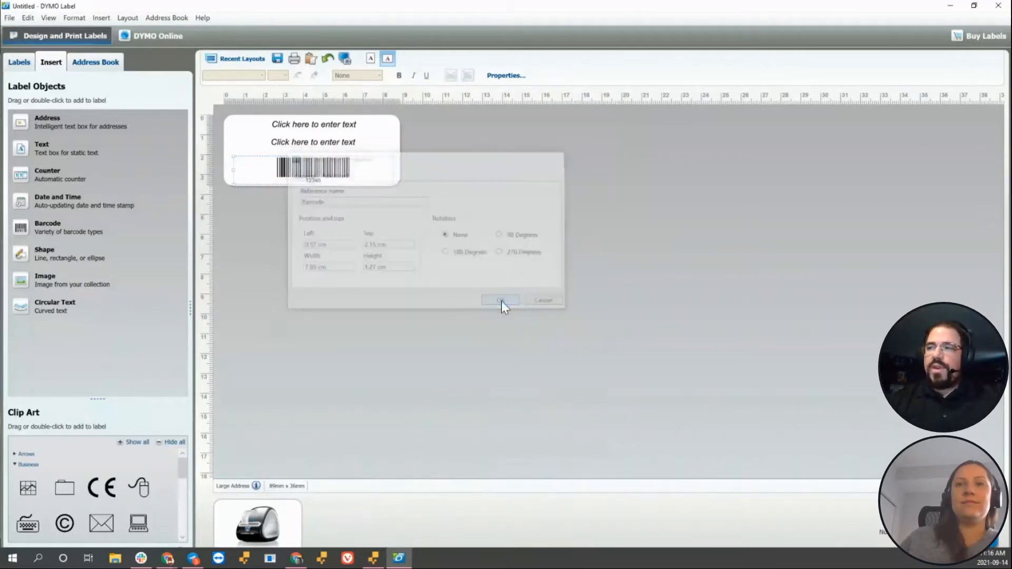
Step: Change the barcode object's type to Code 128-A
double_click(306, 169)
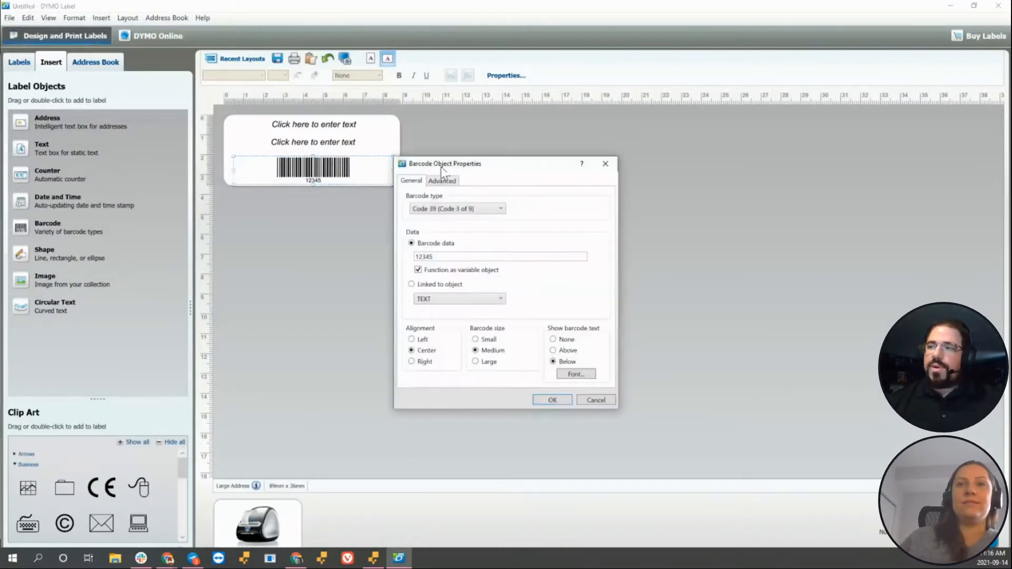
drag(441, 167, 374, 153)
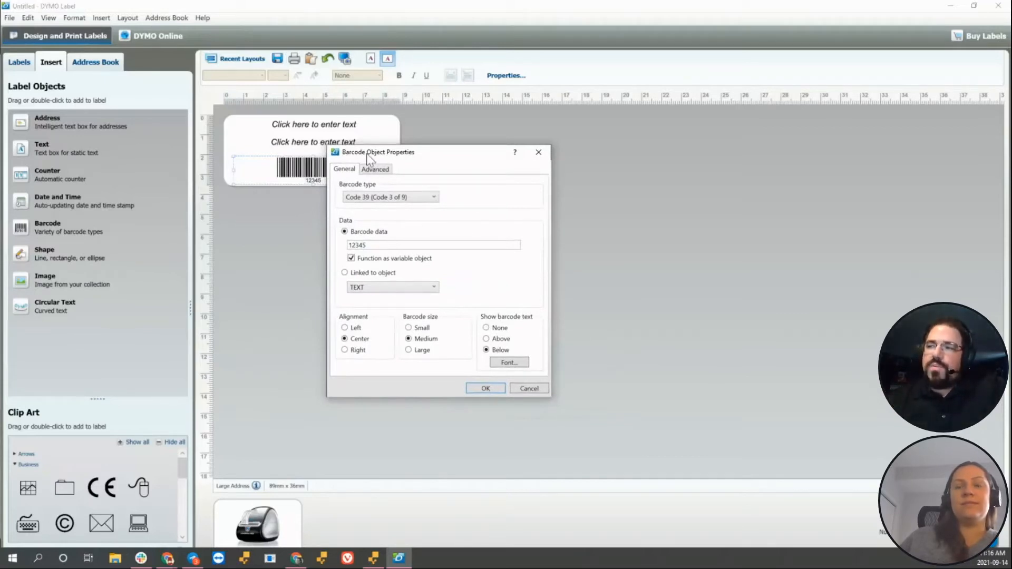
drag(366, 154, 387, 151)
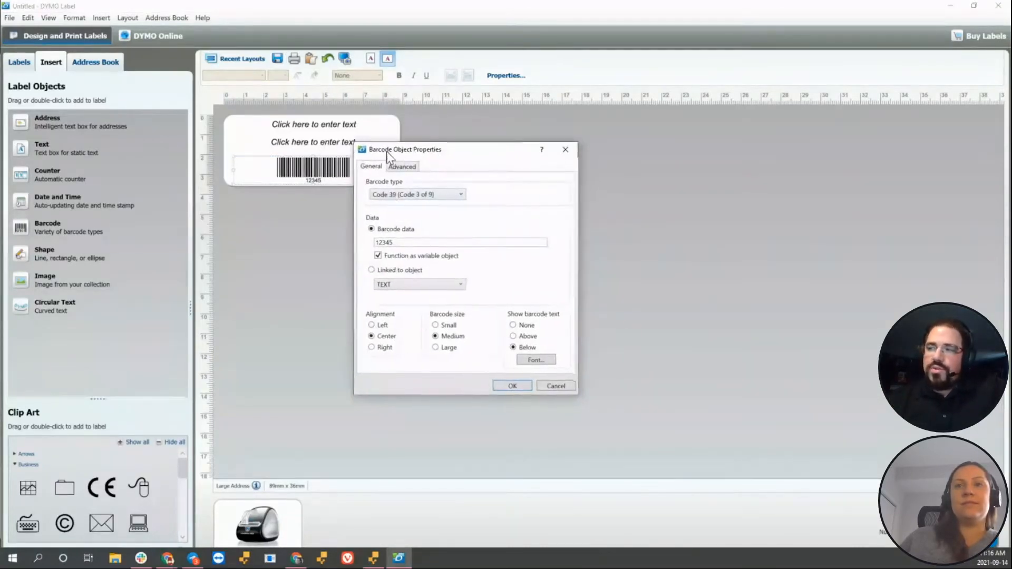
click(409, 196)
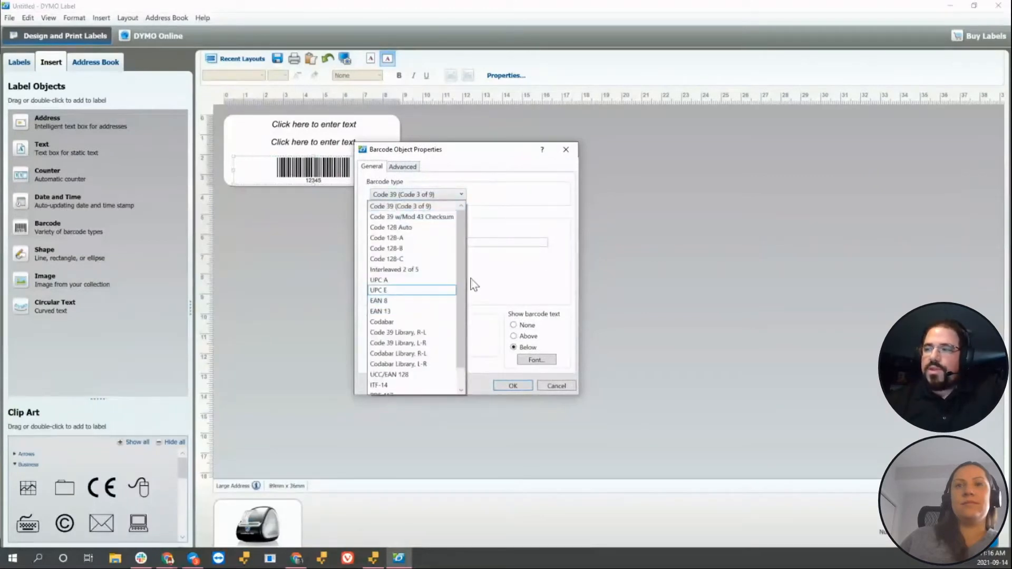
drag(461, 287, 459, 265)
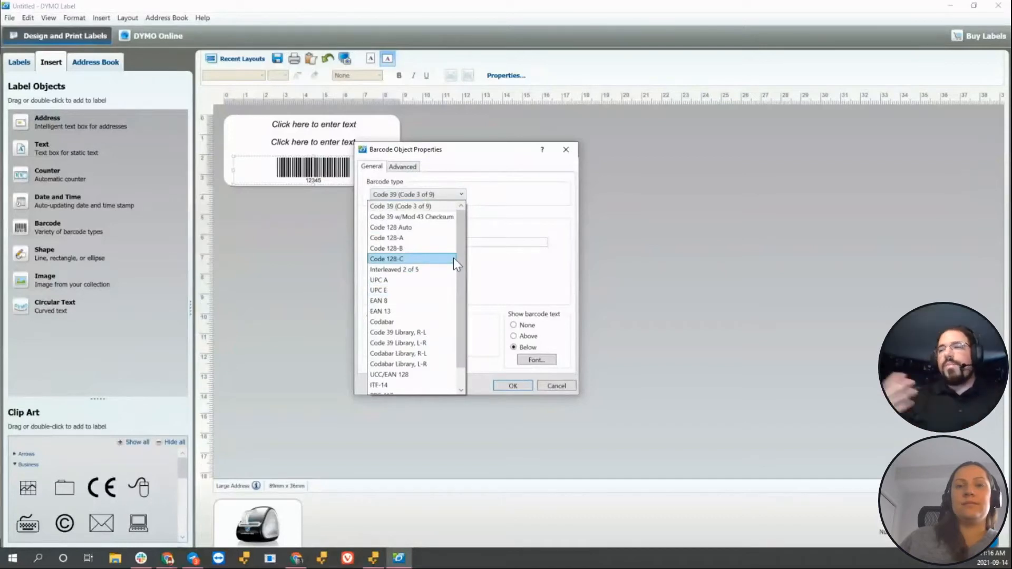
mouse_move(456, 248)
mouse_down()
mouse_move(458, 238)
mouse_move(448, 295)
mouse_move(457, 244)
mouse_up()
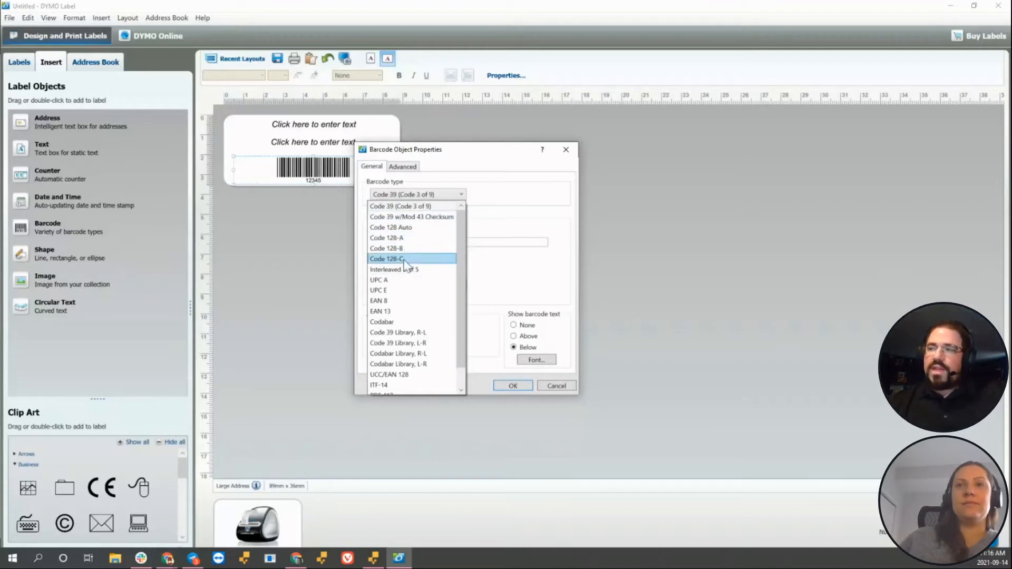
click(398, 237)
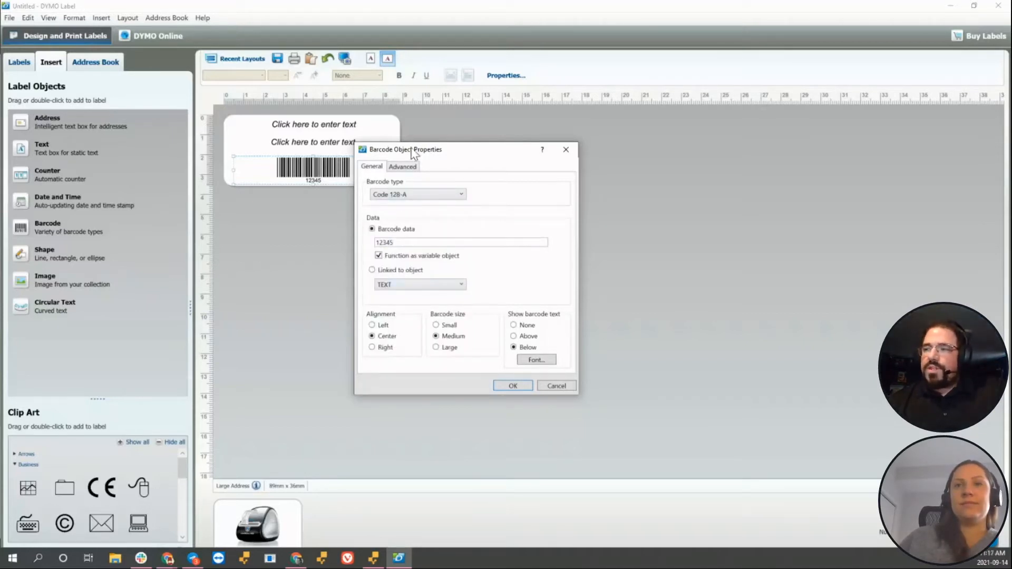
Step: Set the barcode size to Small with center alignment and apply the barcode properties
drag(414, 153, 376, 130)
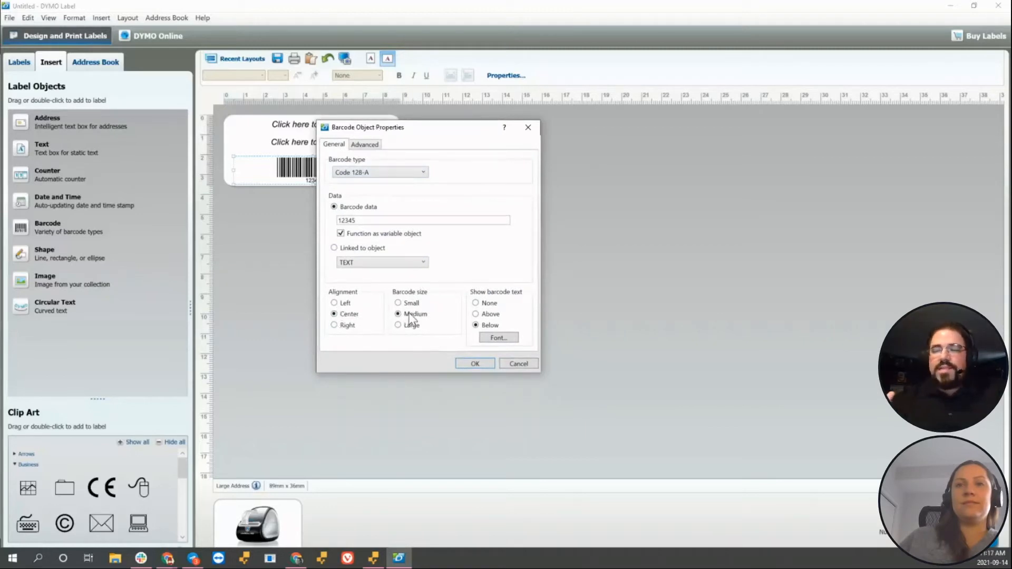
click(397, 303)
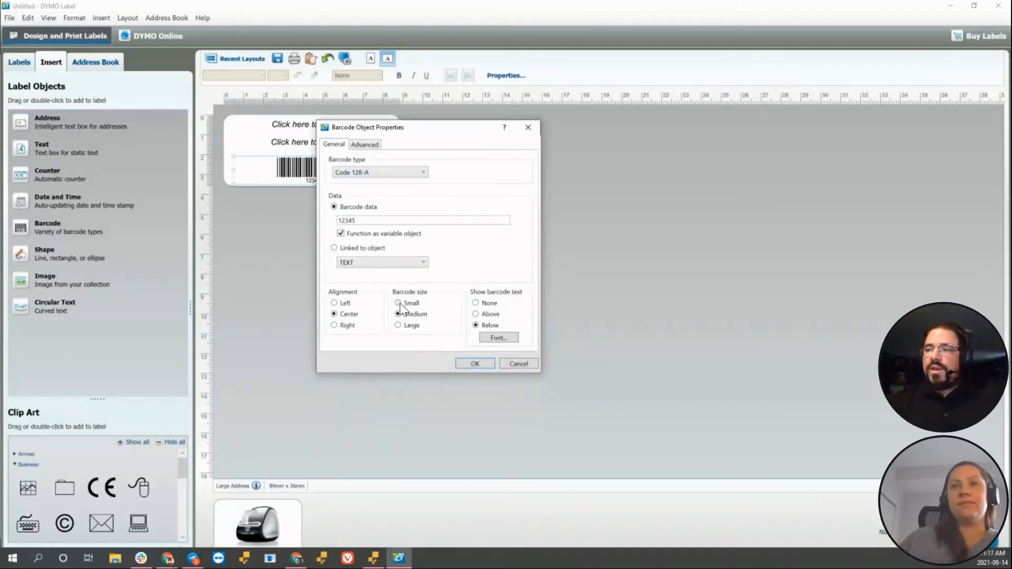
click(333, 313)
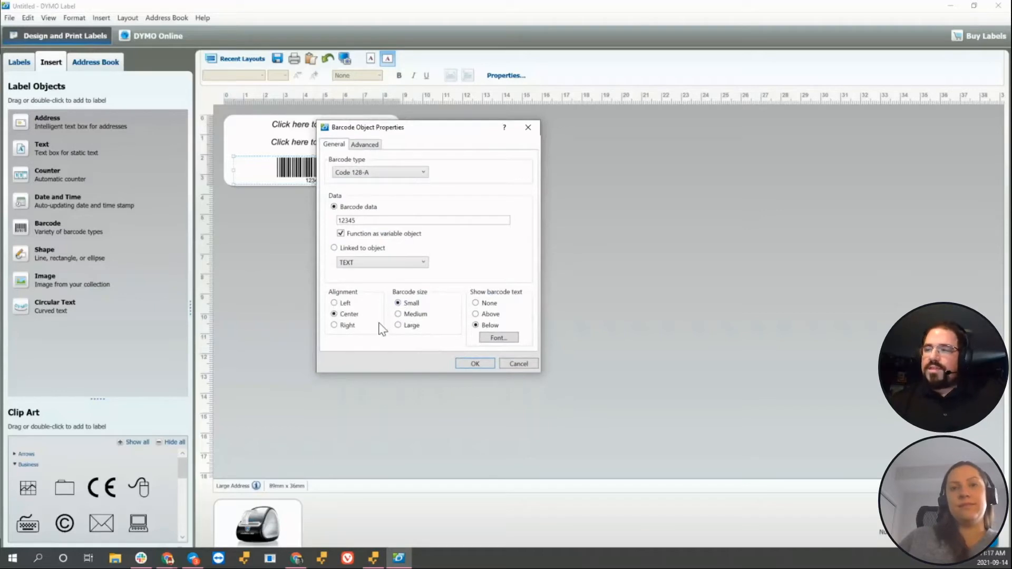
click(475, 364)
Step: Try the barcode at the Large size and return it to Small
double_click(305, 171)
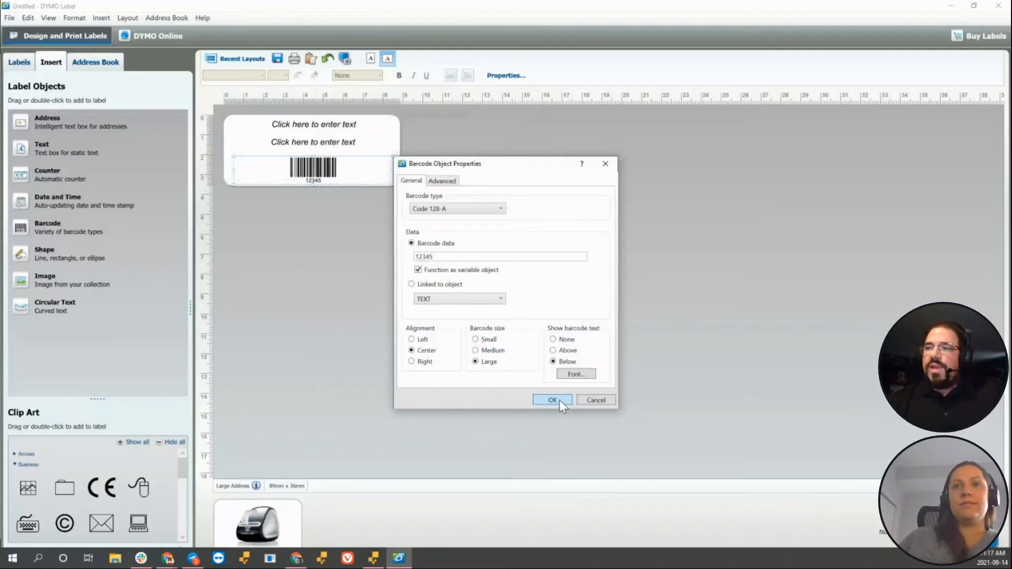
click(558, 400)
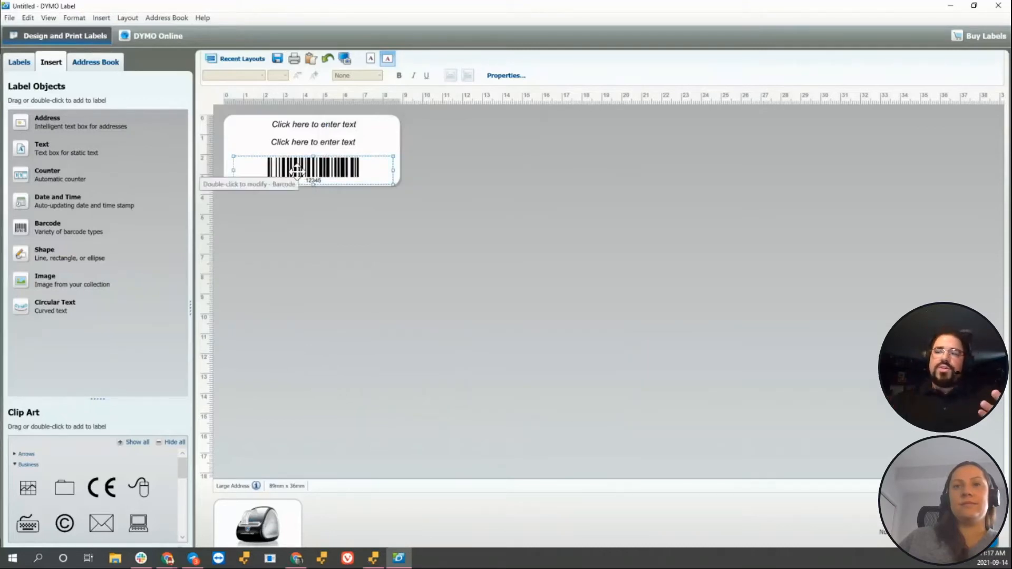
double_click(297, 170)
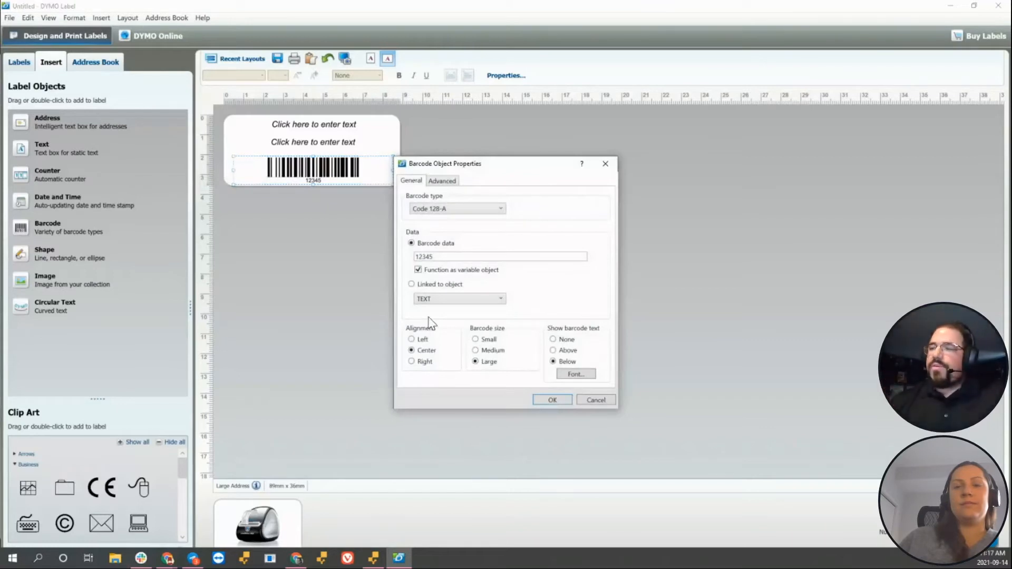
click(476, 339)
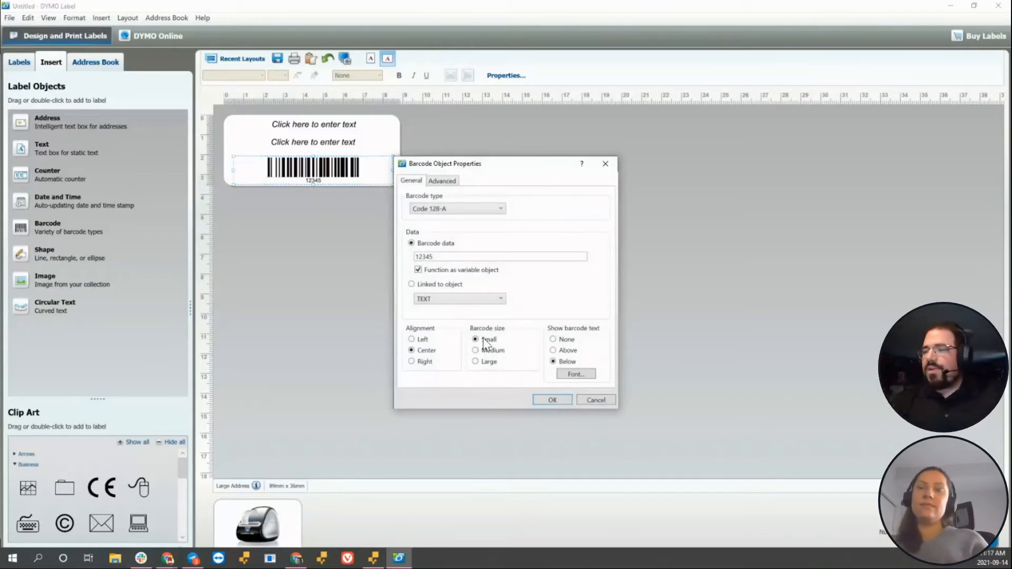
click(552, 400)
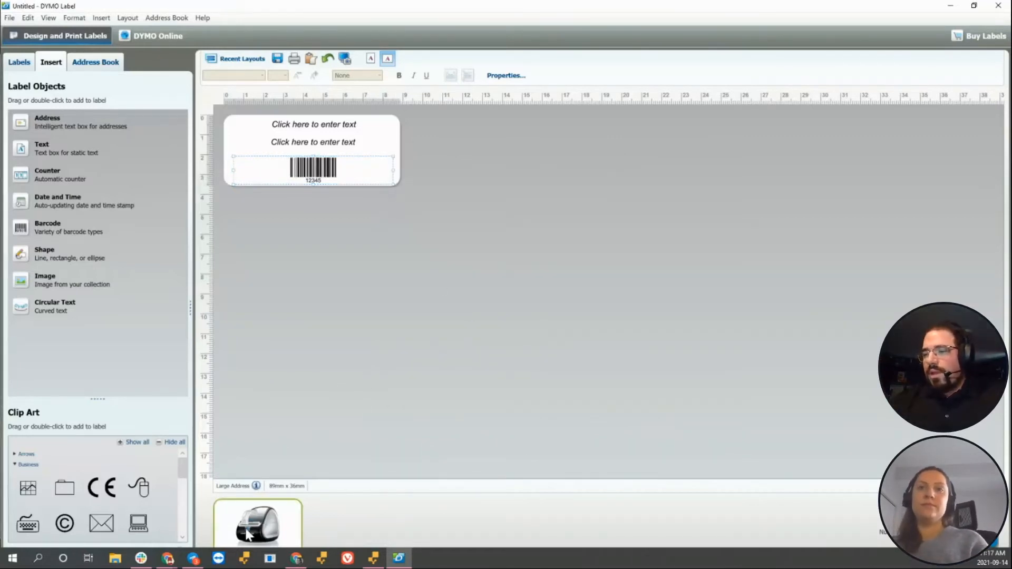
Step: Switch to the browser's inFlow article on Dymo label templates and copy the reference code "Item Name"
click(295, 560)
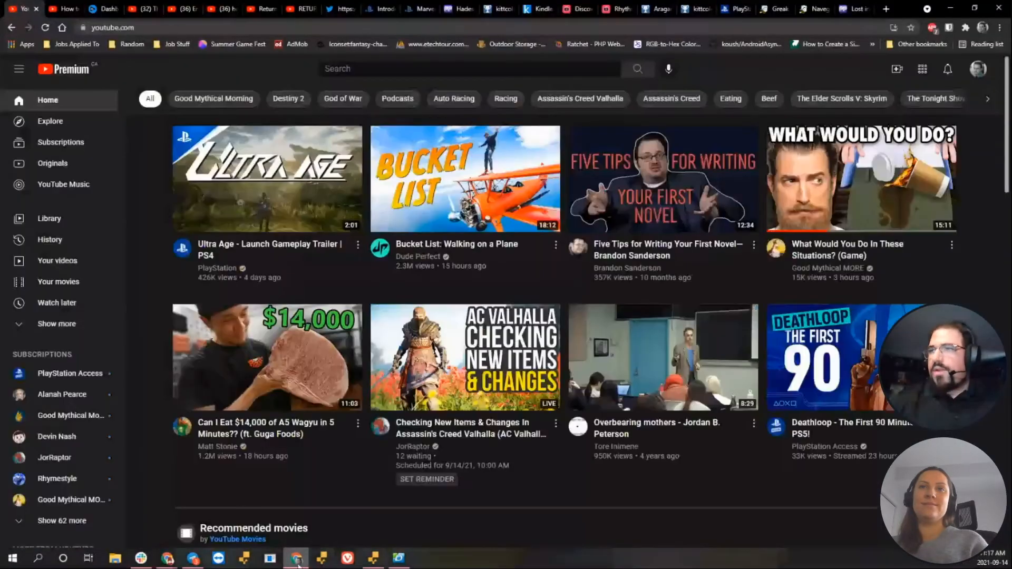
click(168, 559)
scroll(294, 205, up, 3)
scroll(366, 228, down, 2)
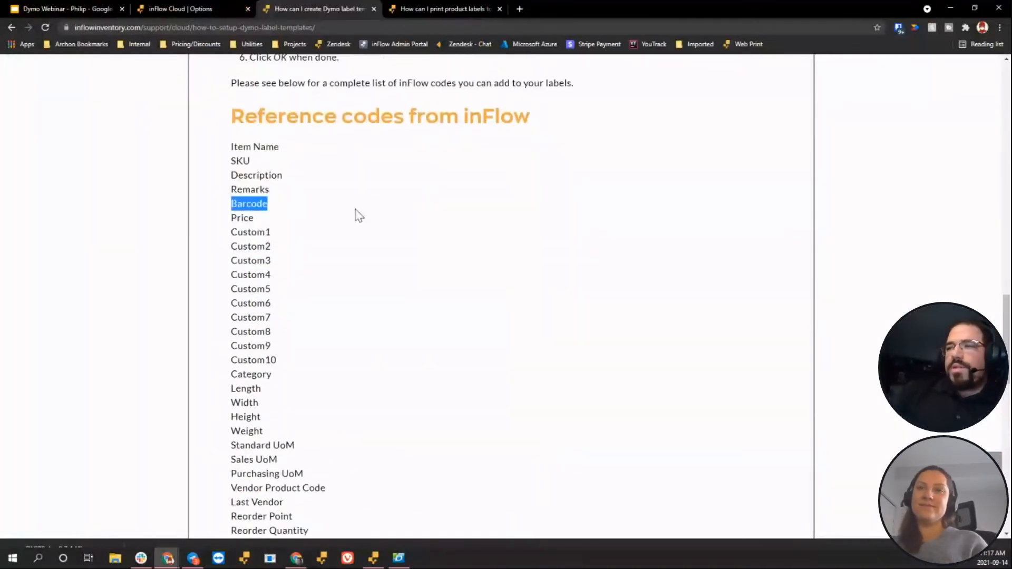
drag(230, 147, 280, 151)
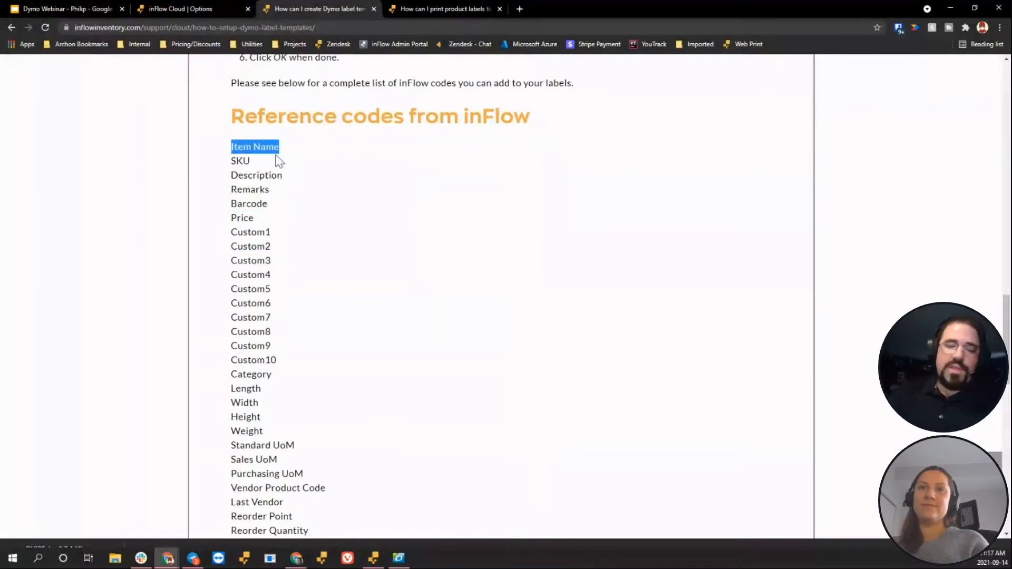
Step: Return to DYMO Label and set the upper text object's reference name to "Item Name"
click(407, 564)
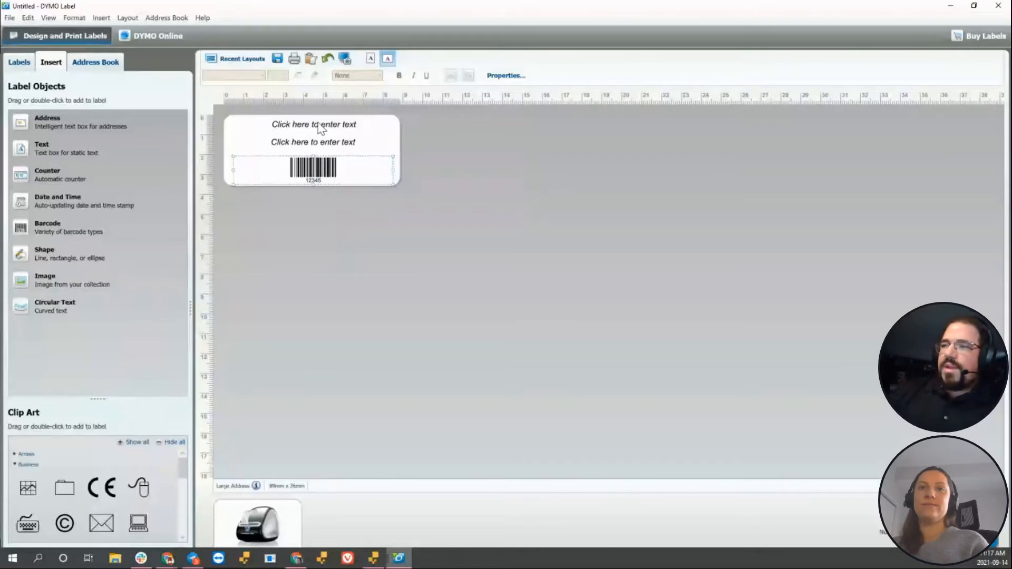
right_click(319, 128)
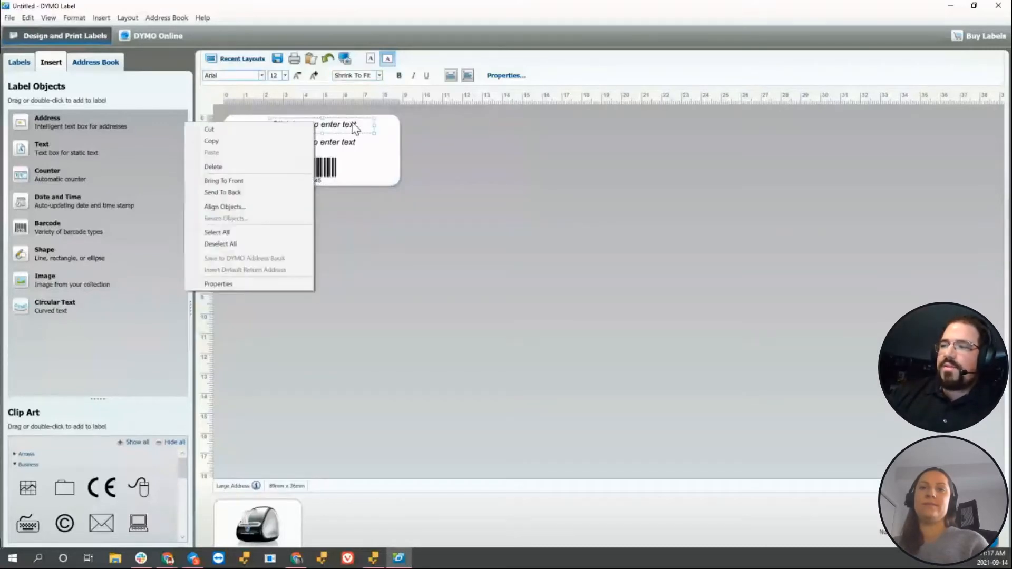
click(217, 283)
text(Item Name)
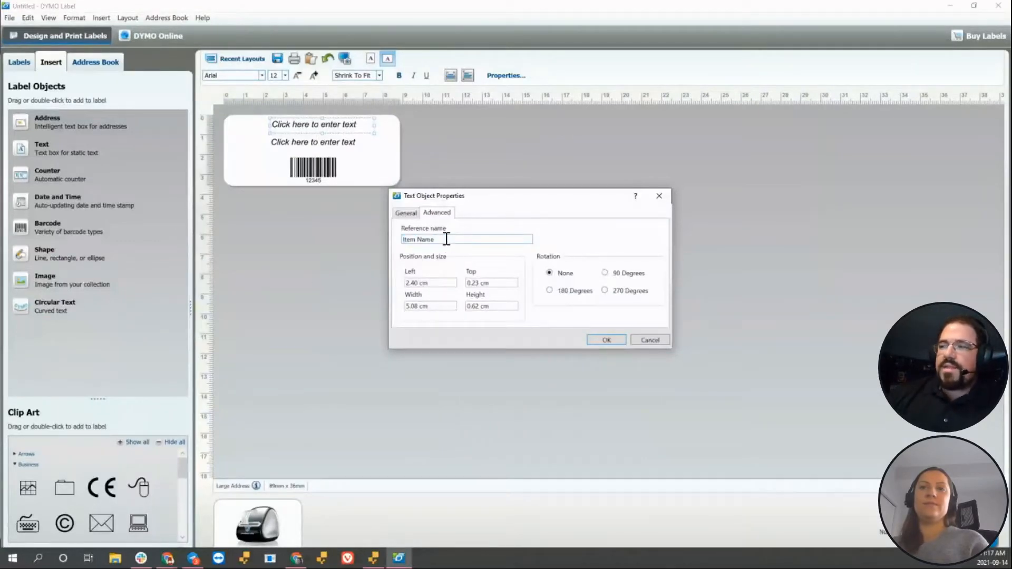
click(409, 214)
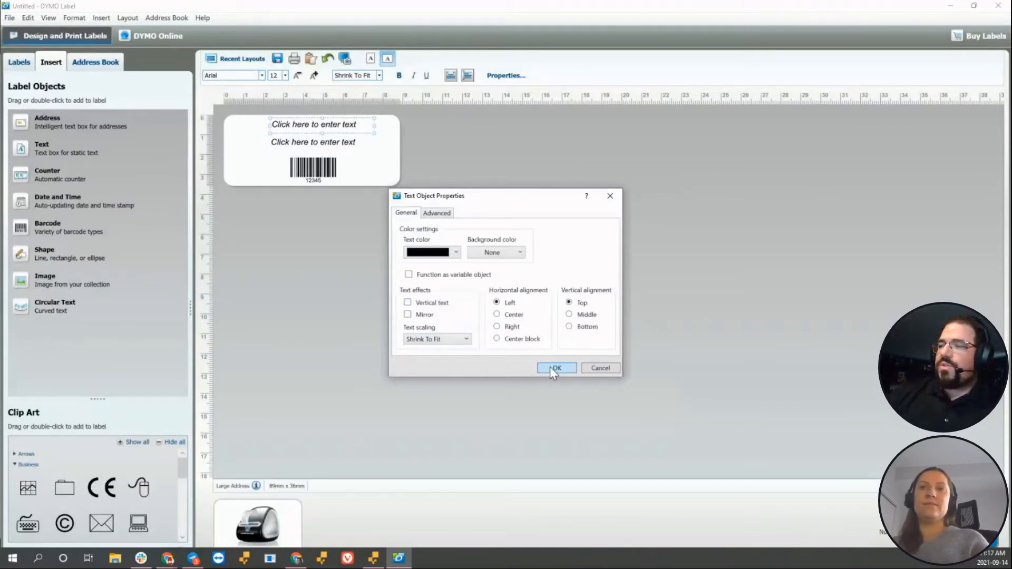
click(567, 368)
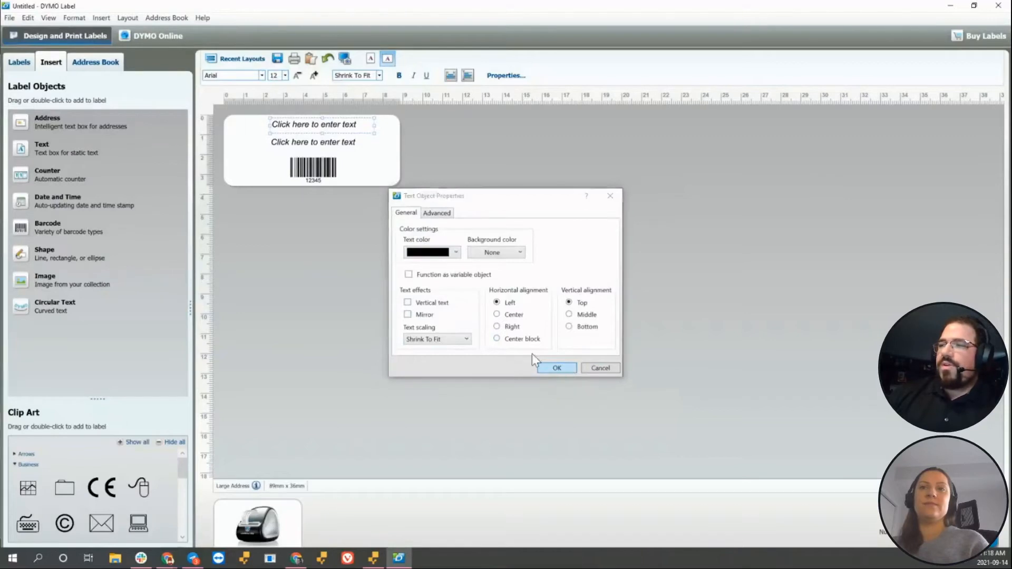
Step: Switch back to the inFlow article in the browser and copy the reference code "Description" from the list
click(169, 563)
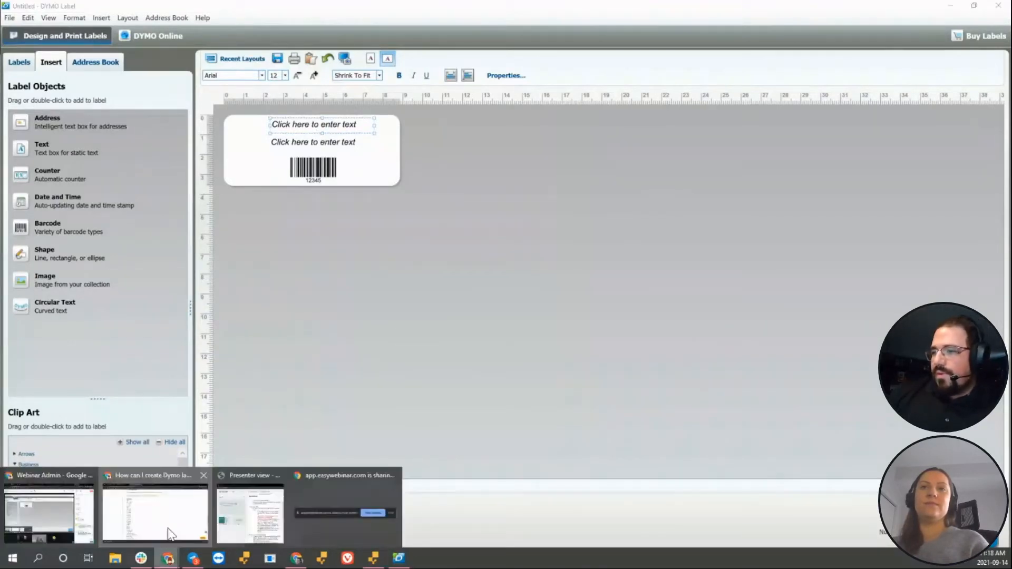
click(170, 534)
scroll(284, 264, down, 2)
scroll(261, 246, up, 1)
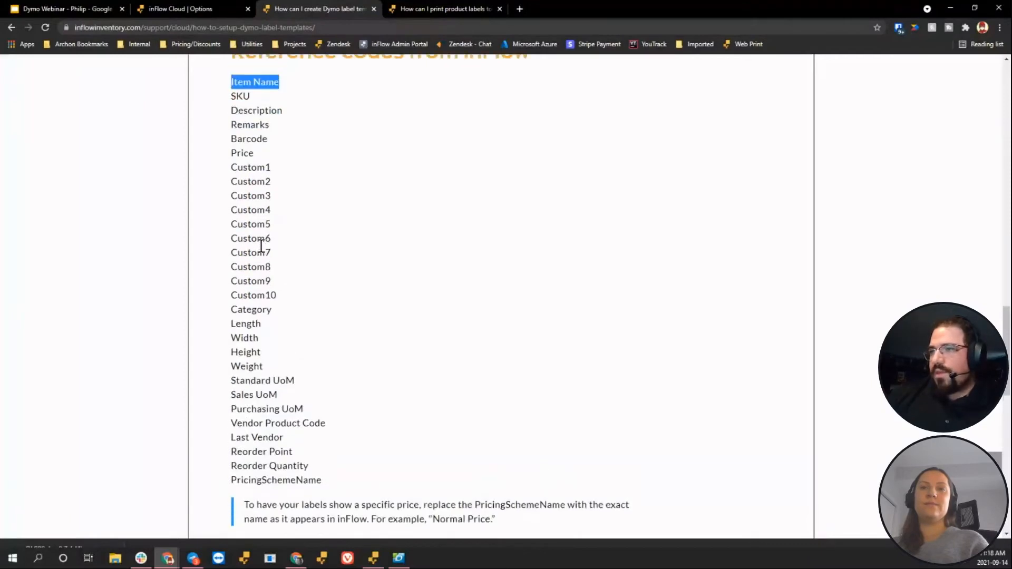
scroll(261, 246, up, 1)
double_click(247, 187)
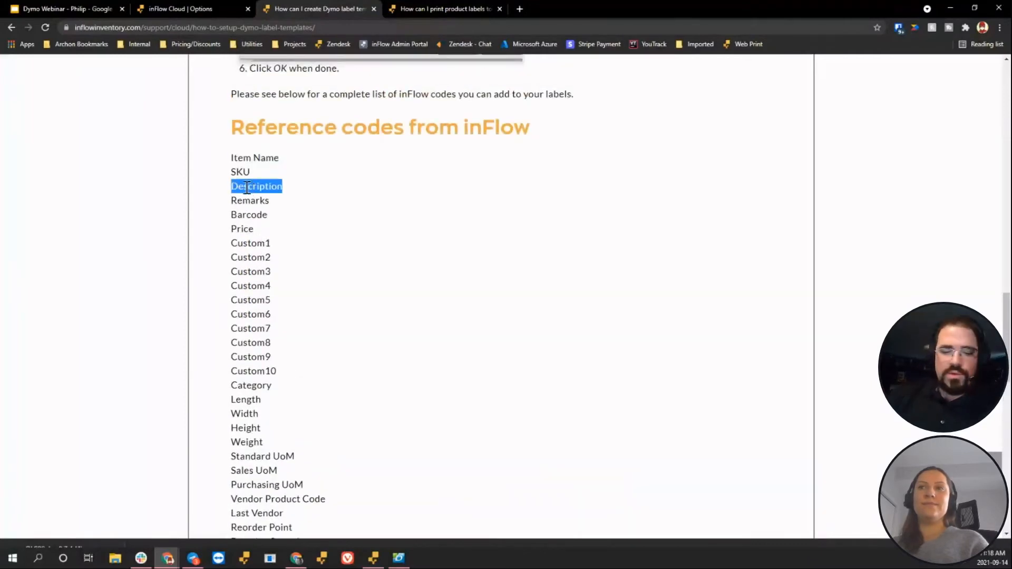
Step: Return to DYMO Label, set the second text object's reference name to "Description", and deselect it
click(949, 6)
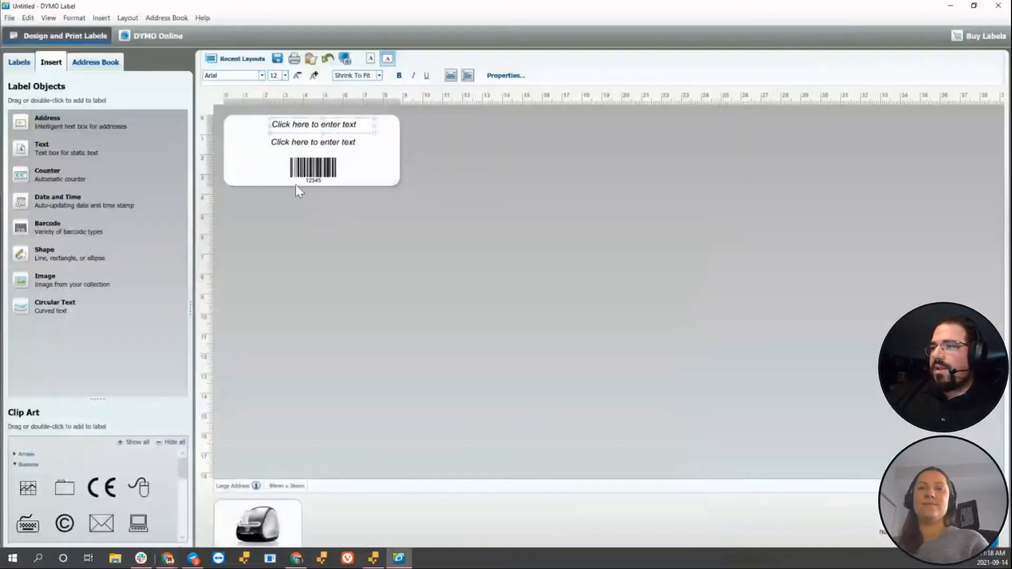
right_click(304, 141)
click(244, 302)
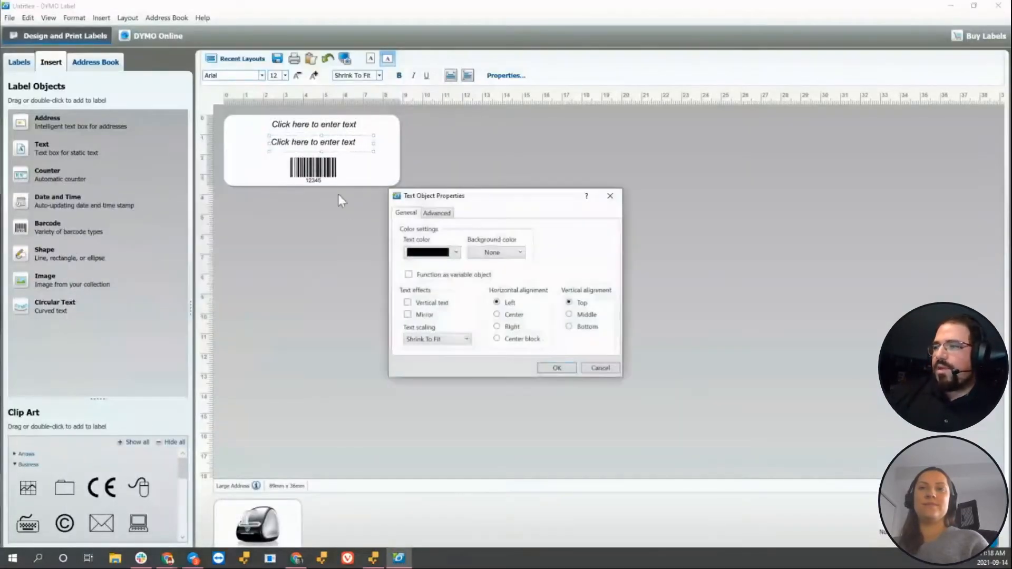
click(437, 213)
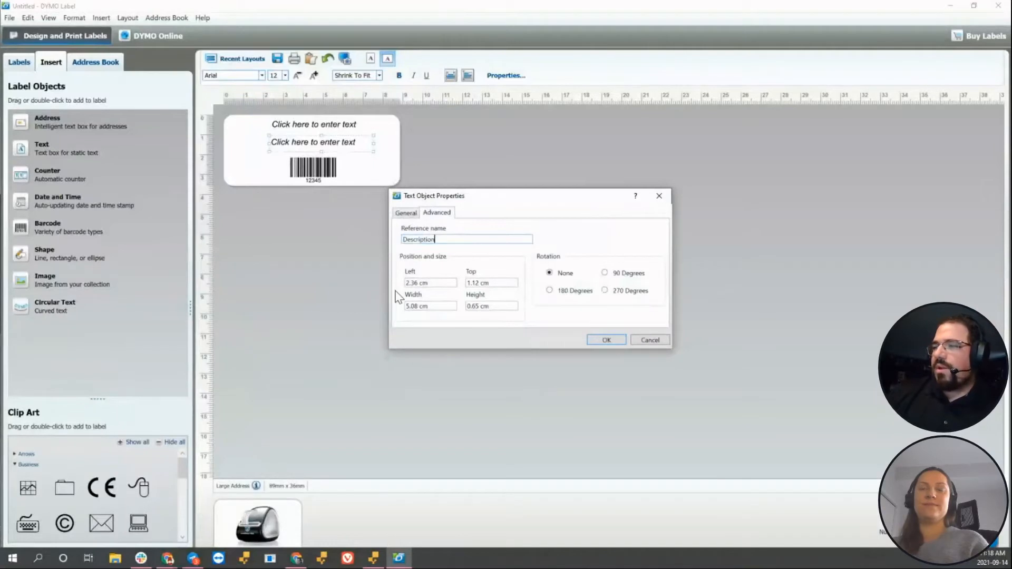
click(606, 340)
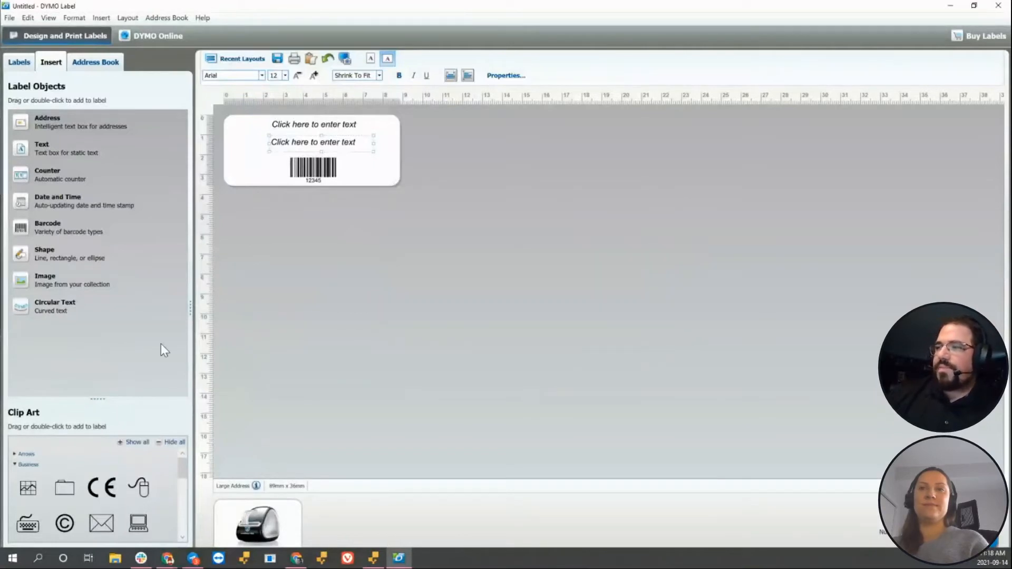
click(356, 223)
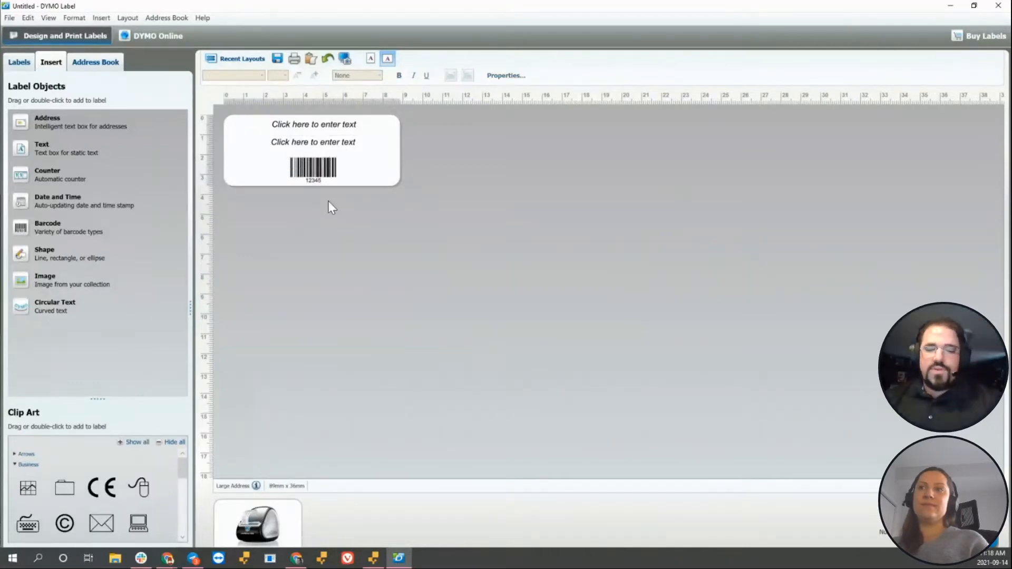
Step: Save the label in the Labels folder with the file name BarcodeNameDesc
key(ctrl+s)
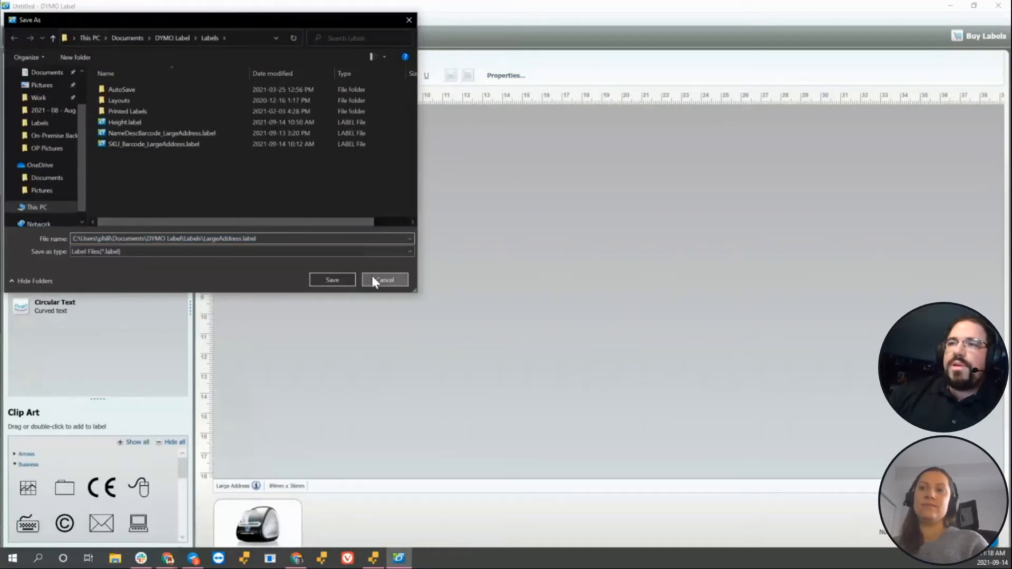
click(384, 280)
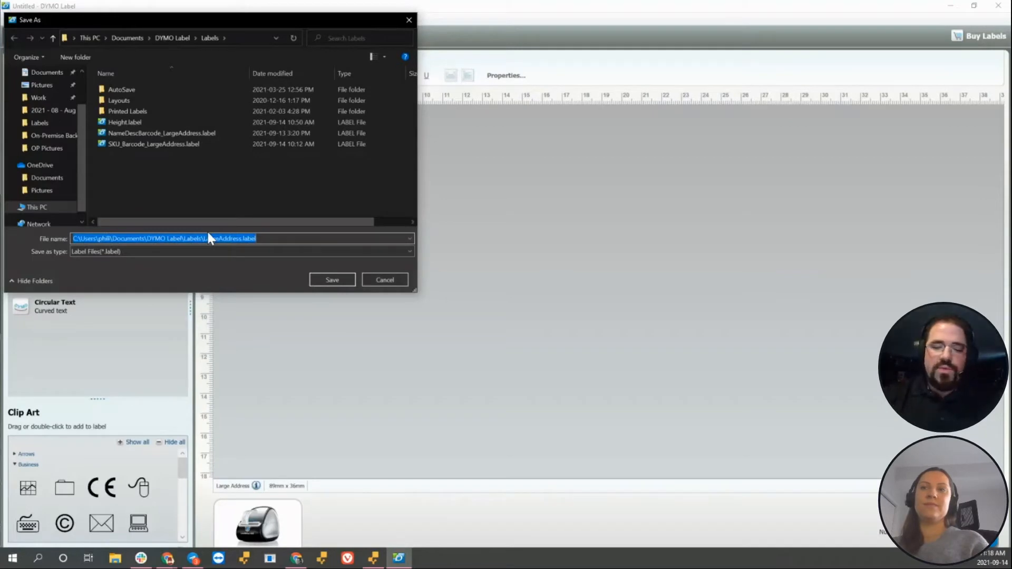
text(Barcode)
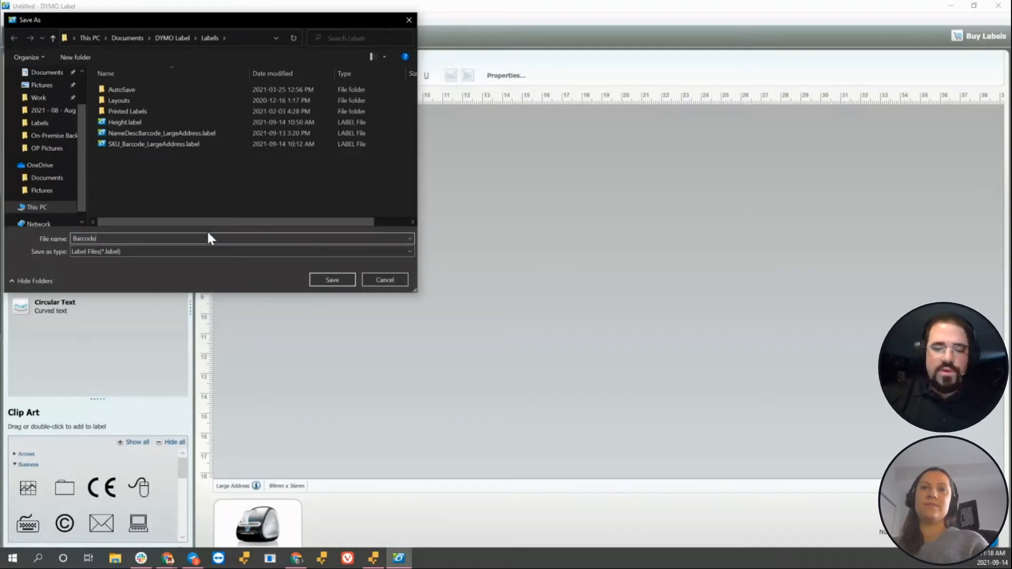
text(NameDesc)
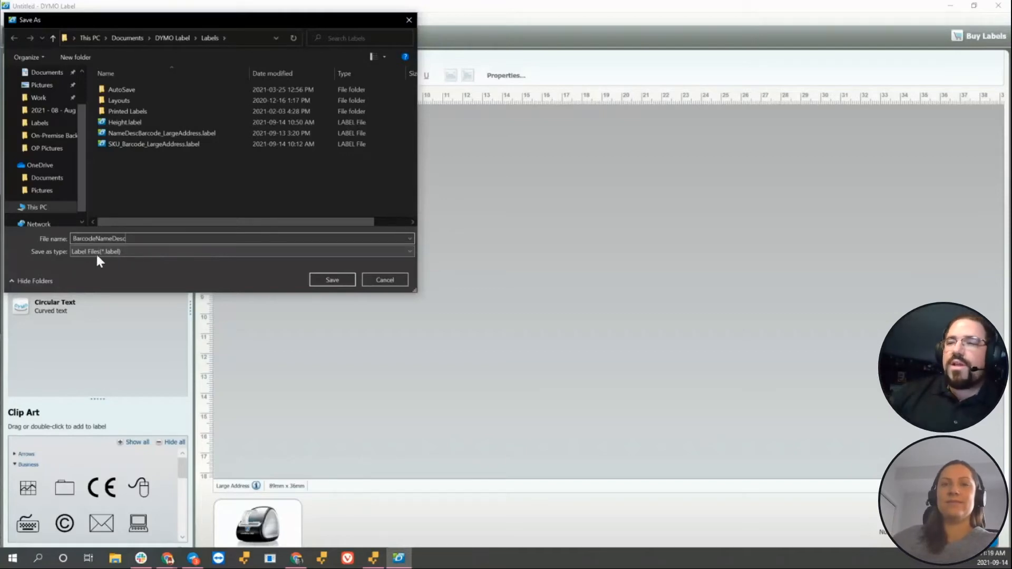
click(327, 280)
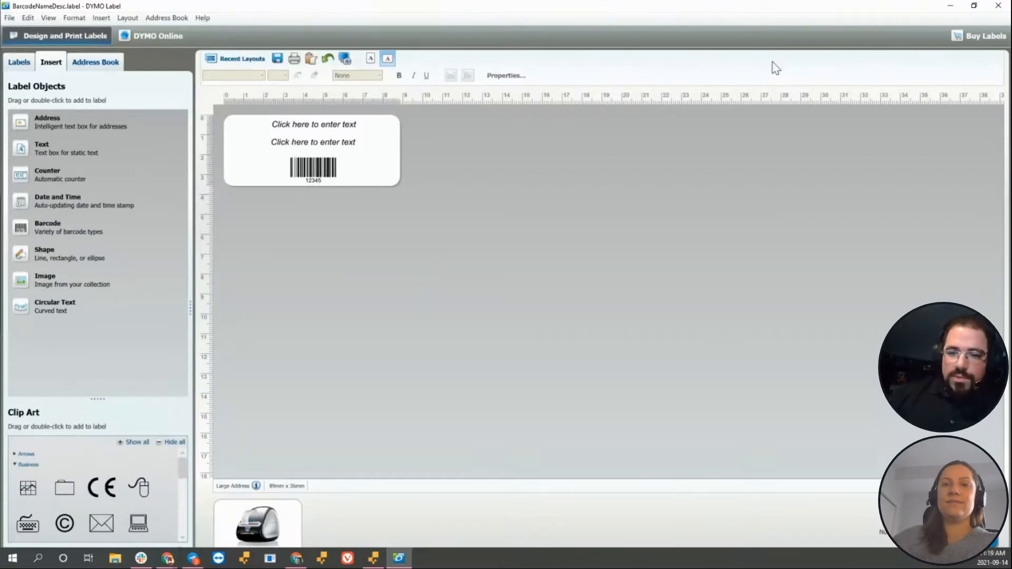
Step: Minimize the label editor, switch to the browser, and view the inFlow reference code list and the "Any questions?" slide
click(950, 5)
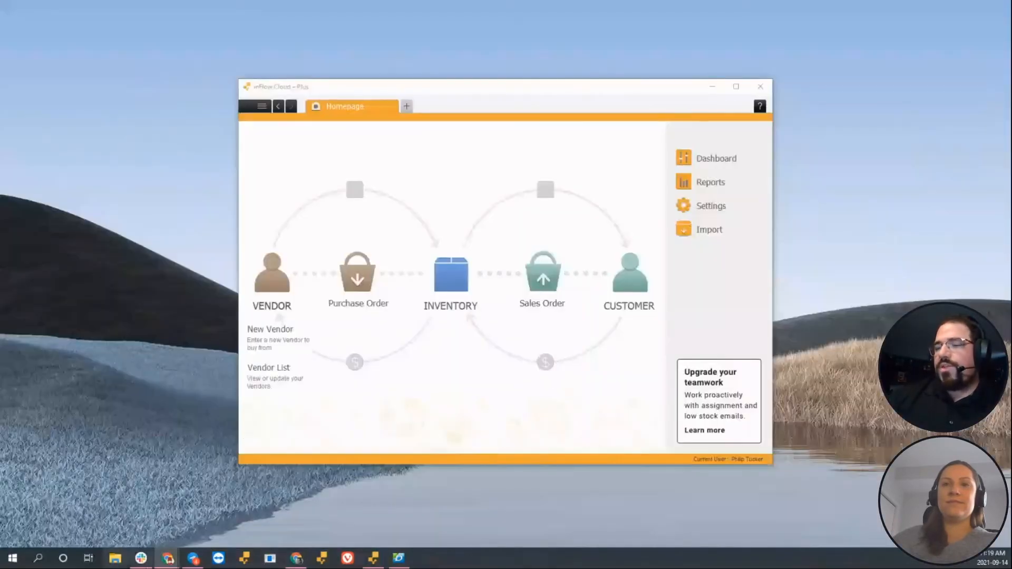
mouse_move(167, 558)
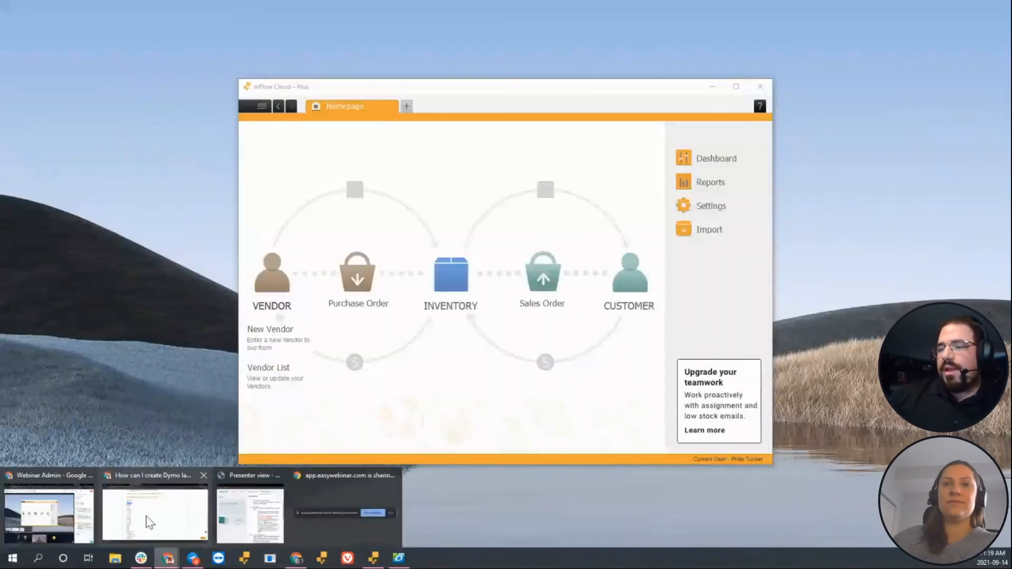
click(135, 501)
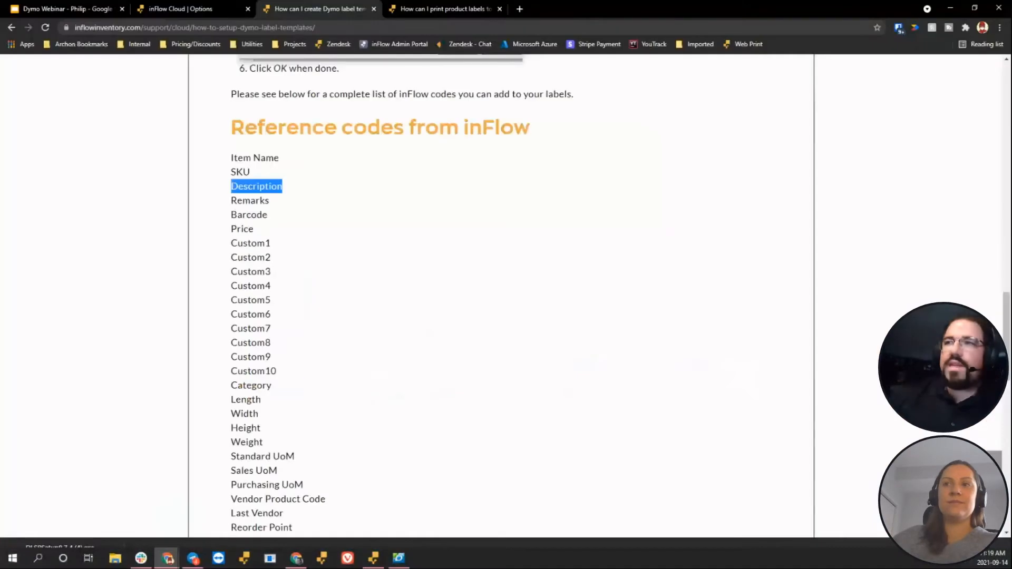
click(49, 8)
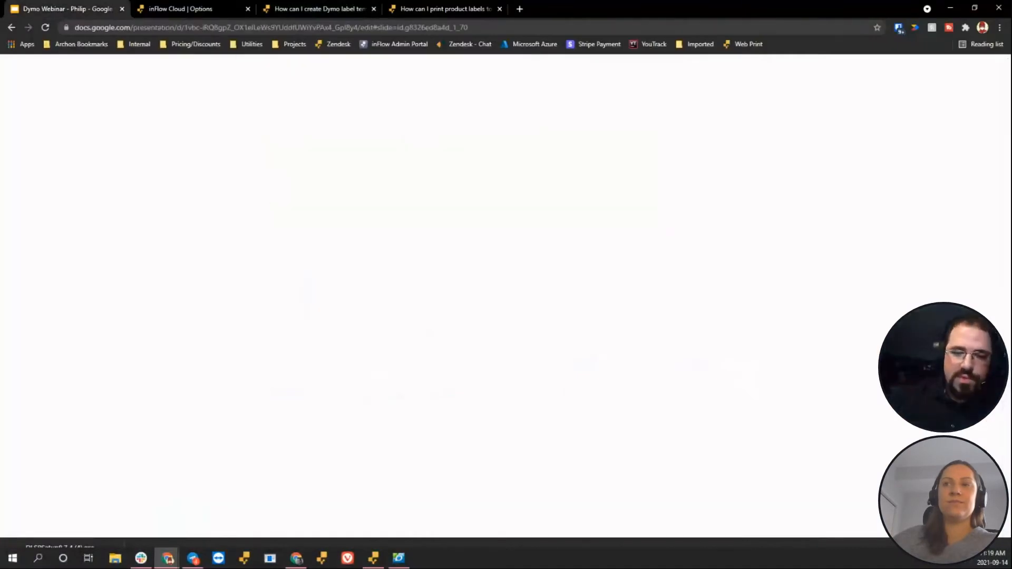
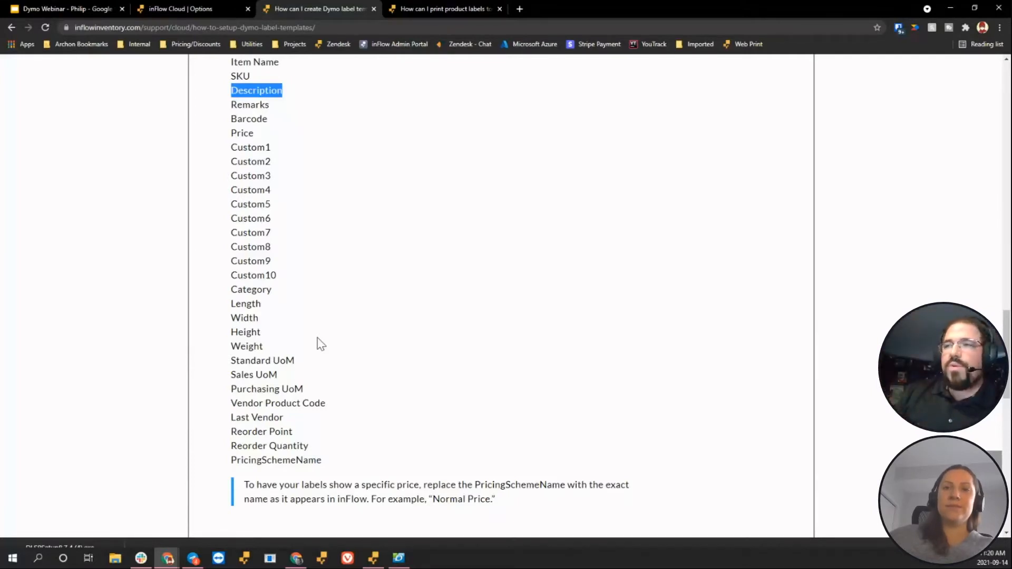
click(92, 5)
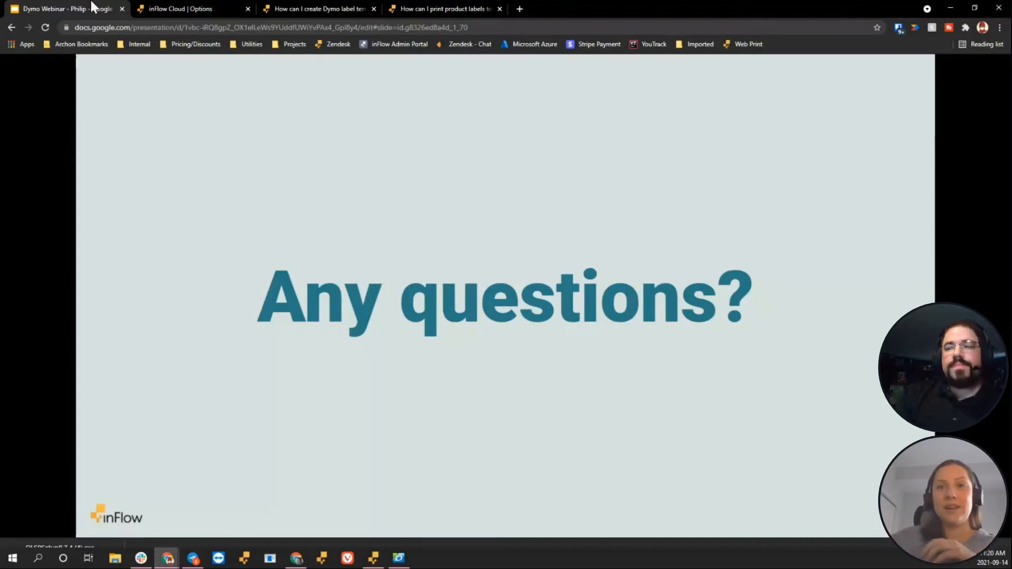
Step: Switch to DYMO Label and look at the file commands, including the Import Data and Print options
click(396, 559)
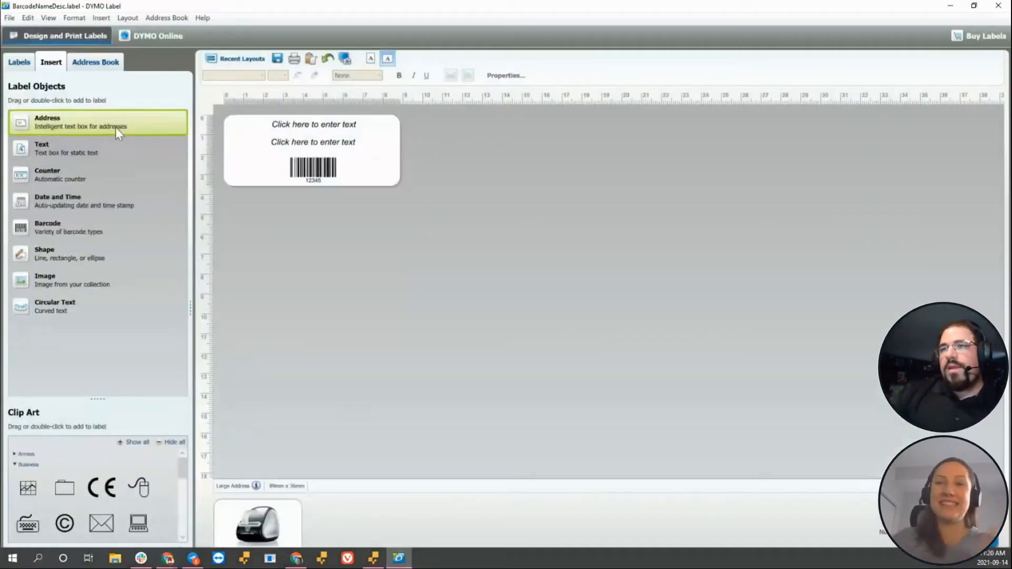
click(10, 18)
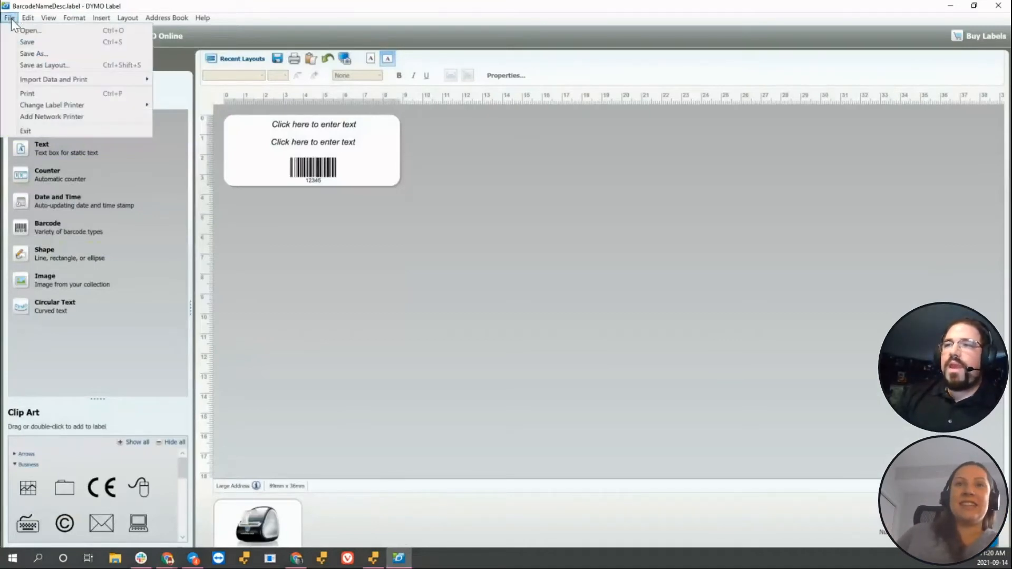
mouse_move(82, 84)
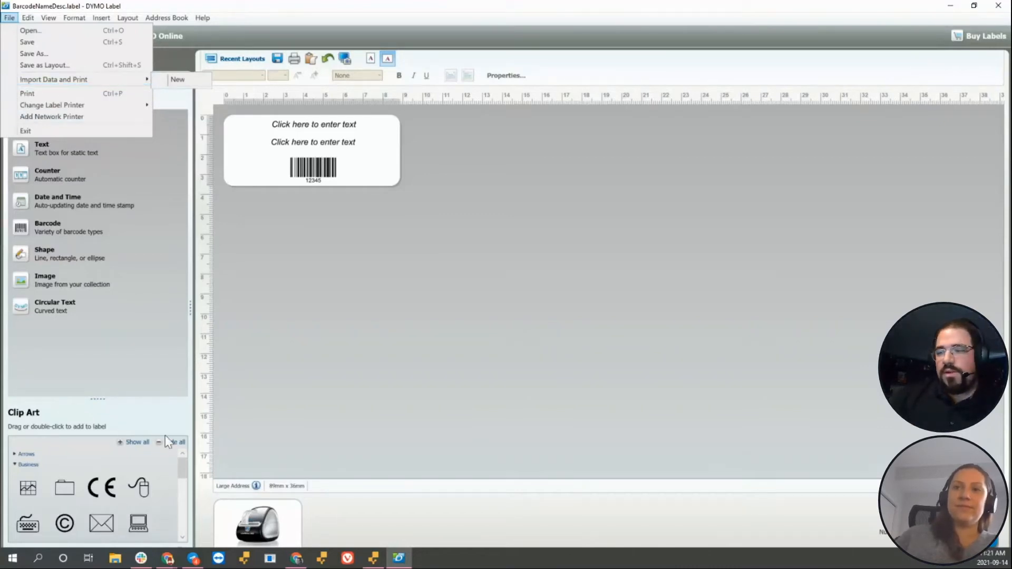
Step: Switch back to the webinar slides in the browser and advance to the "Adding your labels to inFlow" slide
click(167, 558)
click(163, 535)
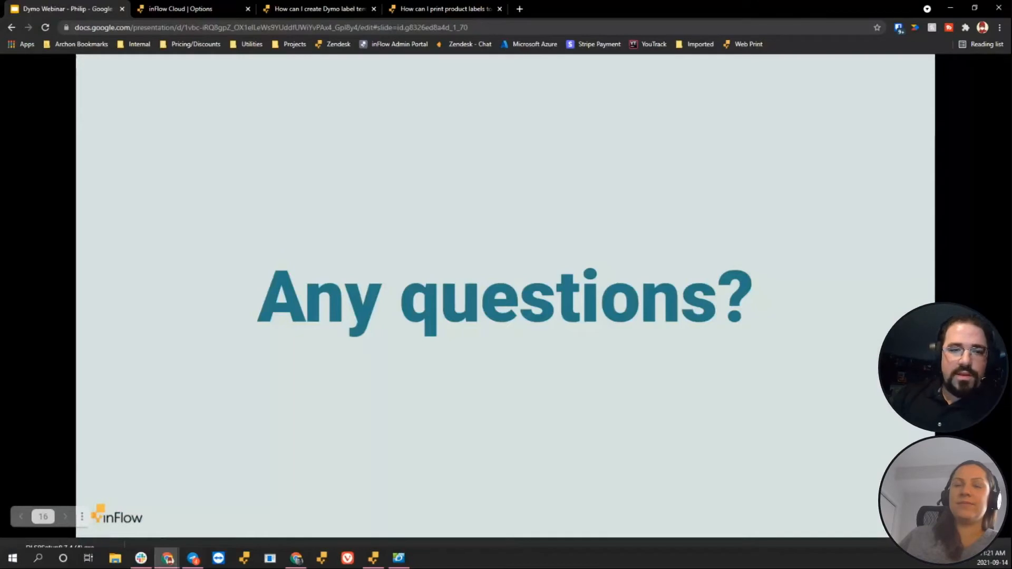
key(Right)
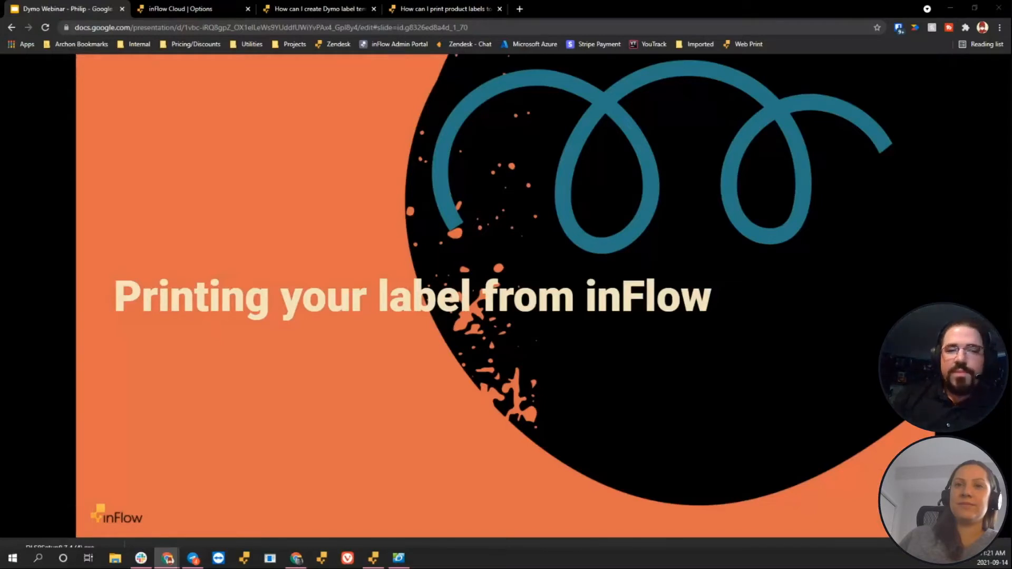
key(Right)
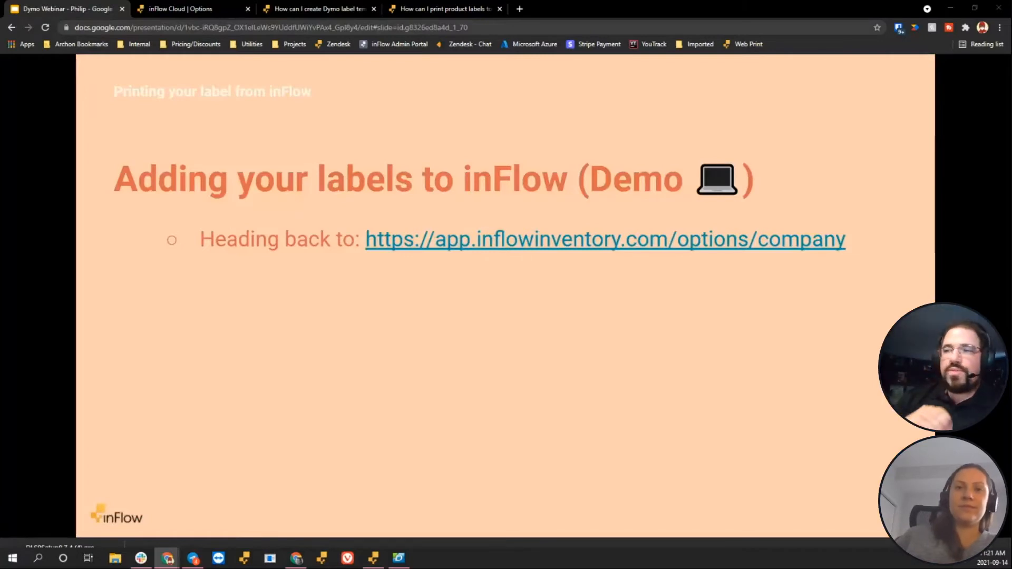
Step: Switch to inFlow Cloud in the browser and go to the company settings for the account
click(189, 8)
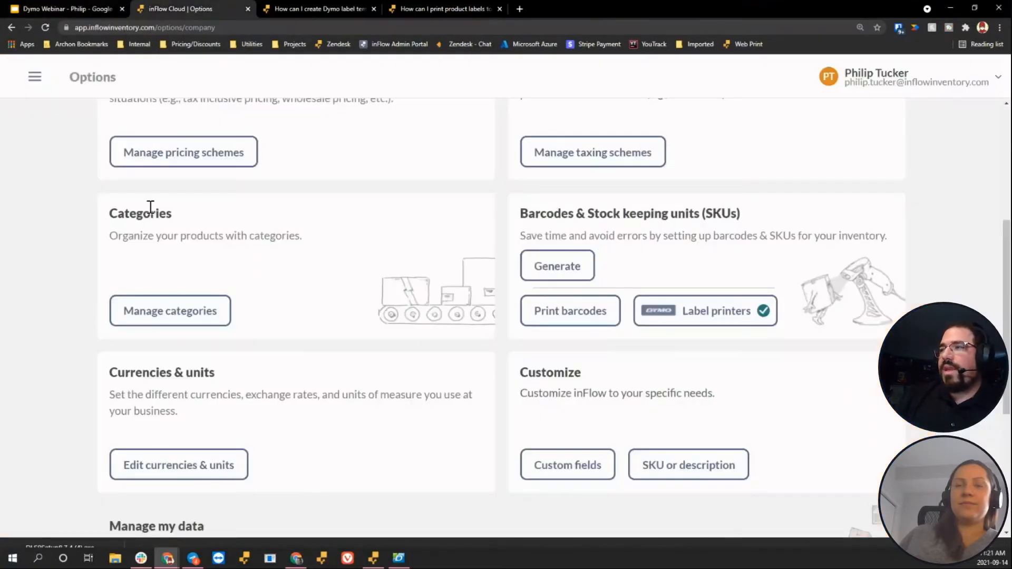
click(44, 79)
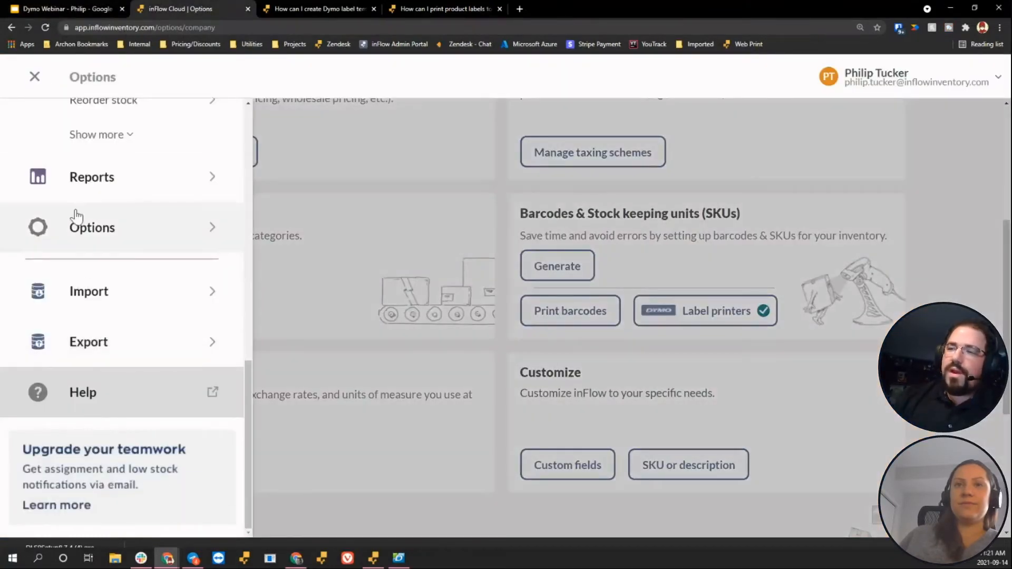
click(420, 237)
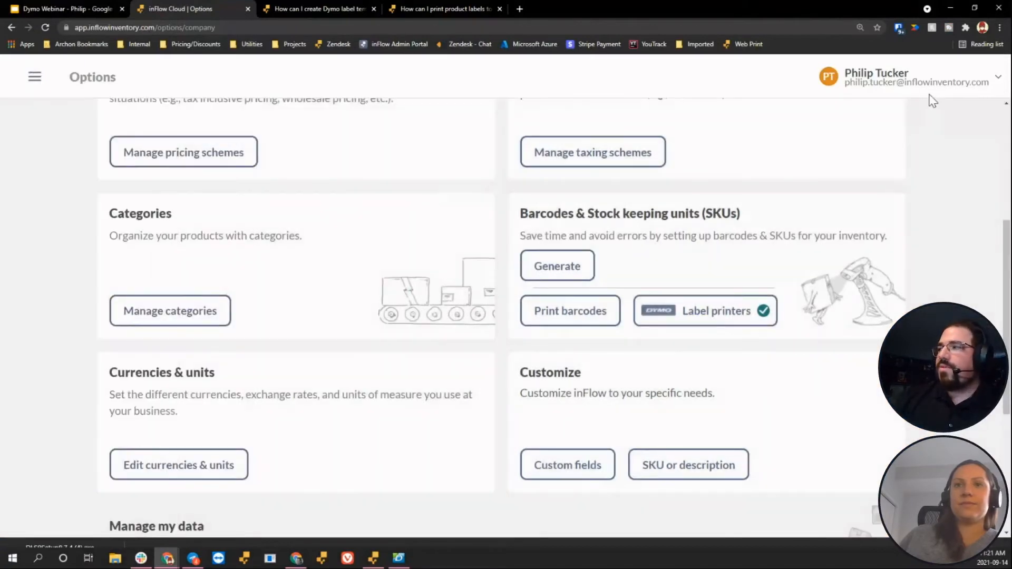
click(900, 76)
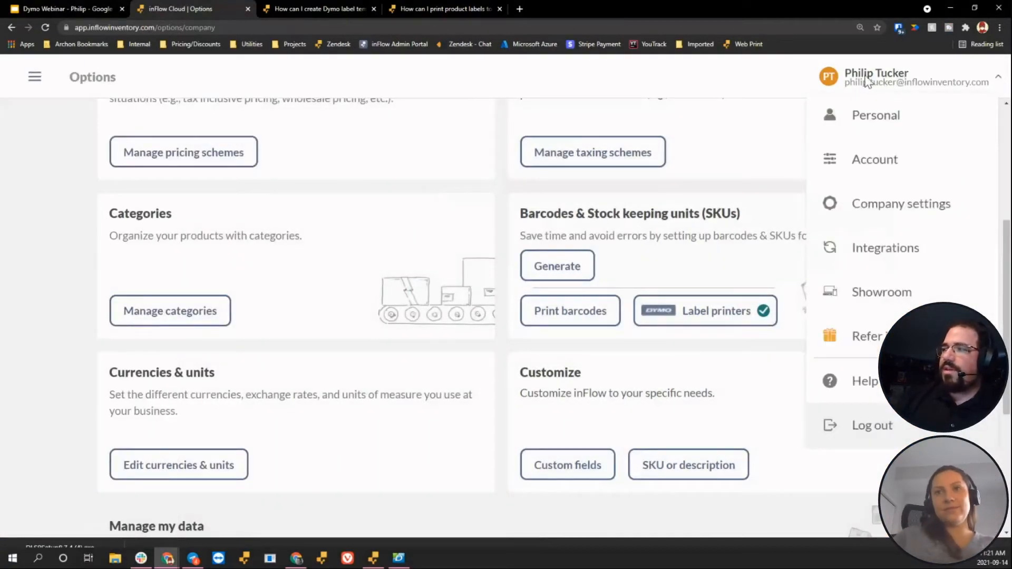
click(884, 207)
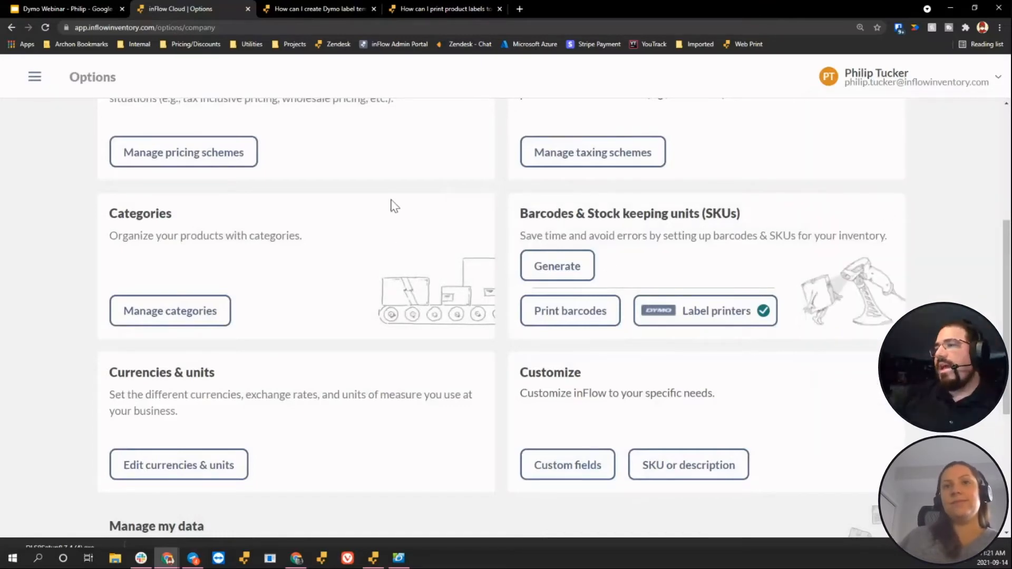
Step: Open the Dymo label printer template manager for barcodes and stock keeping units
scroll(394, 203, up, 1)
scroll(395, 192, up, 4)
scroll(394, 192, down, 5)
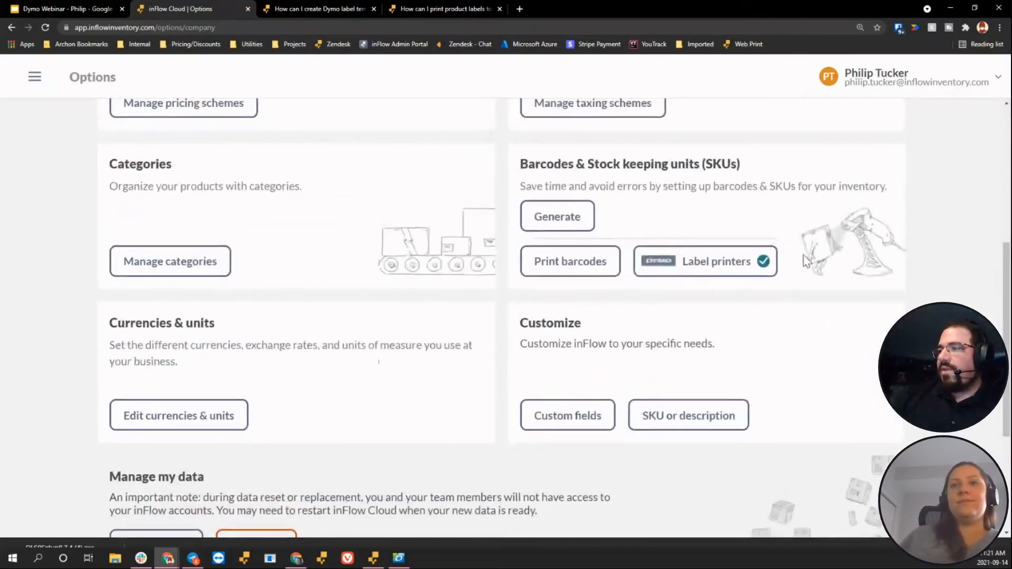
click(678, 269)
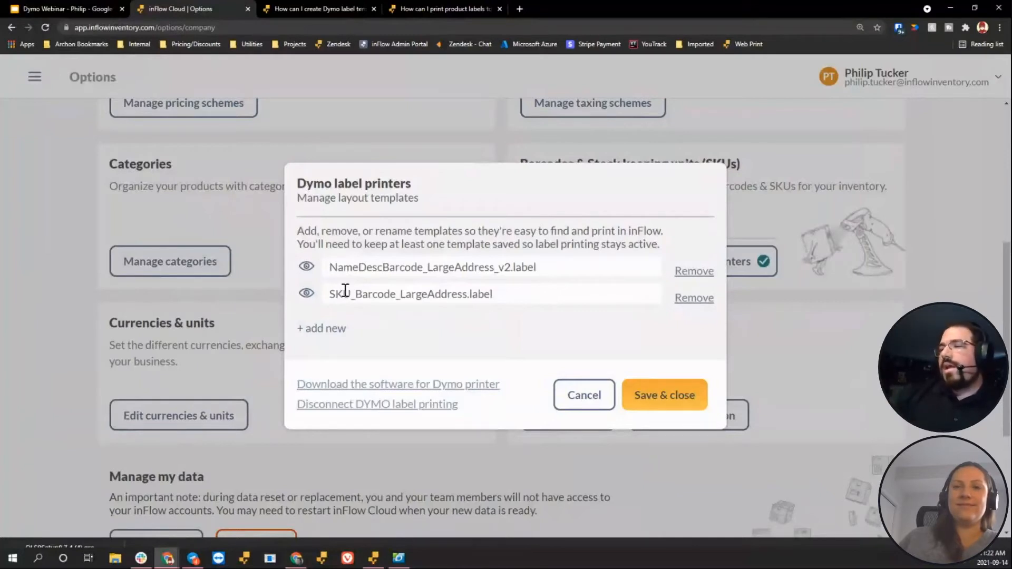
Step: Add a new layout template from the file BarcodeNameDesc.label in the Labels folder
click(316, 331)
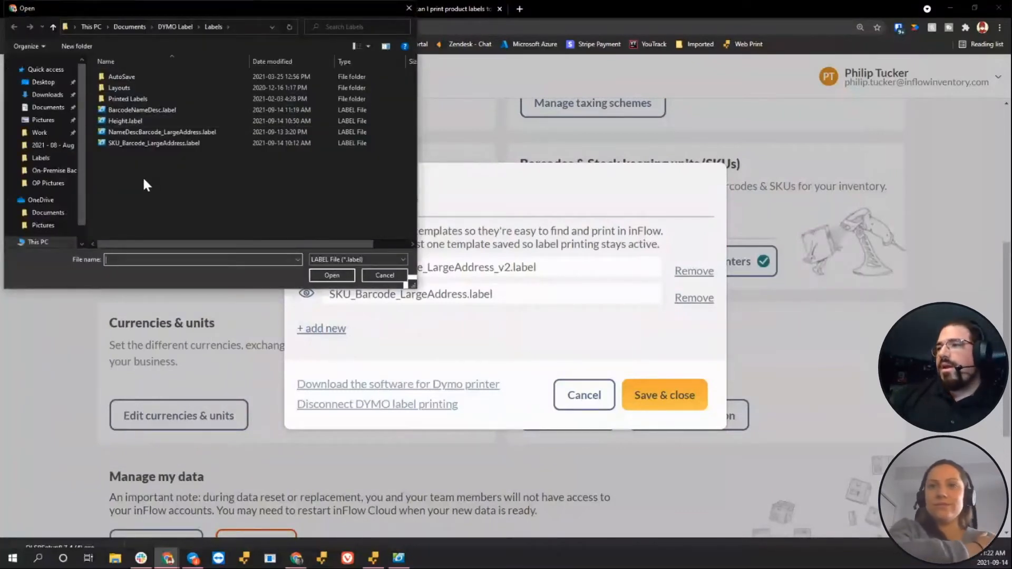
click(156, 112)
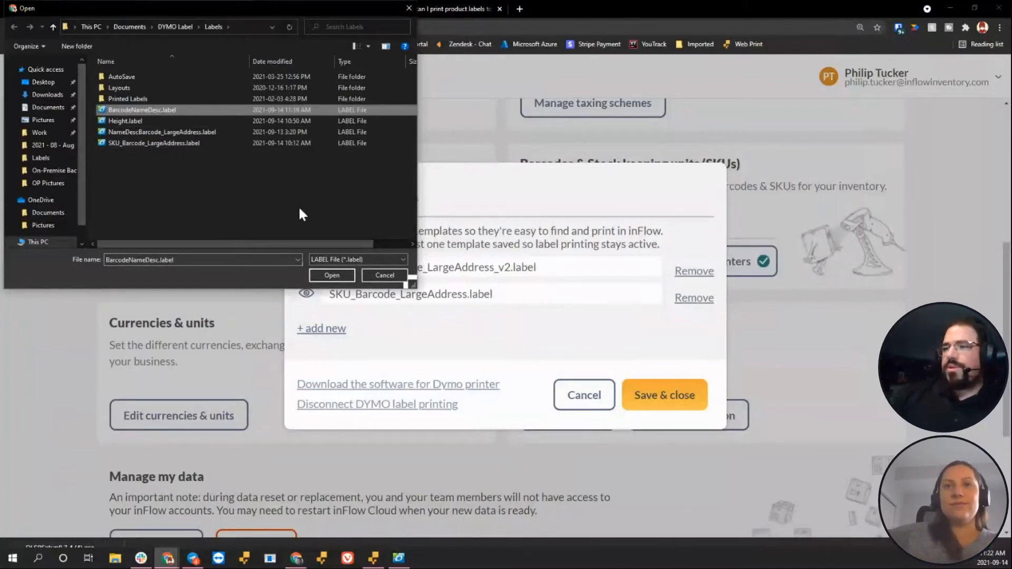
click(324, 274)
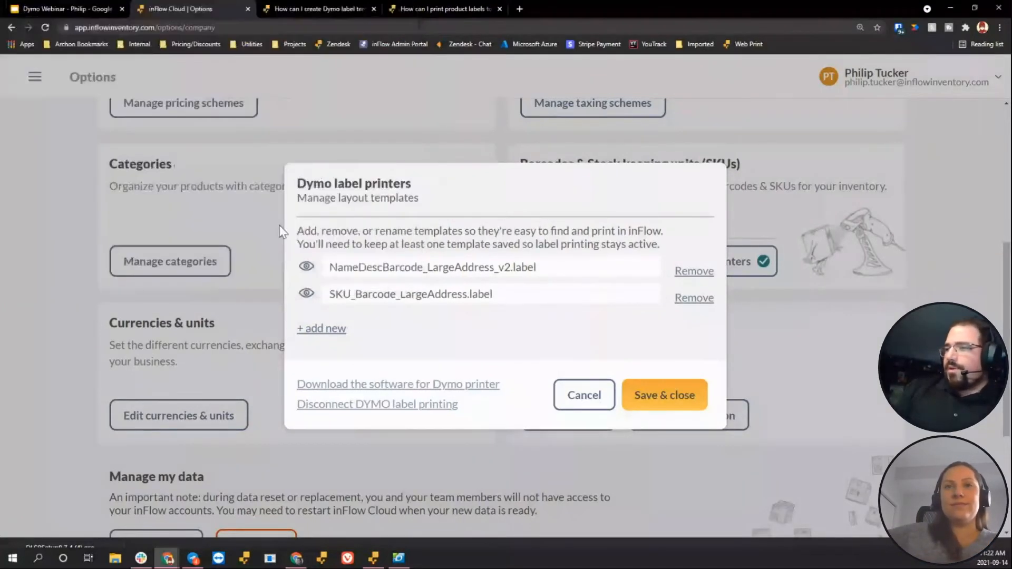
Step: Name the new template "Webinar Label" and upload it
drag(430, 257, 249, 264)
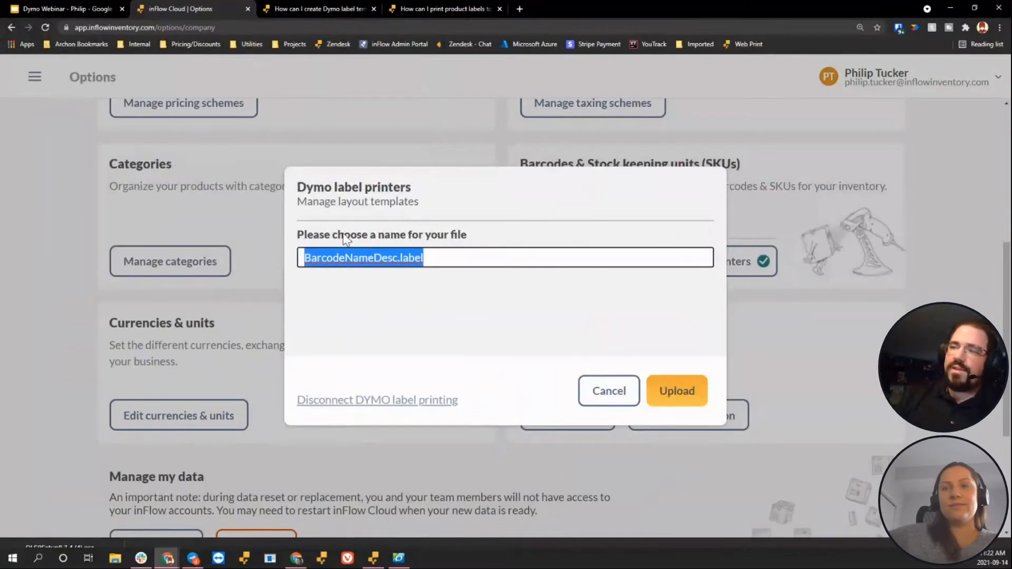
click(436, 255)
drag(436, 255, 271, 254)
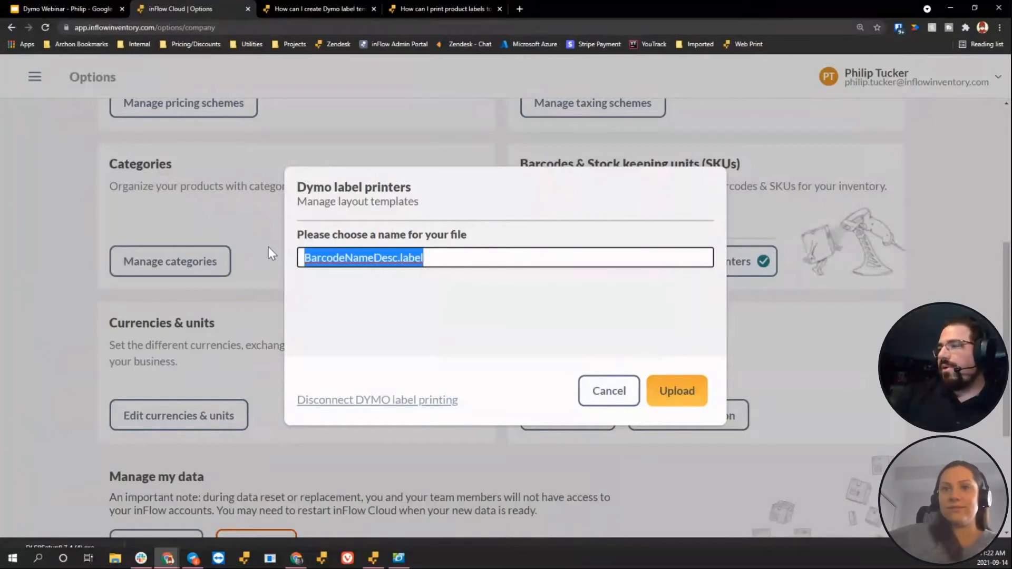
text(Webin)
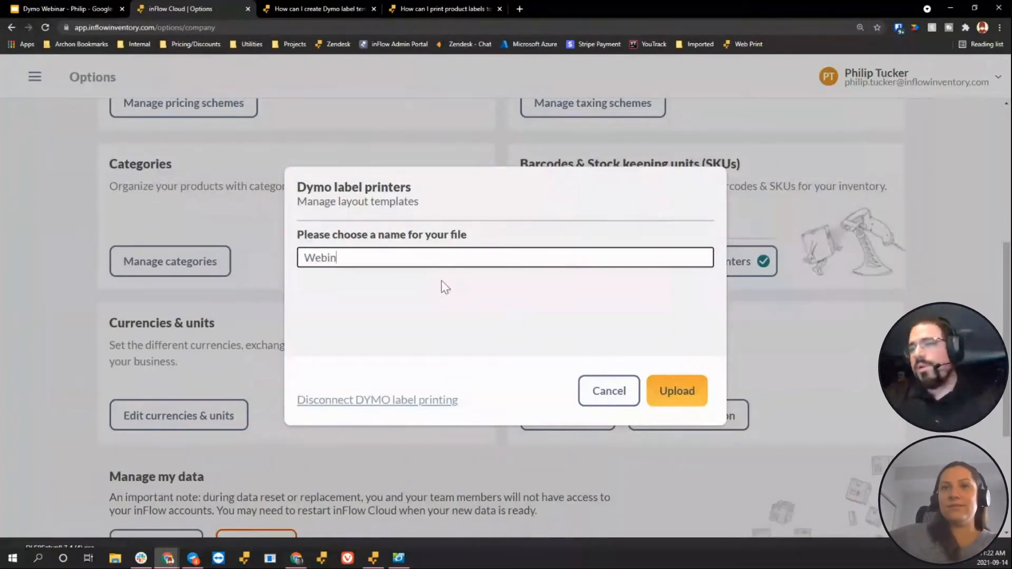
text(ar Label)
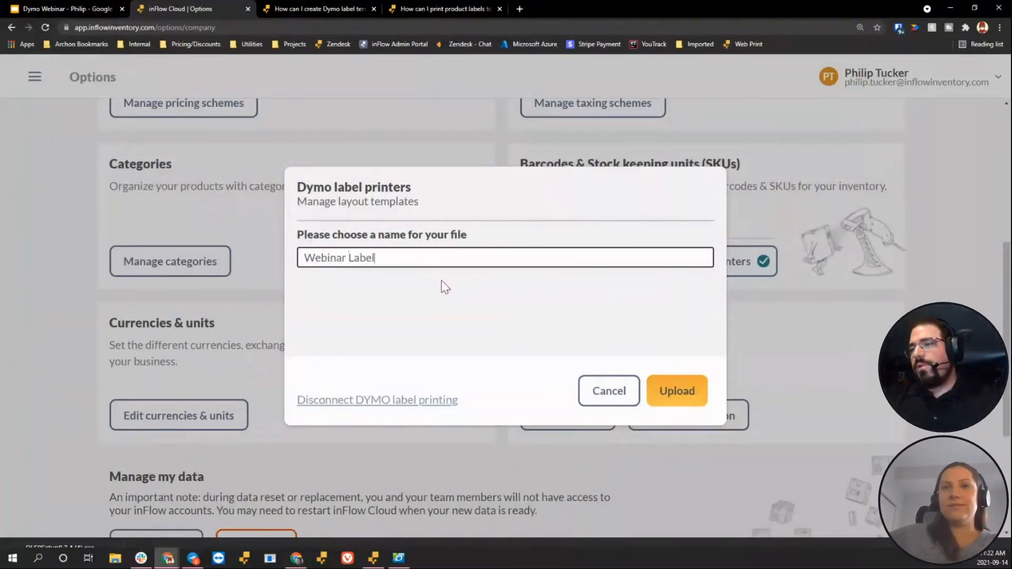
click(669, 403)
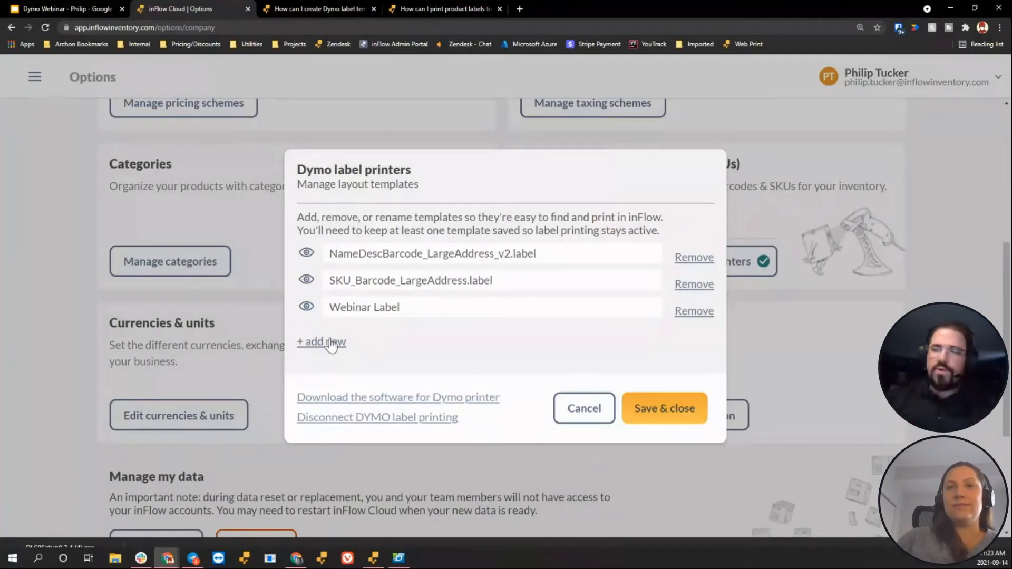
Step: Check the webinar slide, return to inFlow Cloud, and save and close the Dymo layout templates
click(37, 4)
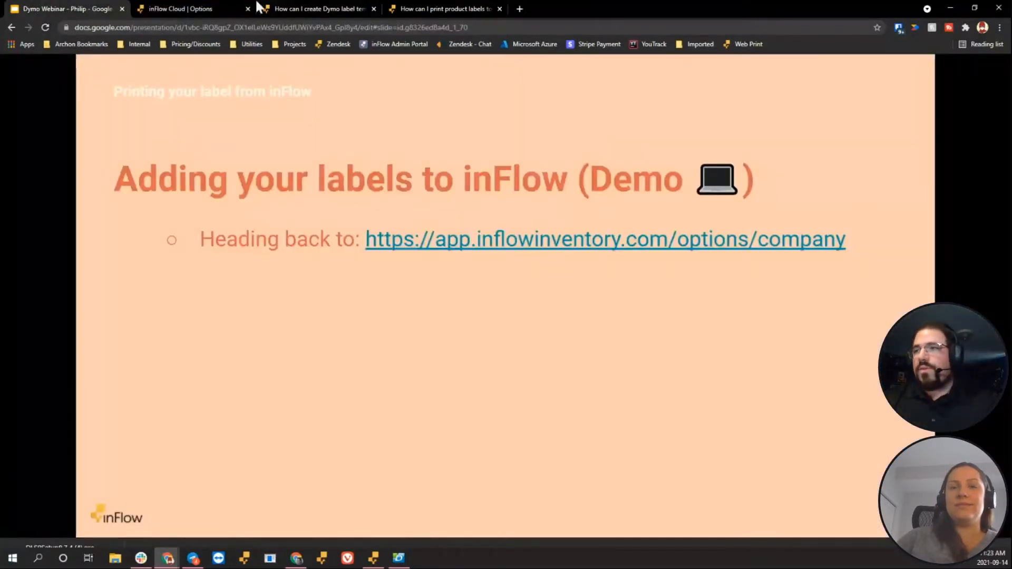
click(208, 8)
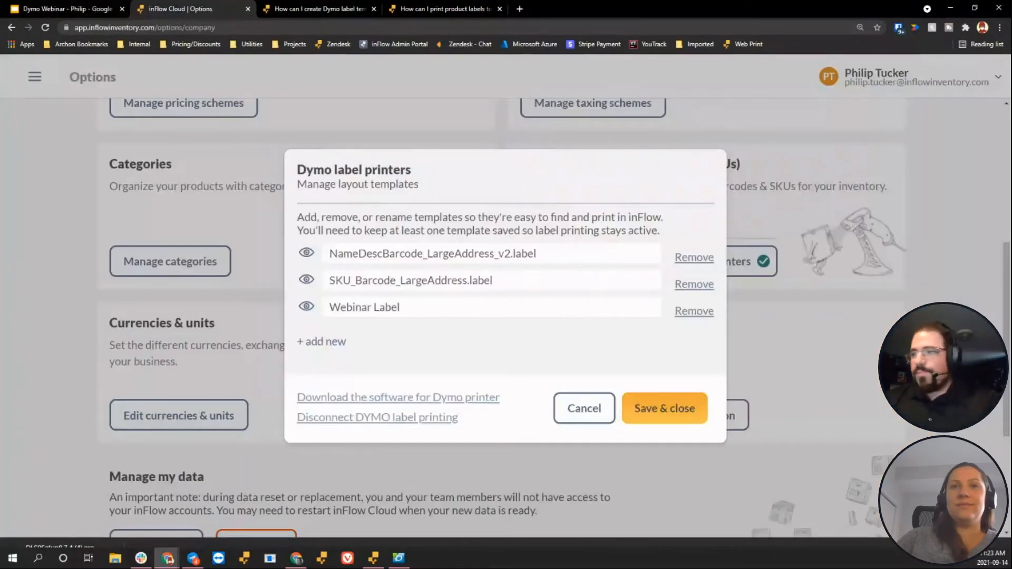
click(658, 415)
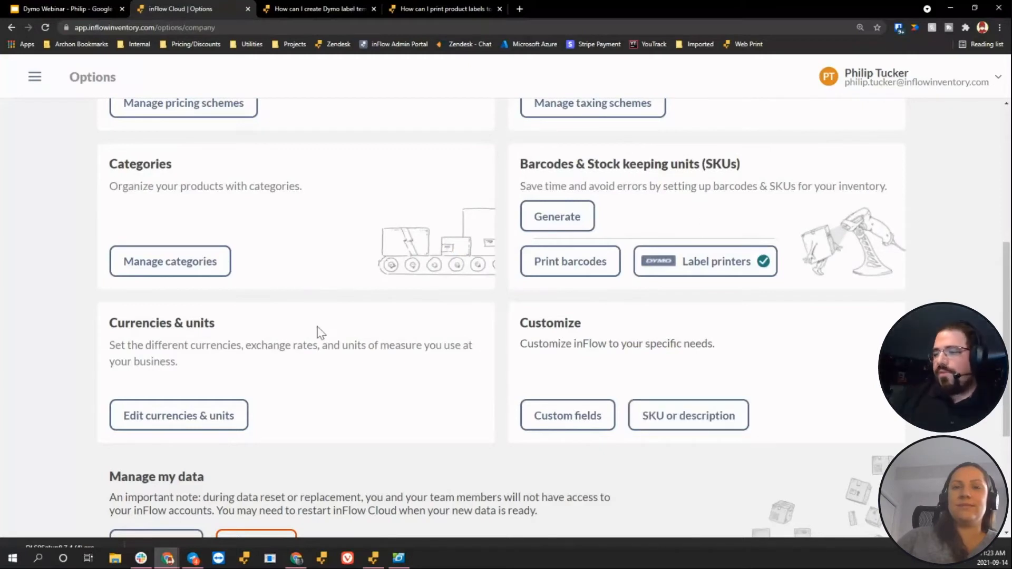
Step: Switch to the inFlow Cloud desktop app and open the RS - Original product record from the inventory
click(373, 559)
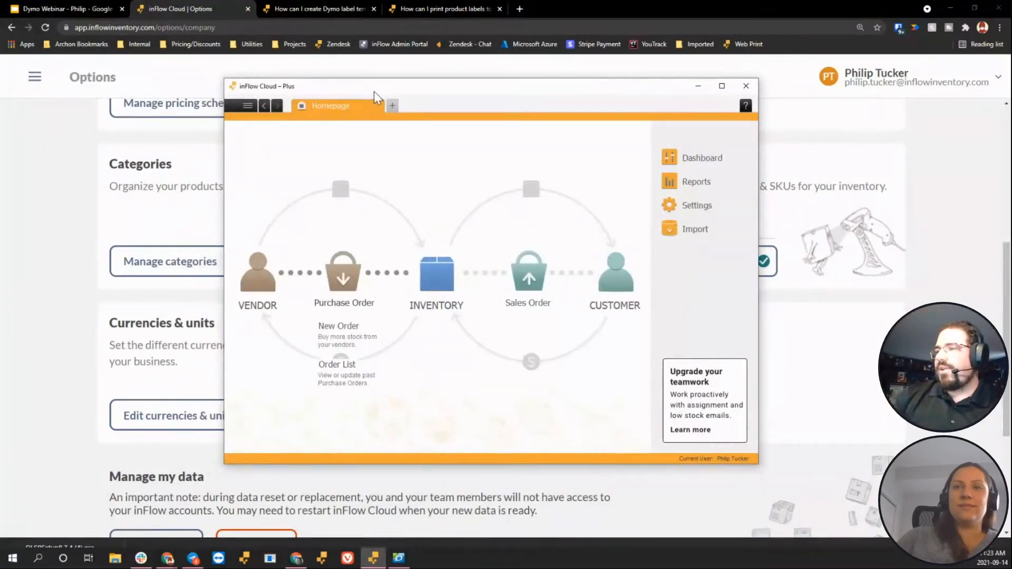
mouse_move(441, 274)
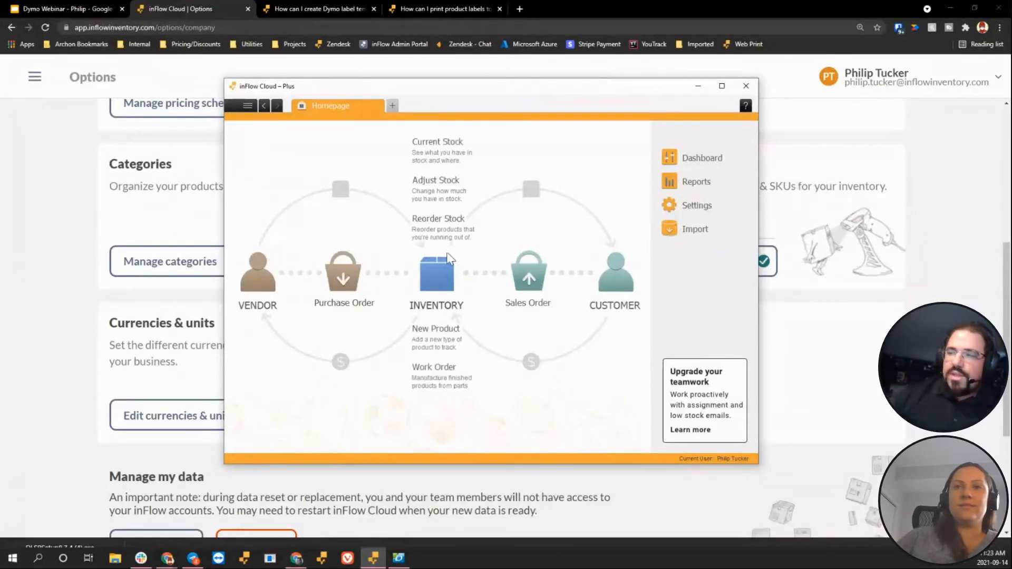
click(434, 275)
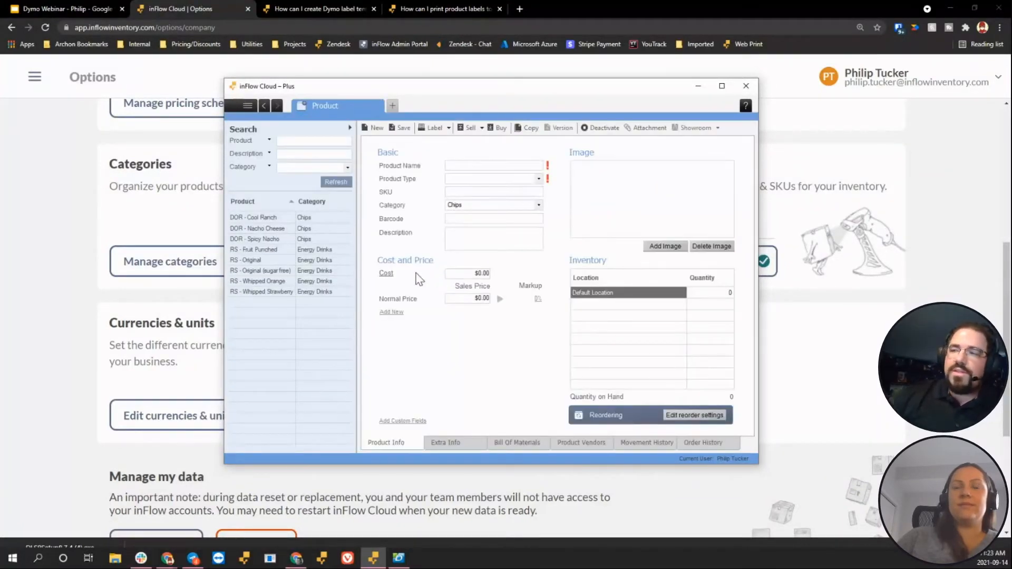
click(270, 260)
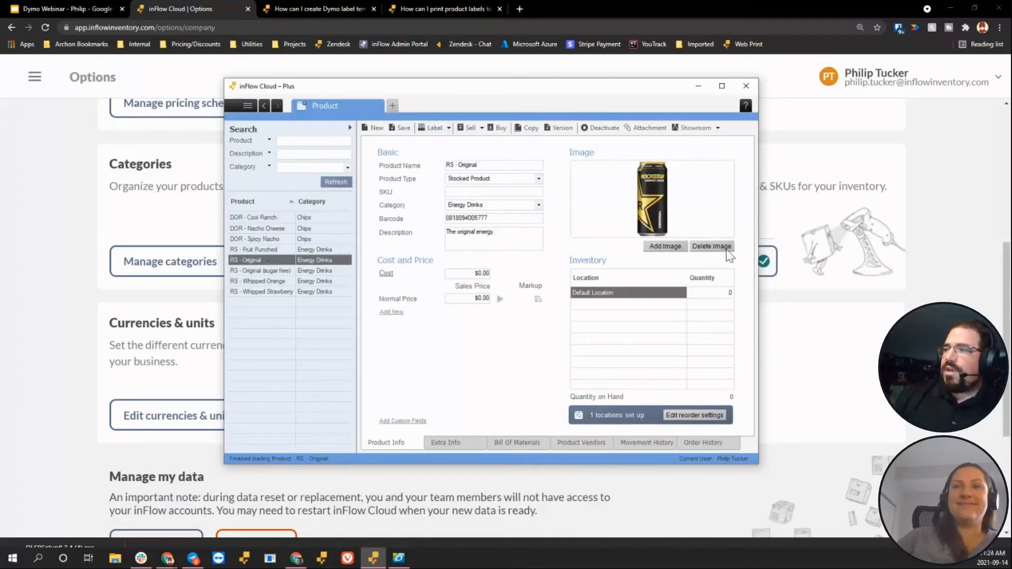
drag(567, 95, 510, 87)
Step: Open the label maker for the RS - Original product and compare the label preview with the product record
click(395, 126)
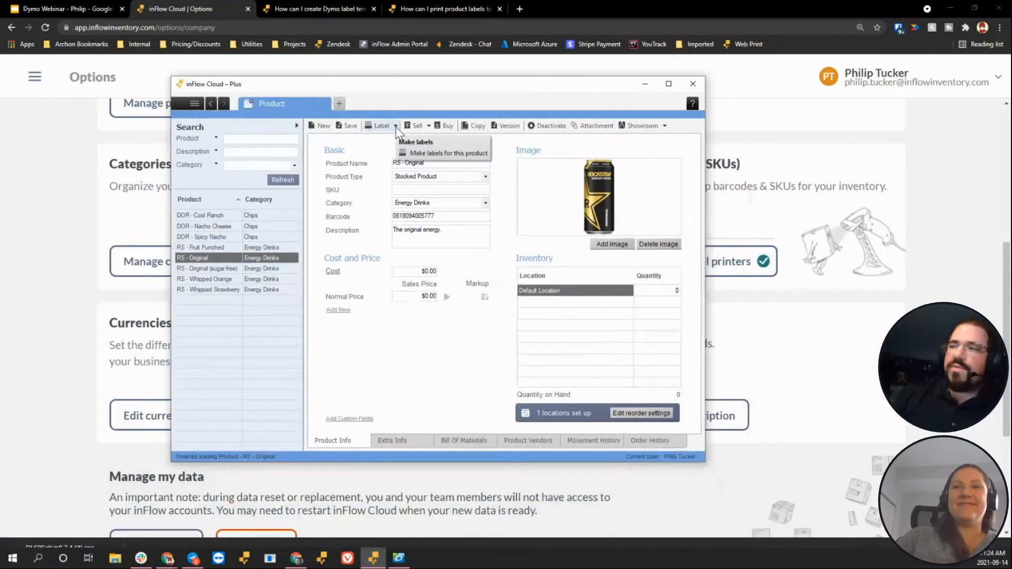
click(396, 128)
click(396, 131)
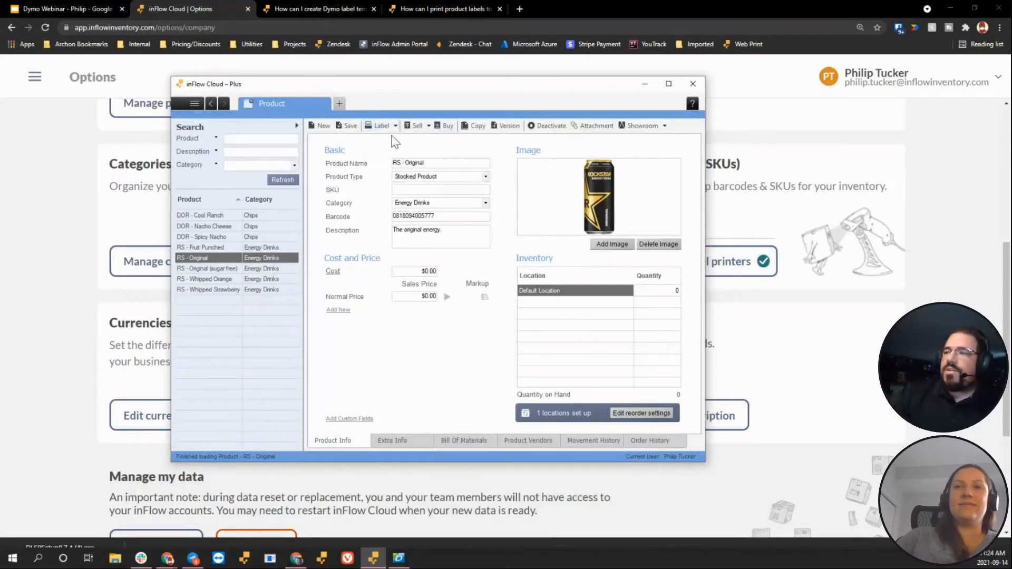
click(398, 138)
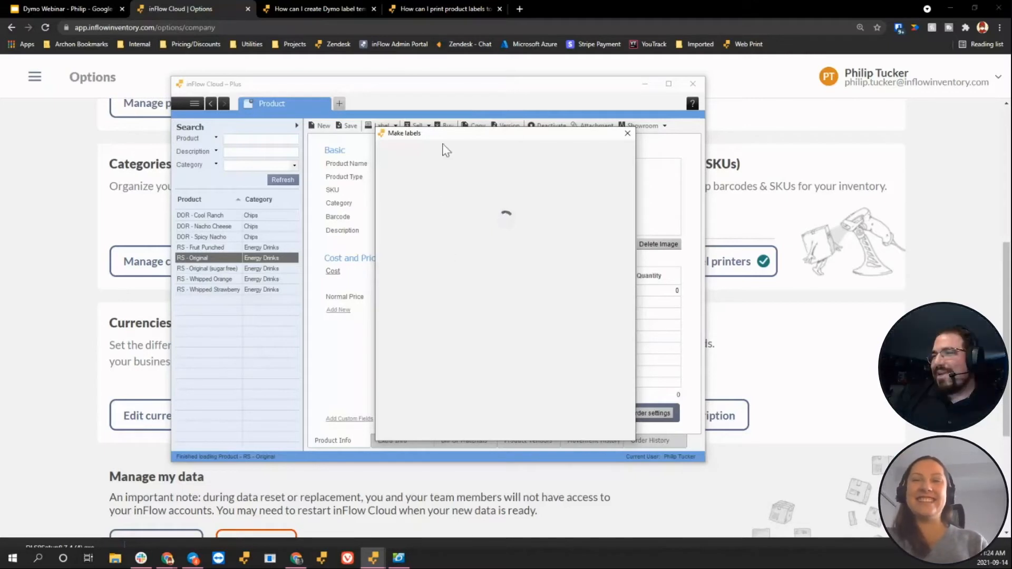
drag(442, 144, 387, 116)
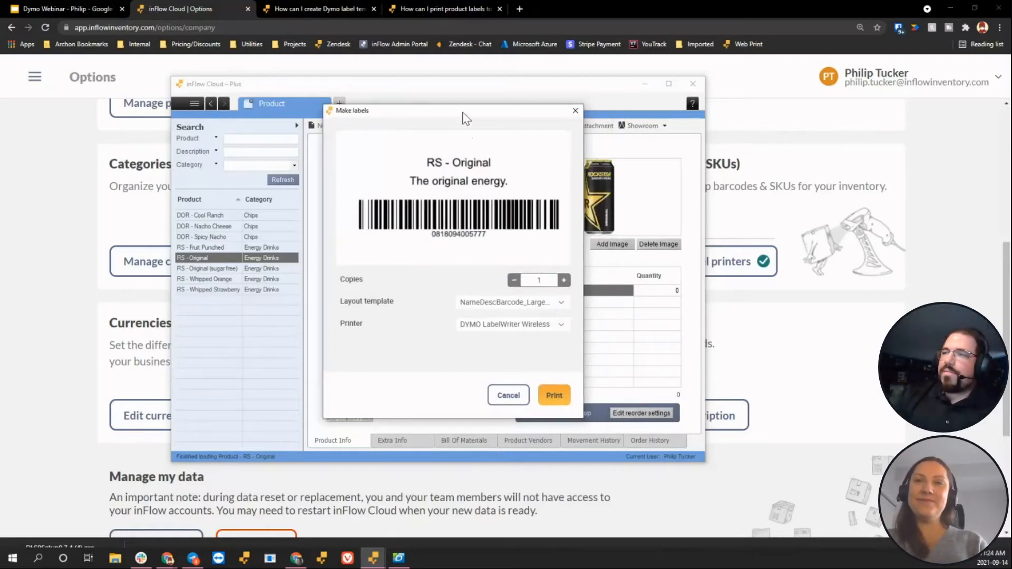
drag(463, 113, 624, 126)
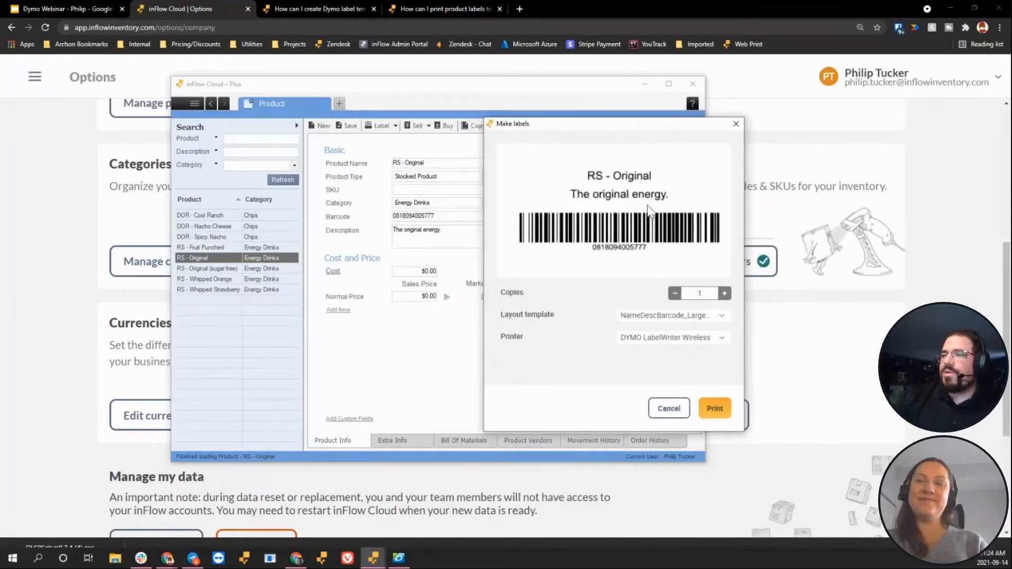
drag(559, 123, 422, 116)
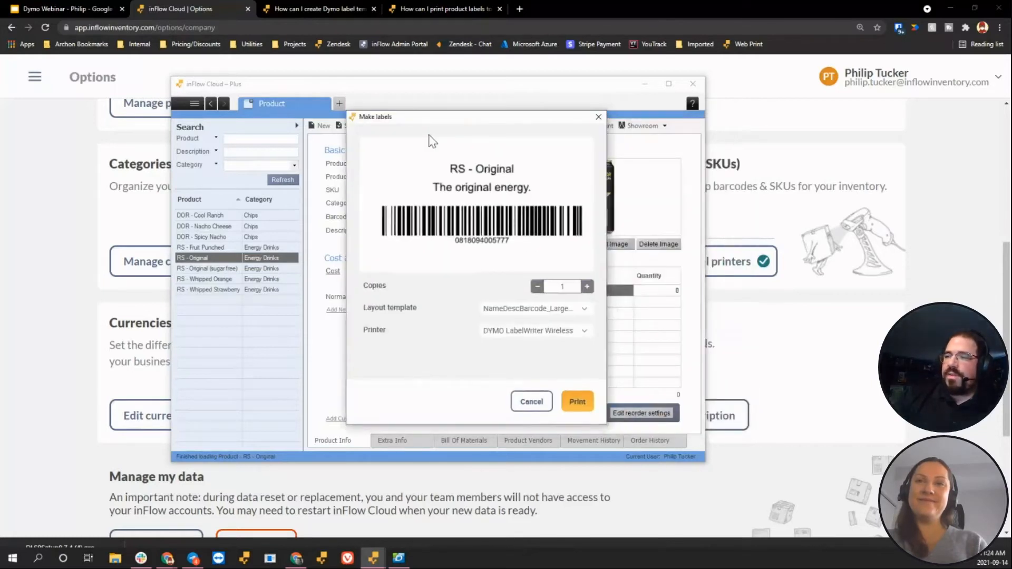
Step: Preview the RS - Original label with the Webinar Label layout template and compare it with the product details
click(545, 310)
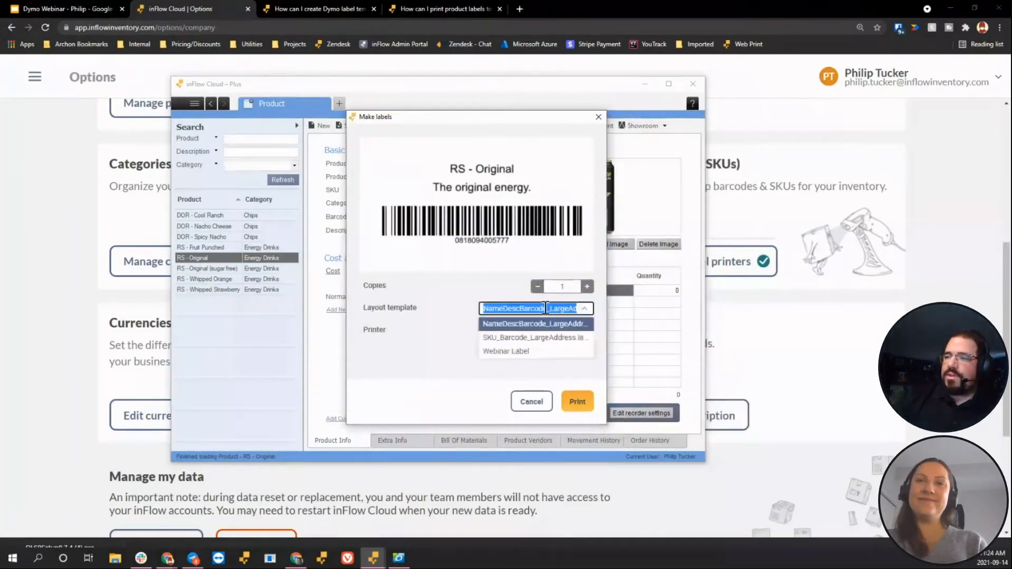
click(519, 351)
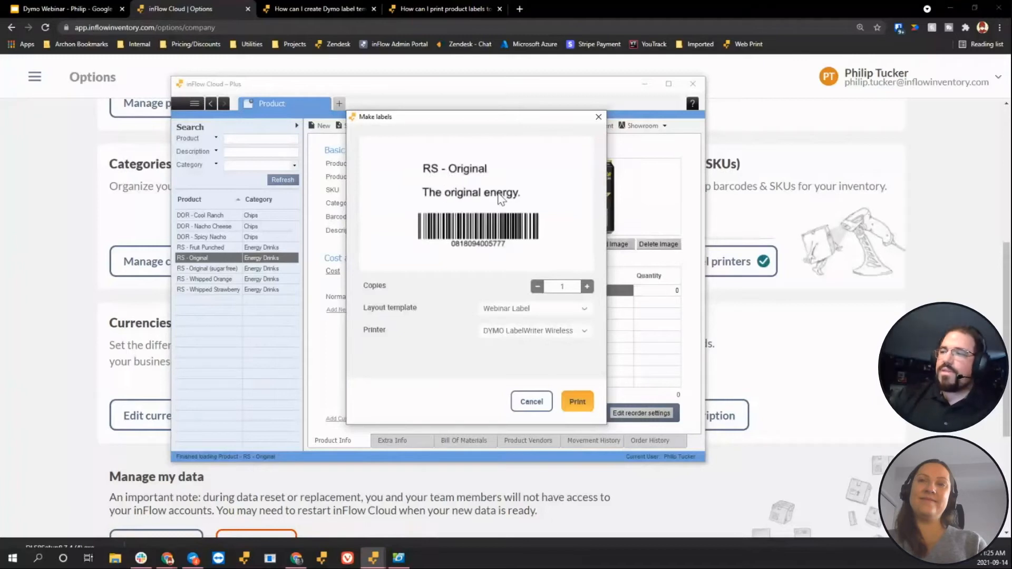
drag(489, 129, 633, 118)
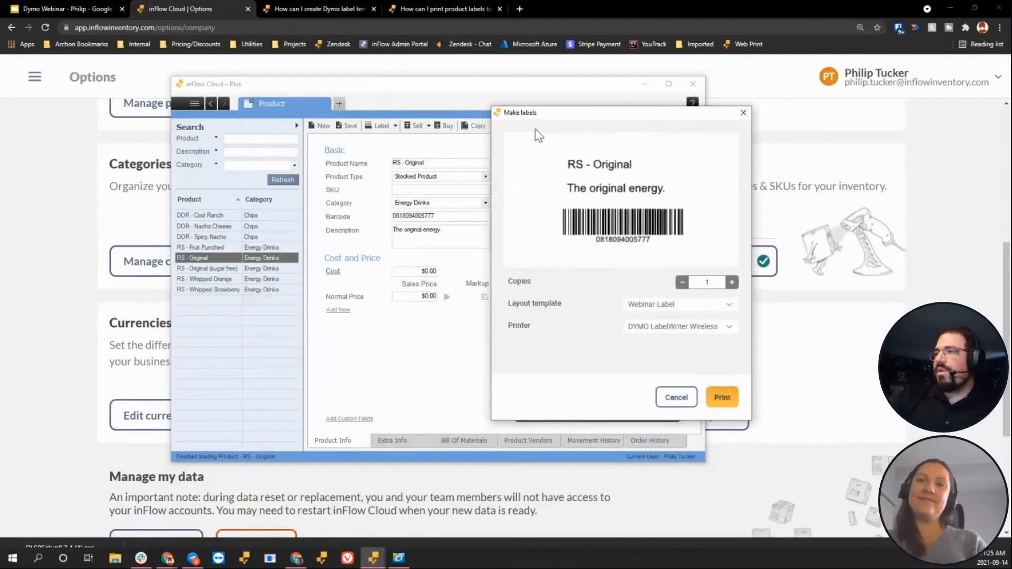
drag(538, 116, 384, 117)
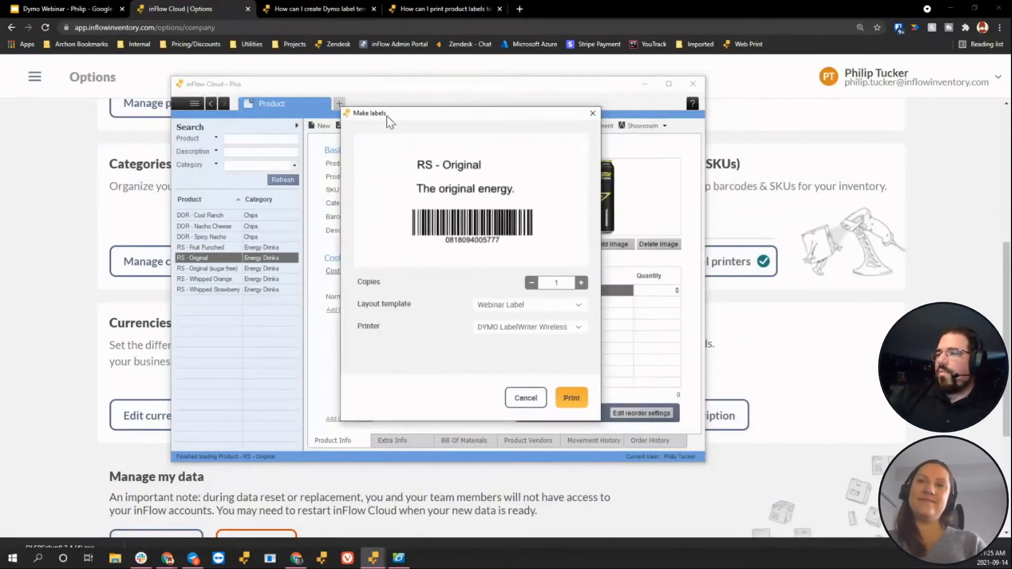
Step: Set the label copies to 2, check the available DYMO printers, and cancel the labels without printing
click(581, 283)
click(582, 283)
click(581, 283)
click(581, 283)
click(582, 283)
click(582, 283)
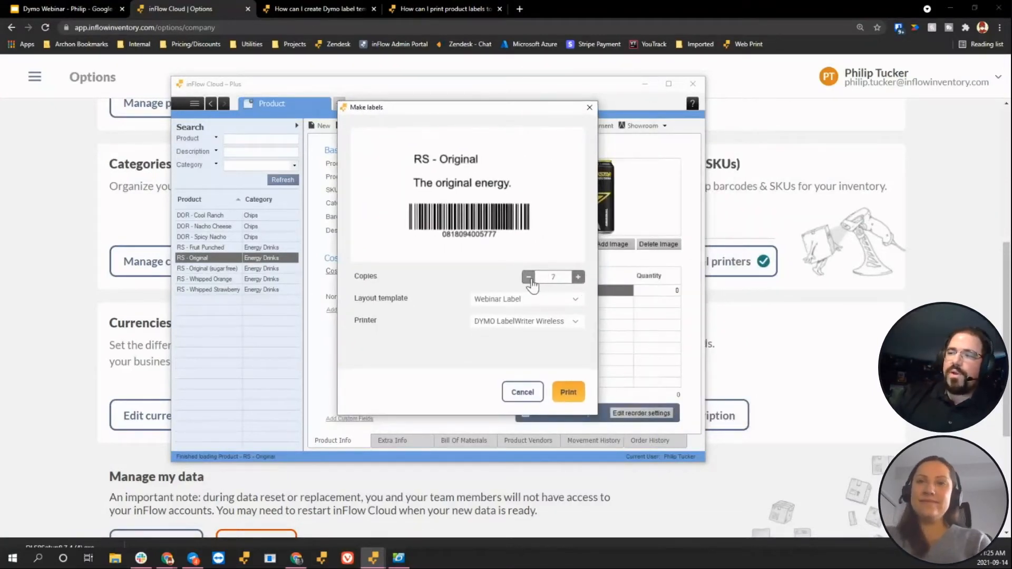
click(527, 319)
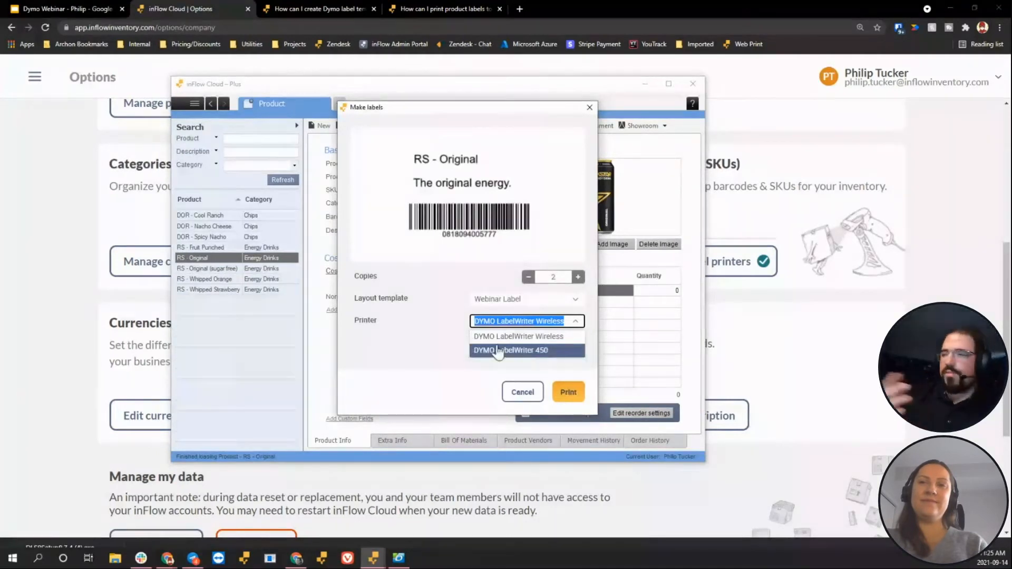
click(428, 354)
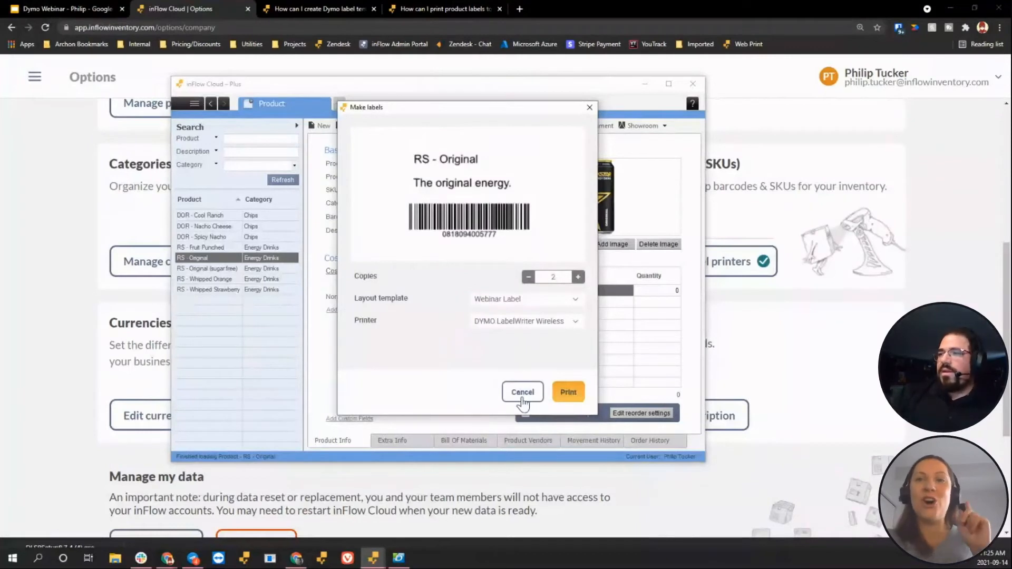
click(523, 399)
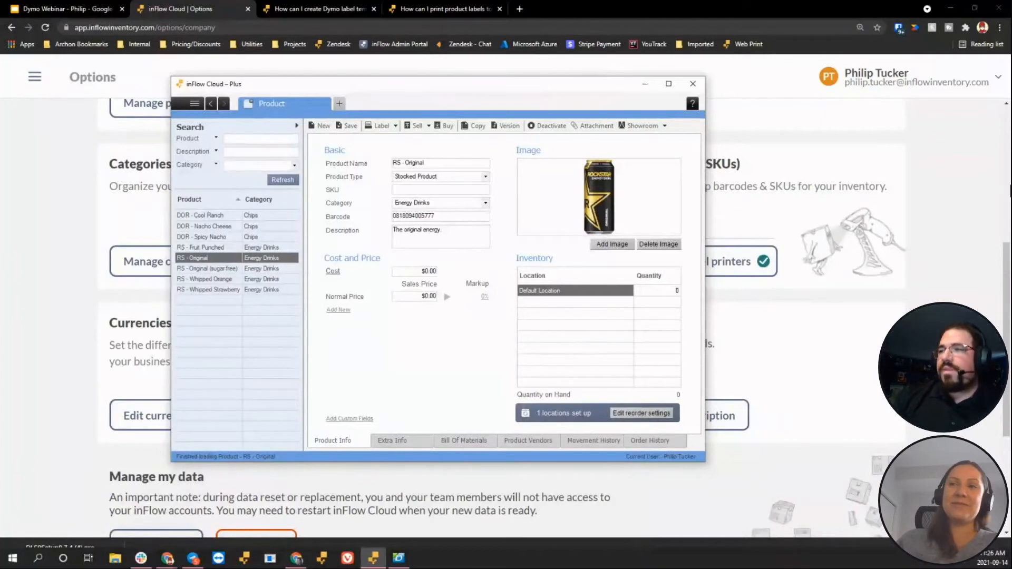
Step: Open the Chipz Warehouse purchase order at the head of the order list in a new tab
click(339, 104)
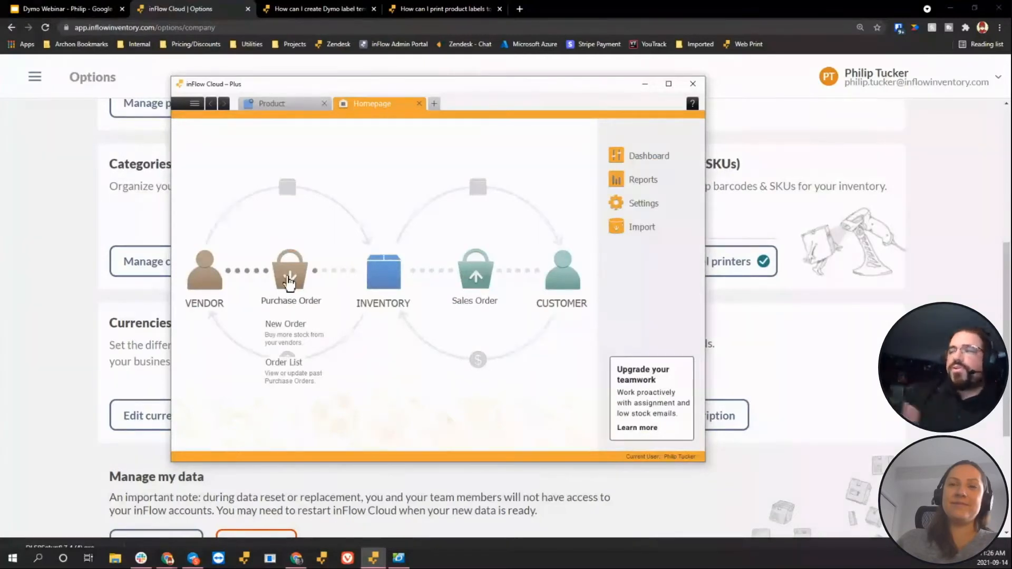
click(289, 283)
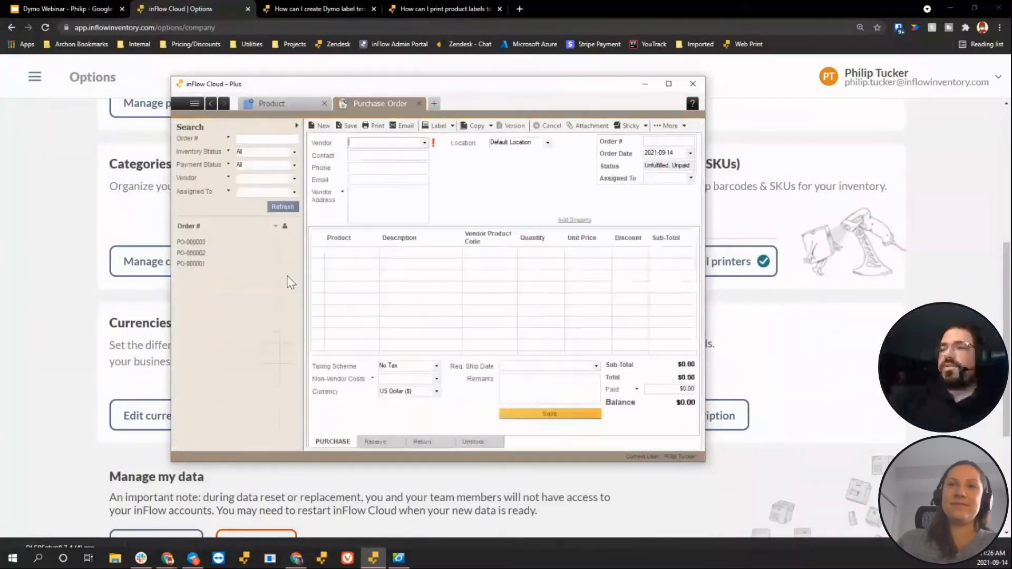
click(216, 246)
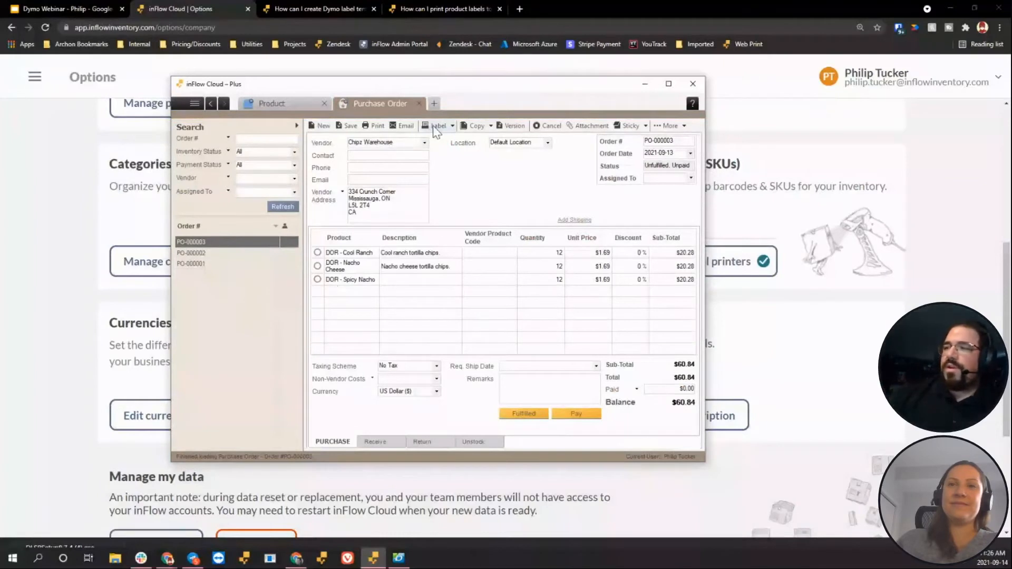
Step: Open the label maker for the Chipz Warehouse purchase order and compare its products and quantities with the order lines
click(451, 126)
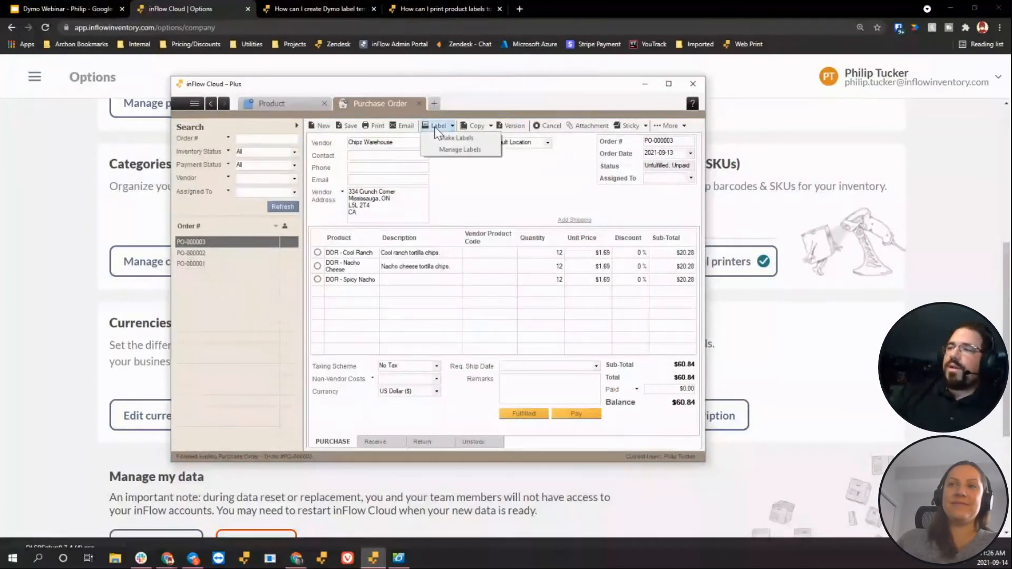
click(448, 141)
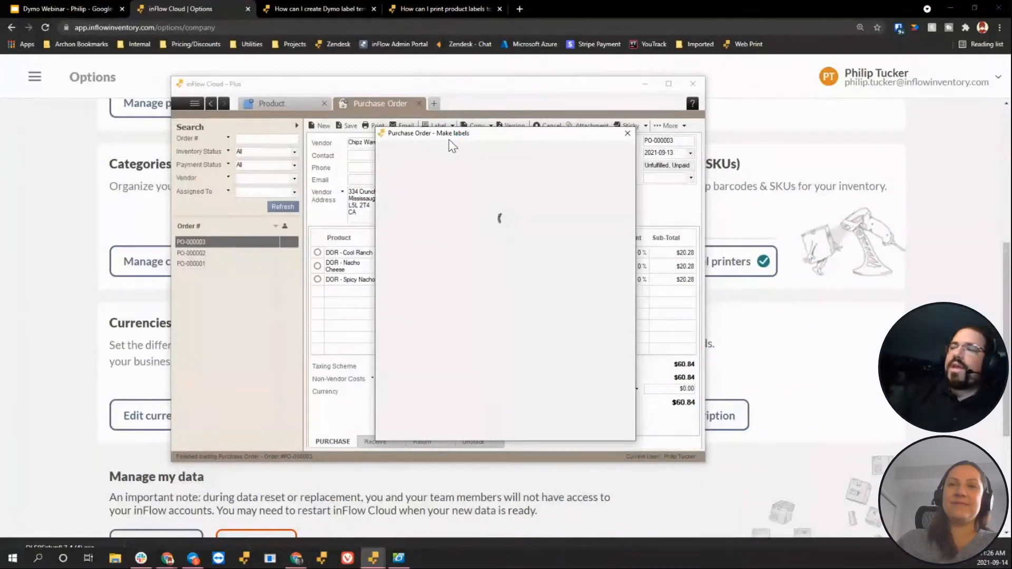
drag(449, 140, 413, 112)
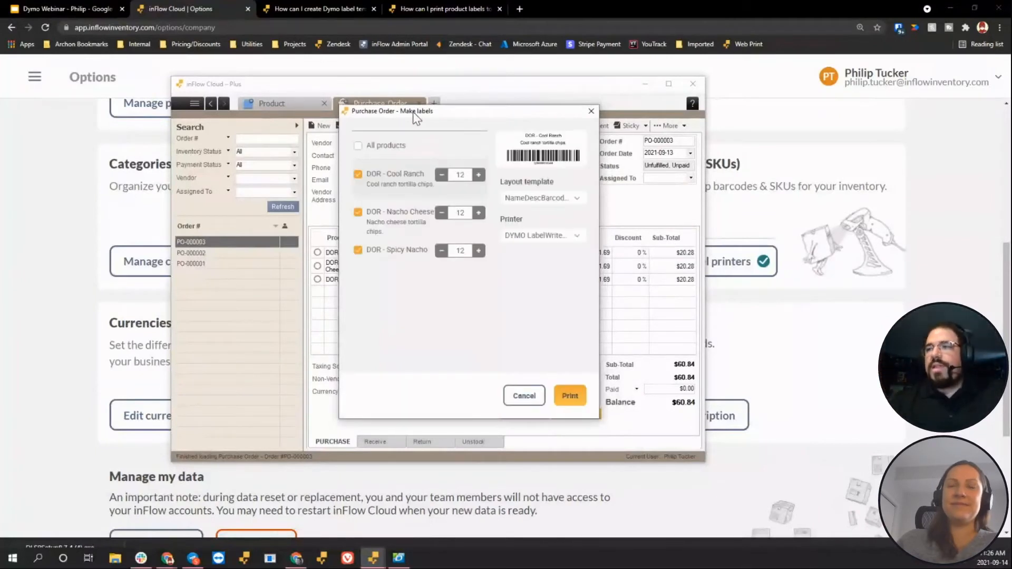
drag(413, 112, 564, 117)
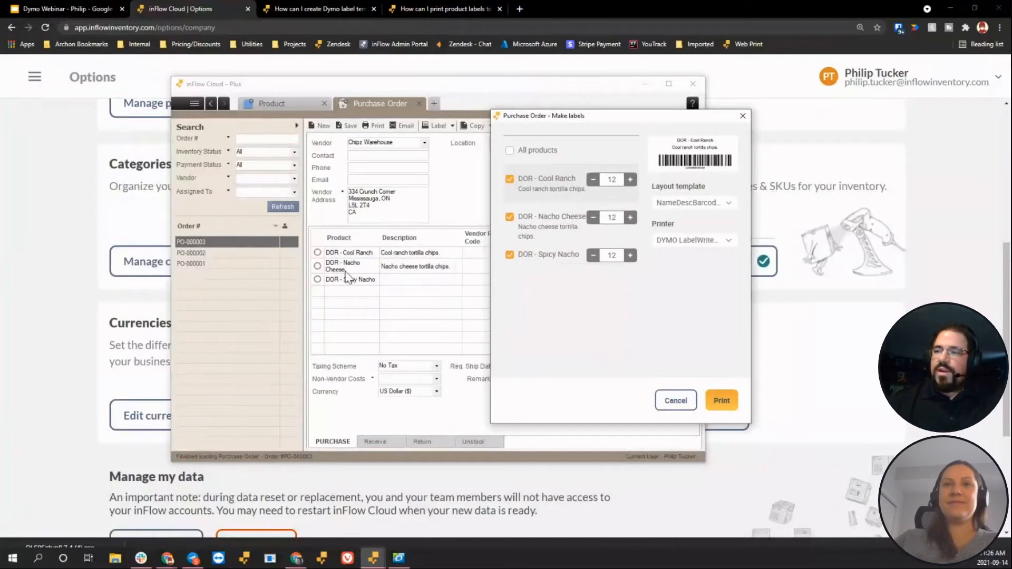
drag(493, 115, 308, 115)
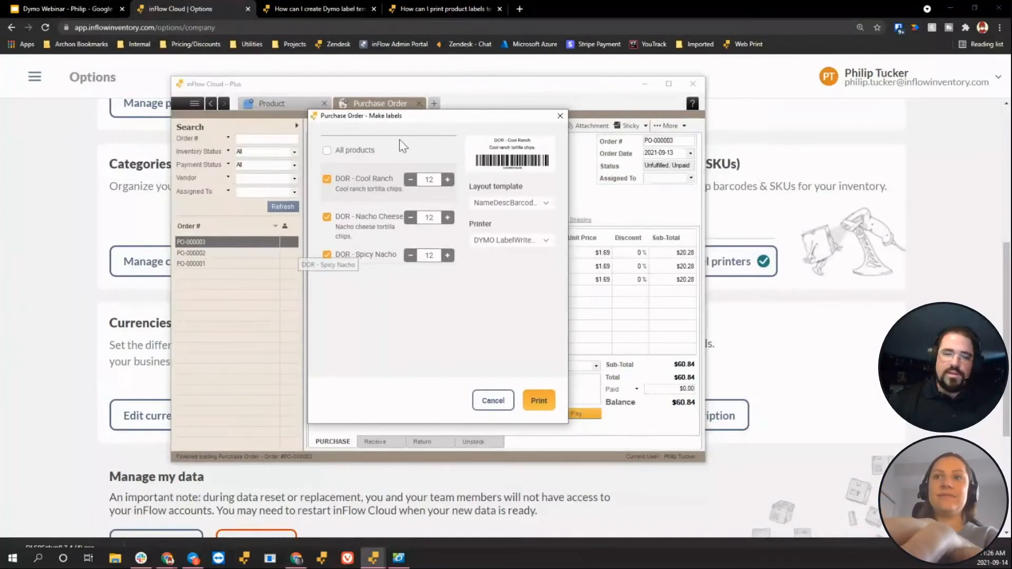
drag(403, 117, 362, 121)
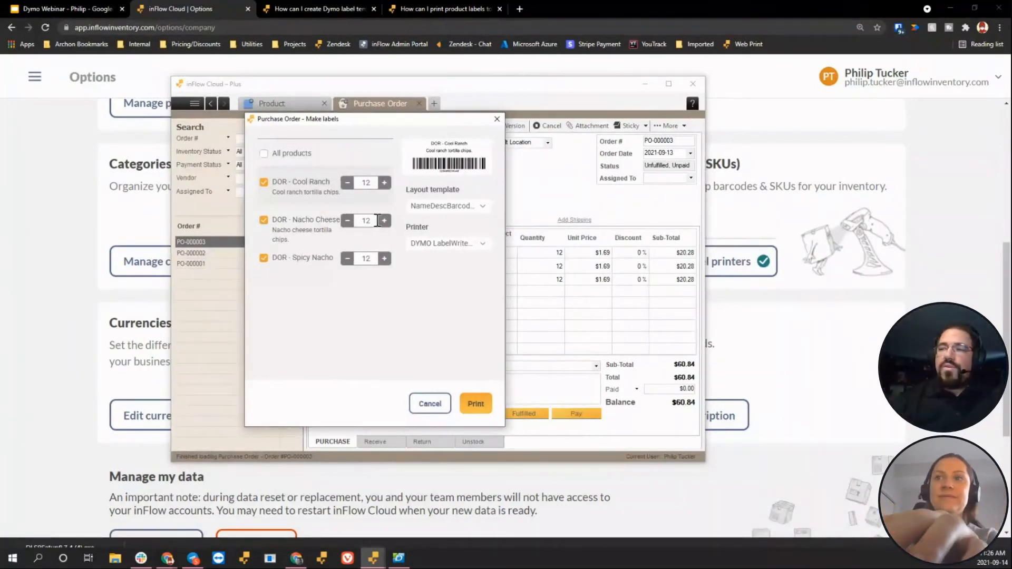
Step: Set the DOR - Cool Ranch label quantity to 6, and exclude DOR - Cool Ranch and DOR - Nacho Cheese from the labels
click(346, 183)
click(345, 183)
click(345, 184)
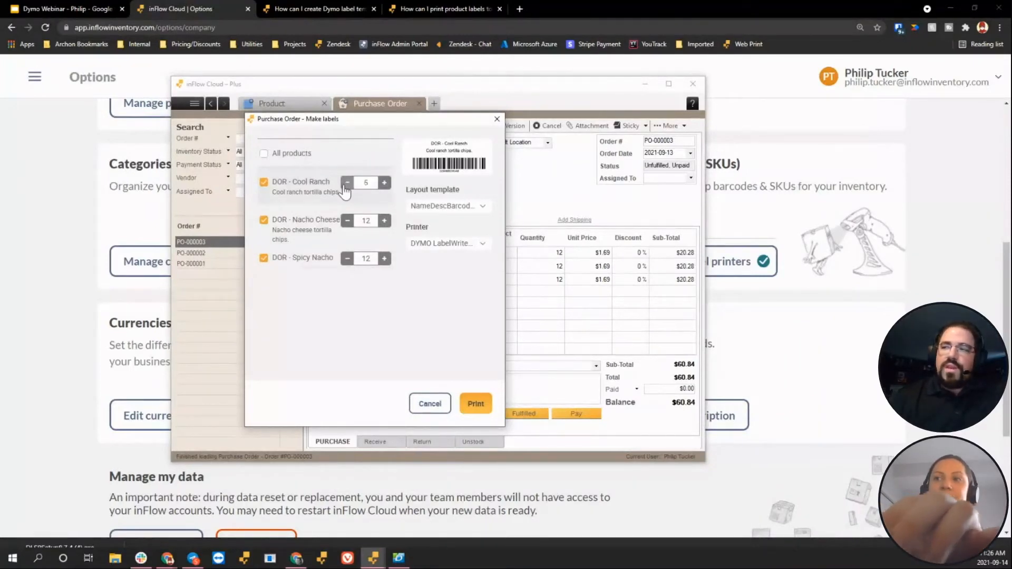
click(384, 182)
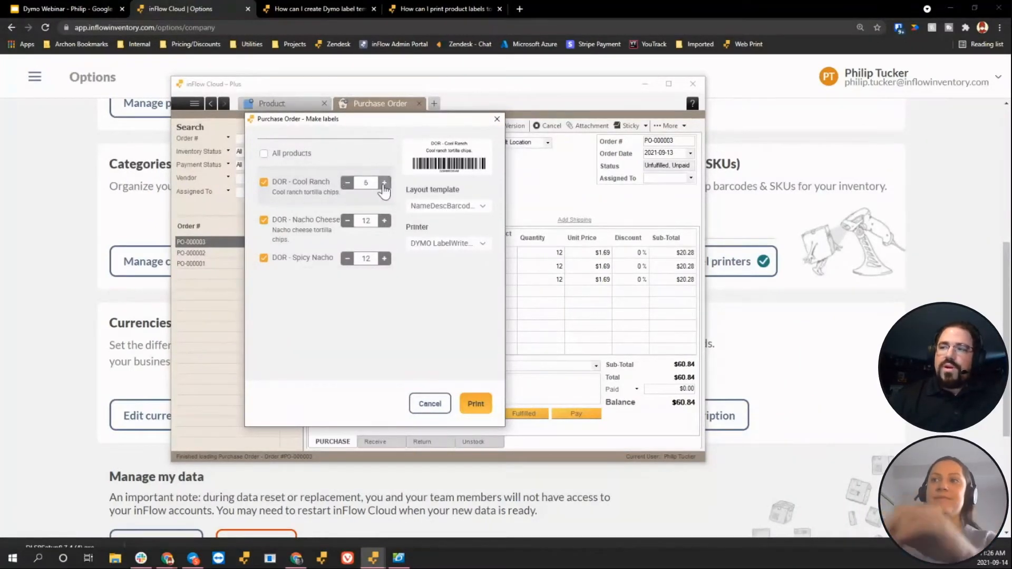
click(264, 182)
click(263, 220)
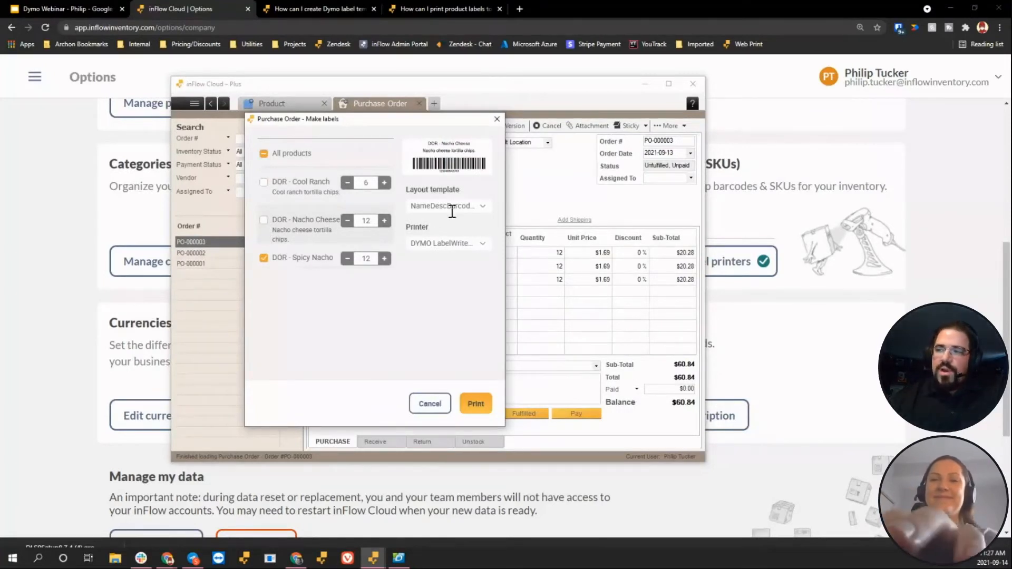
Step: Check the layout templates offered for the purchase order labels, and cancel the labels without printing
click(452, 212)
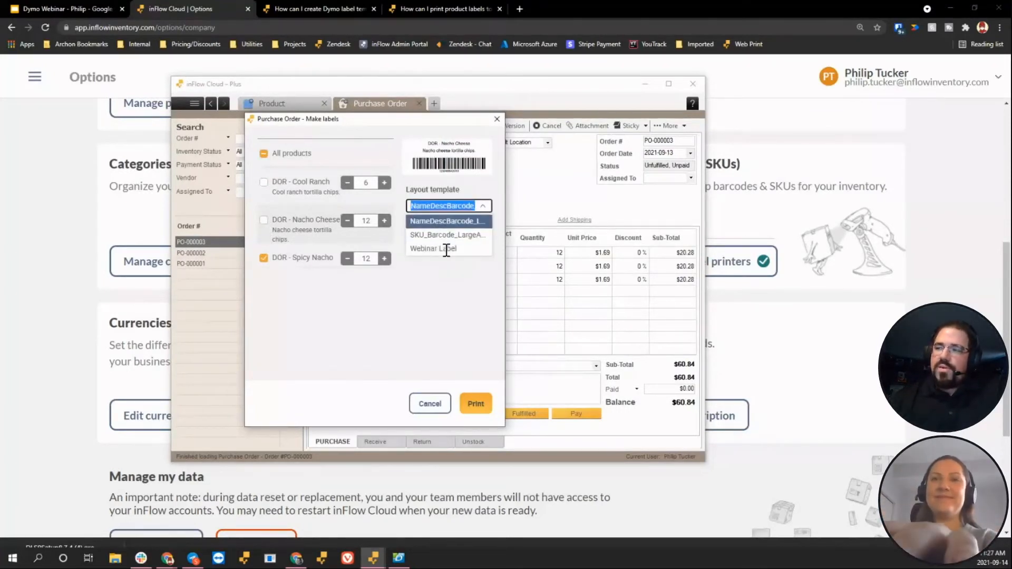
click(437, 278)
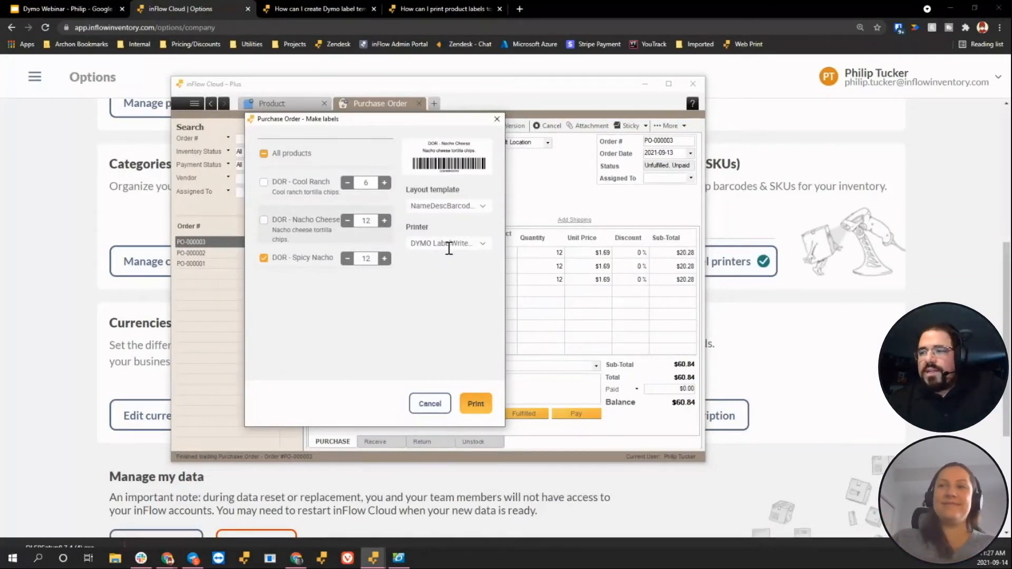
click(427, 407)
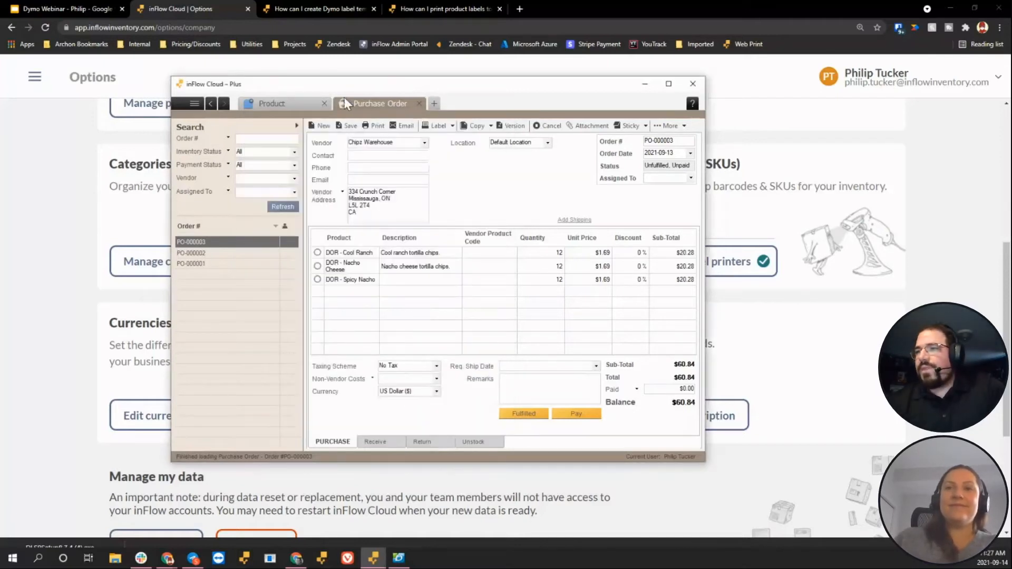
Step: Open the current stock list and start making labels for the products it contains
click(194, 103)
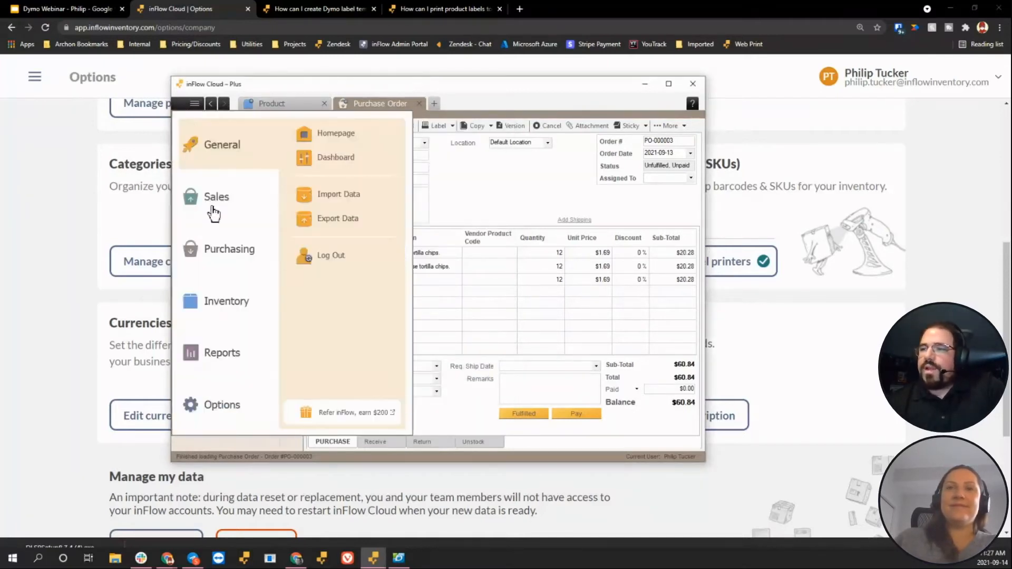
mouse_move(207, 301)
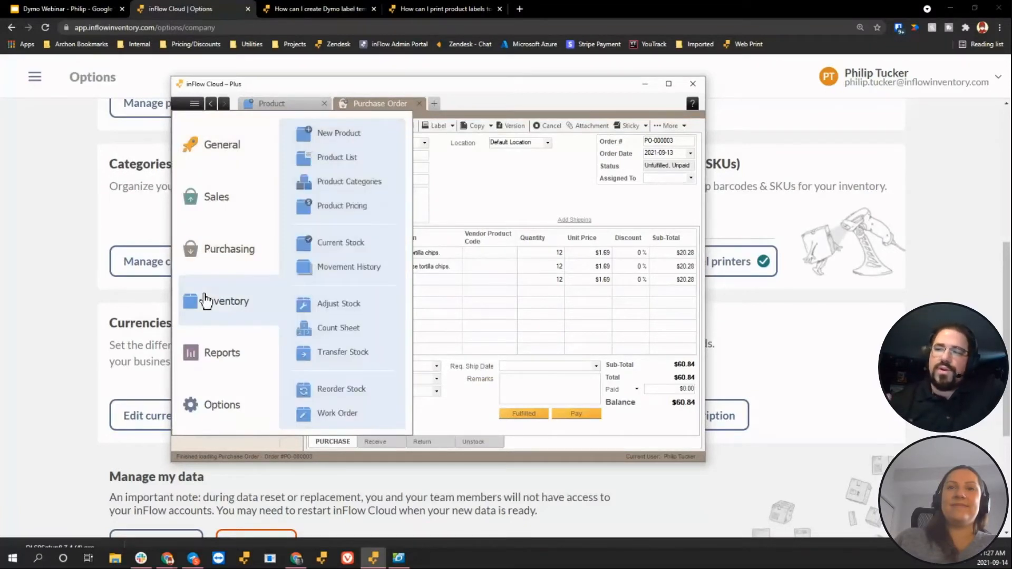
click(330, 245)
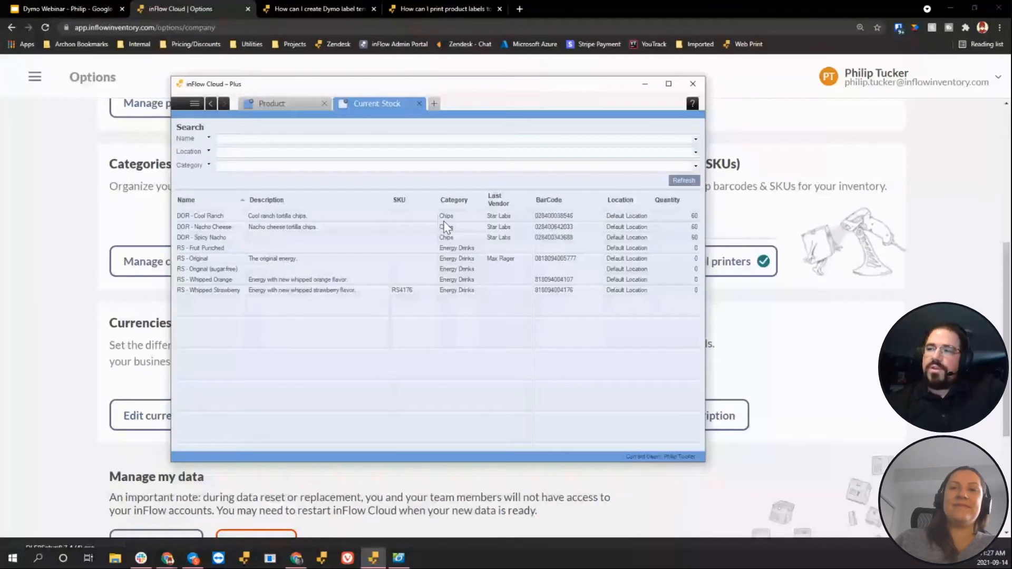
right_click(322, 199)
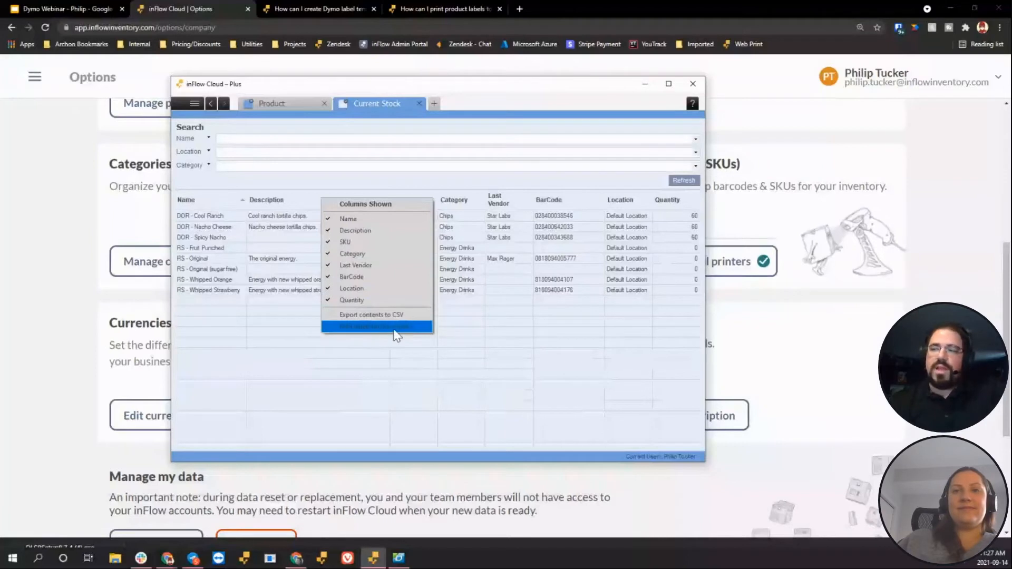
click(376, 327)
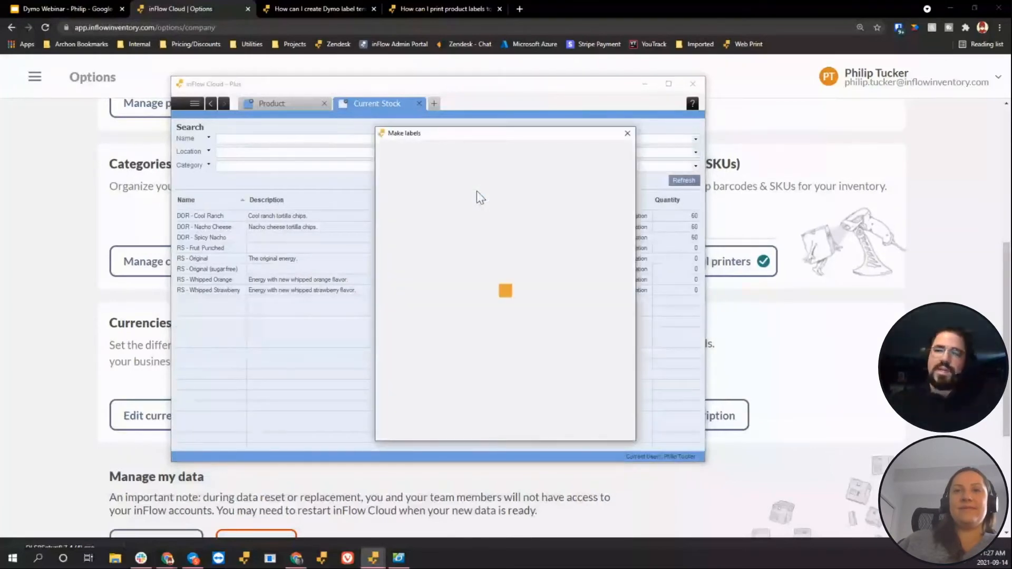
drag(455, 133, 429, 128)
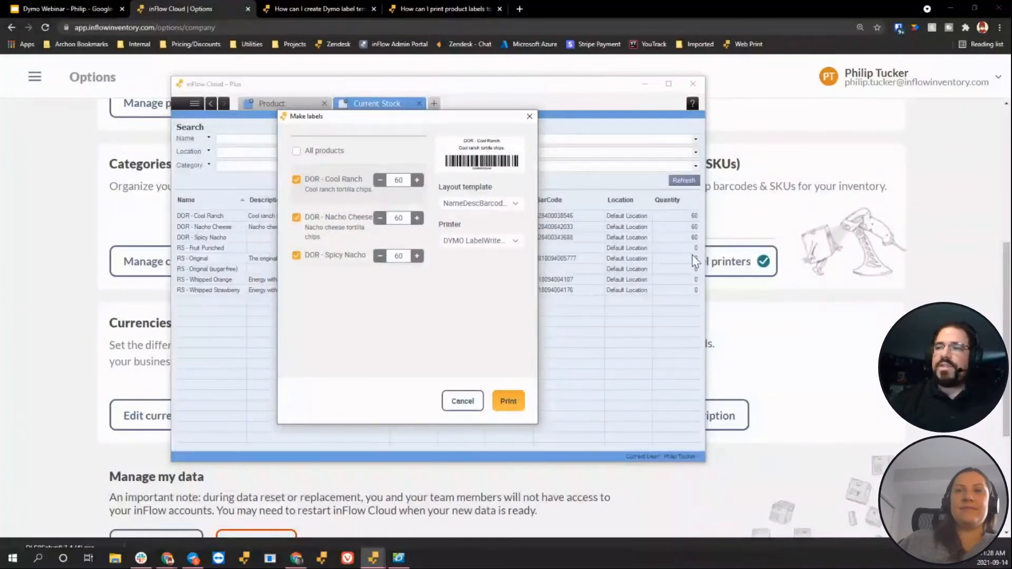
Step: Exclude DOR - Cool Ranch from the stock labels and set the DOR - Nacho Cheese label quantity to 6
click(296, 179)
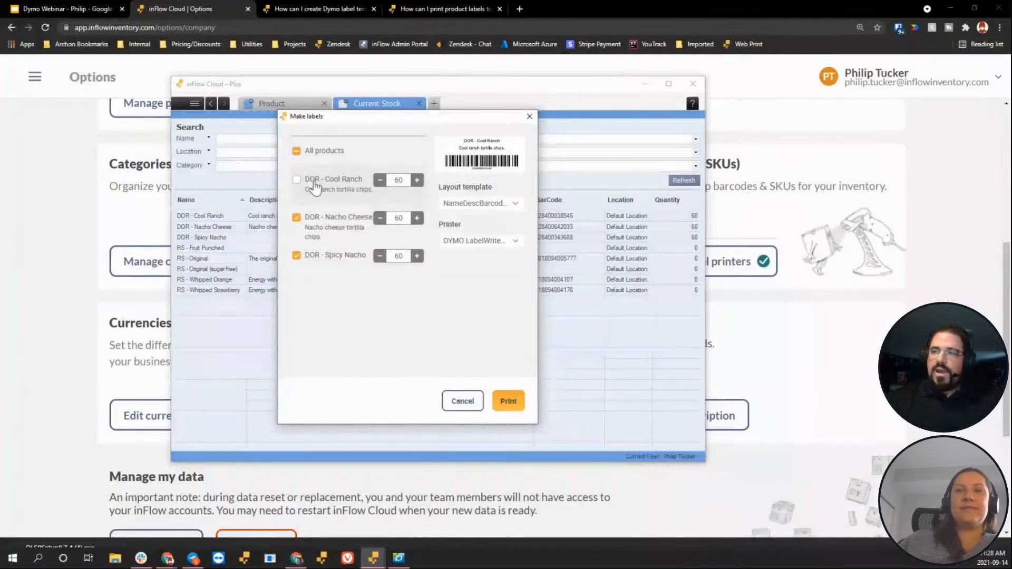
click(380, 218)
click(380, 218)
click(379, 218)
click(380, 218)
click(404, 219)
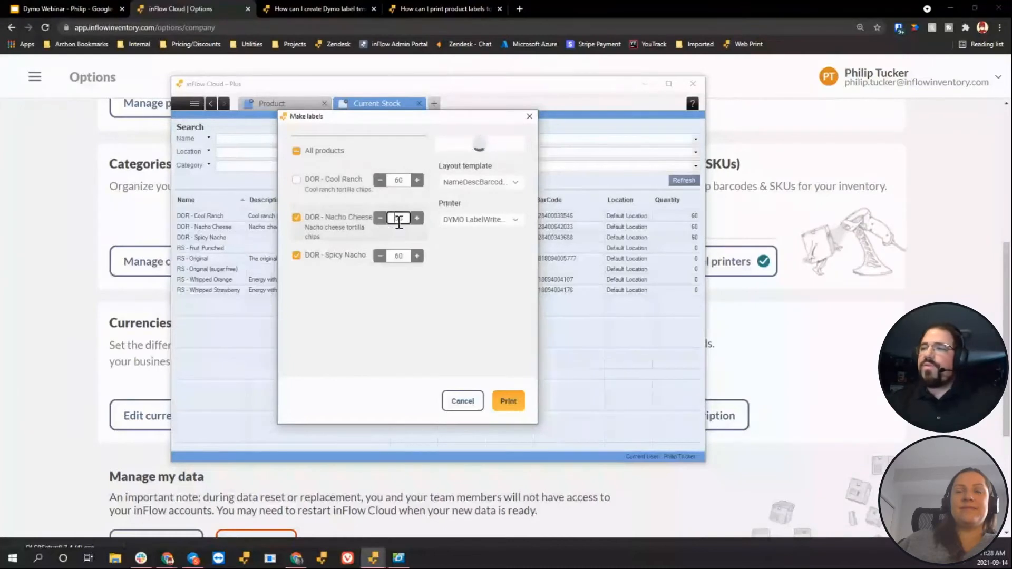
key(BackSpace)
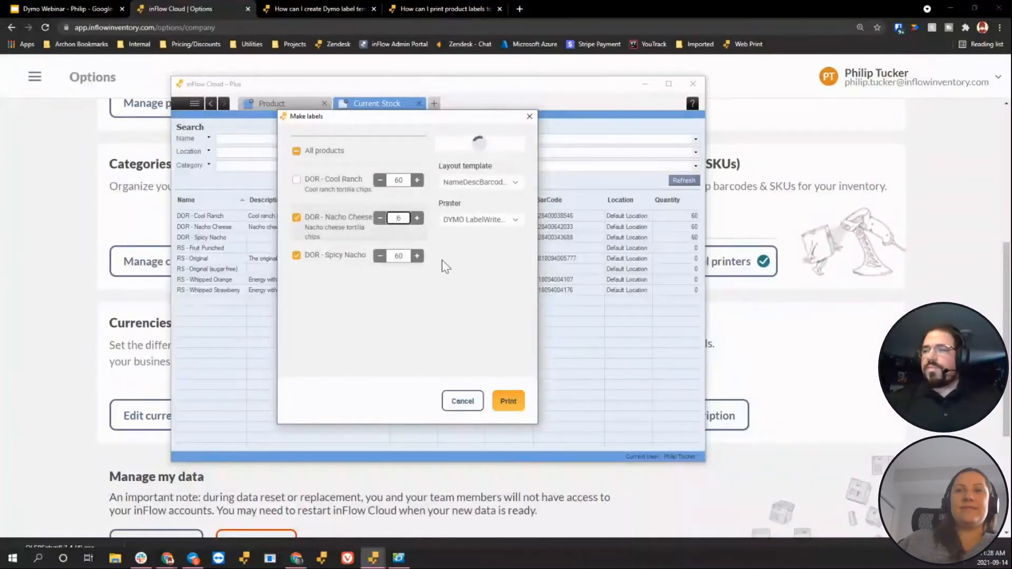
click(449, 293)
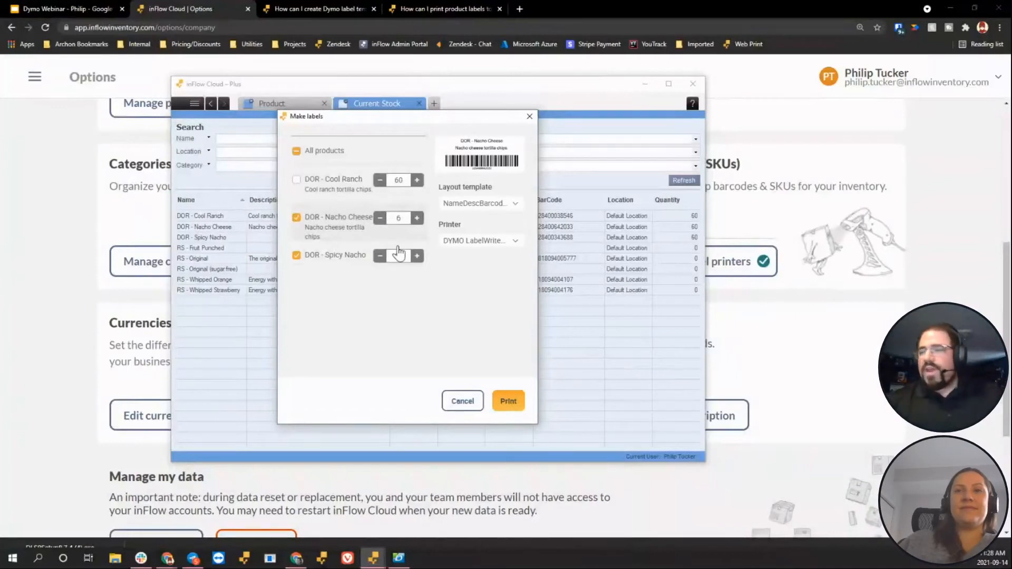
Step: Cancel the stock labels without printing, and check the search fields offered for filtering the stock list
click(462, 401)
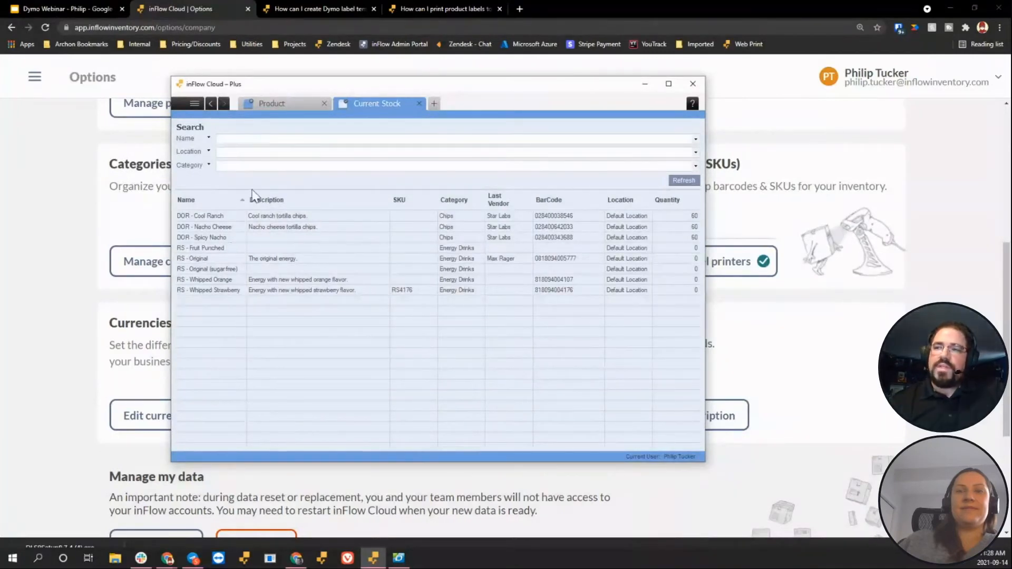
click(193, 168)
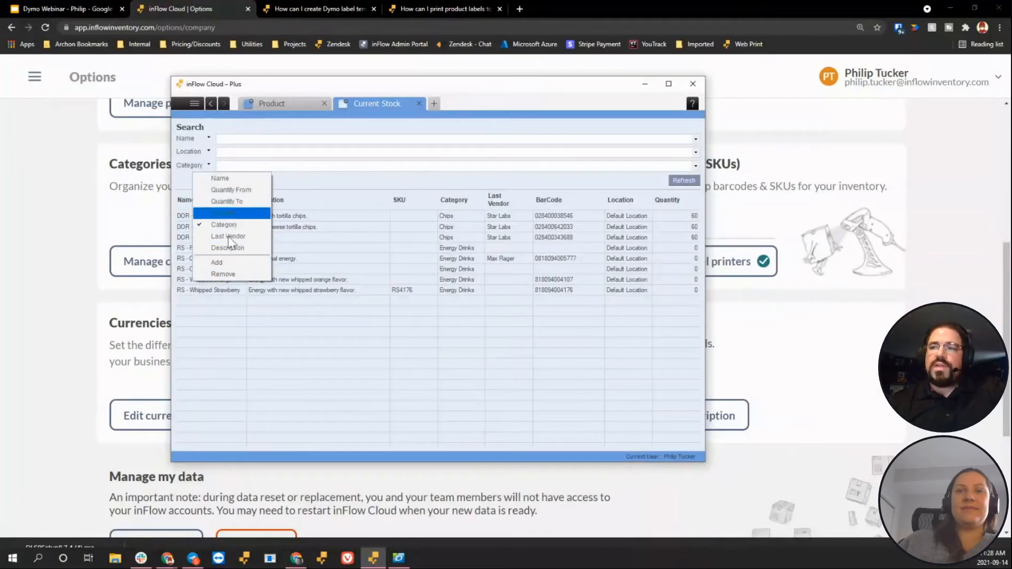
click(182, 176)
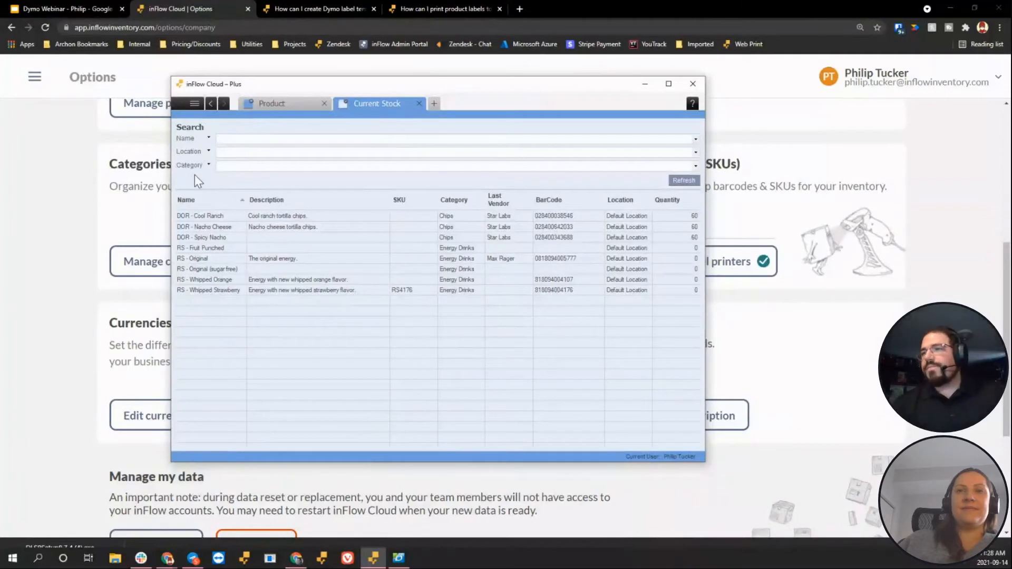
Step: Switch to inFlow Cloud in the web browser and open the product list
click(62, 194)
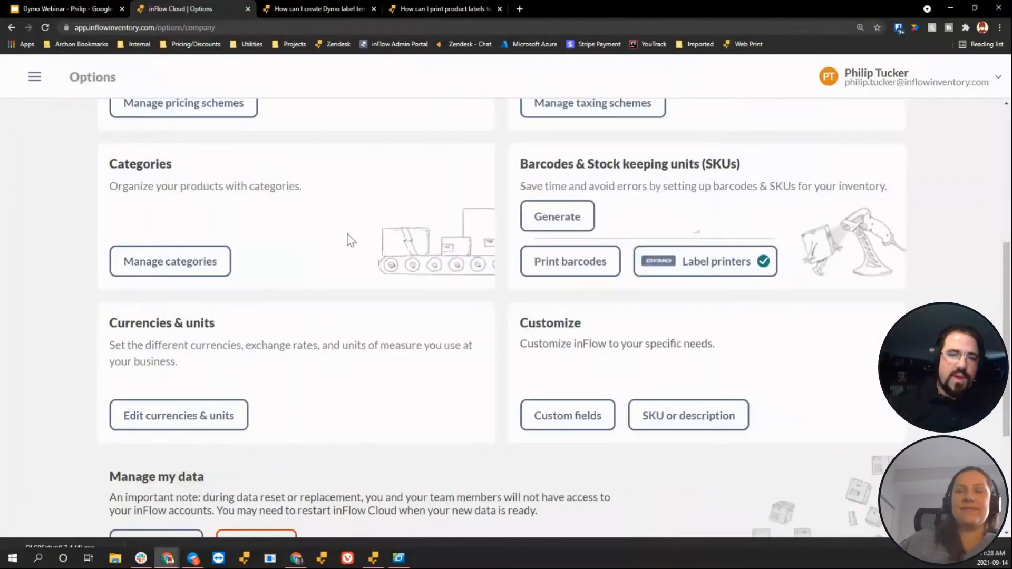
scroll(399, 226, up, 5)
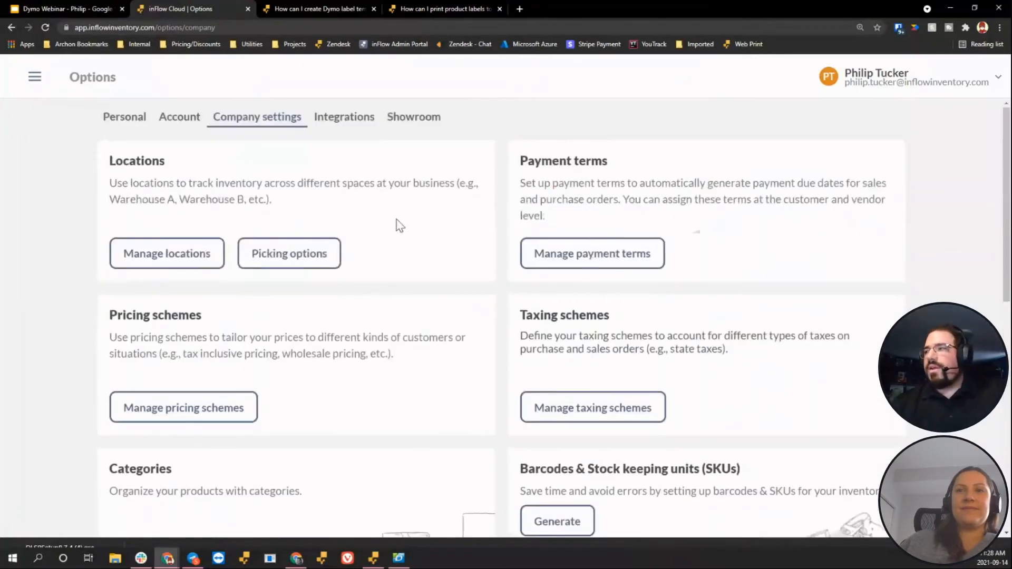
click(34, 78)
scroll(124, 237, up, 10)
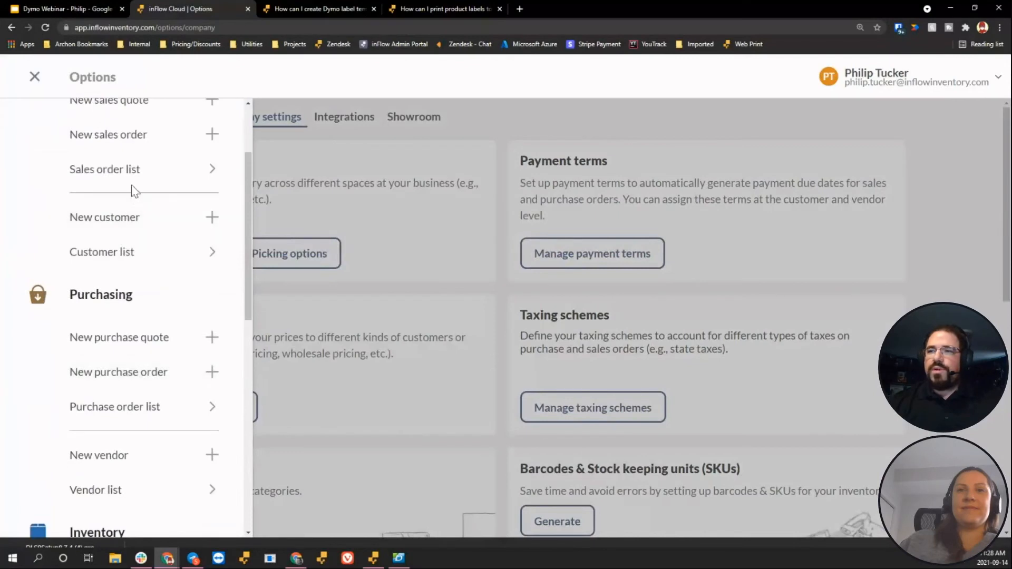
scroll(131, 191, up, 2)
scroll(130, 206, down, 5)
scroll(158, 295, down, 2)
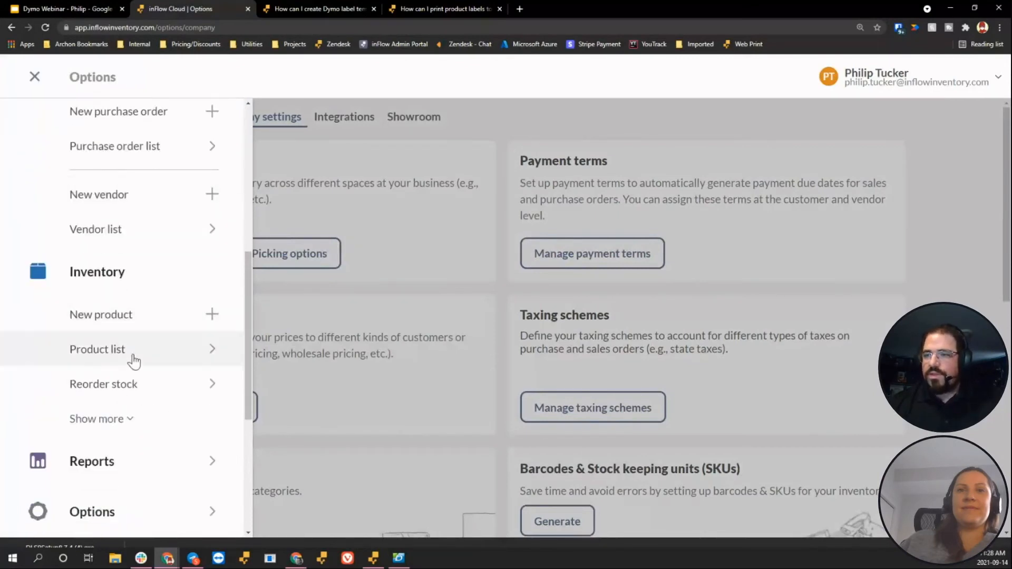
click(162, 346)
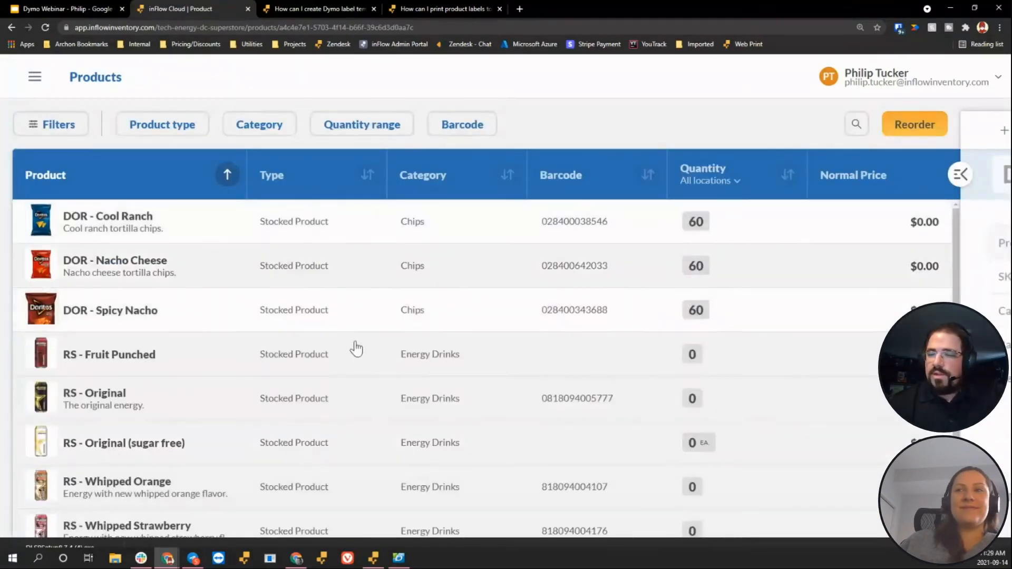
Step: Open barcode printing for the RS - Original product and choose the Webinar Label layout template
scroll(289, 319, down, 1)
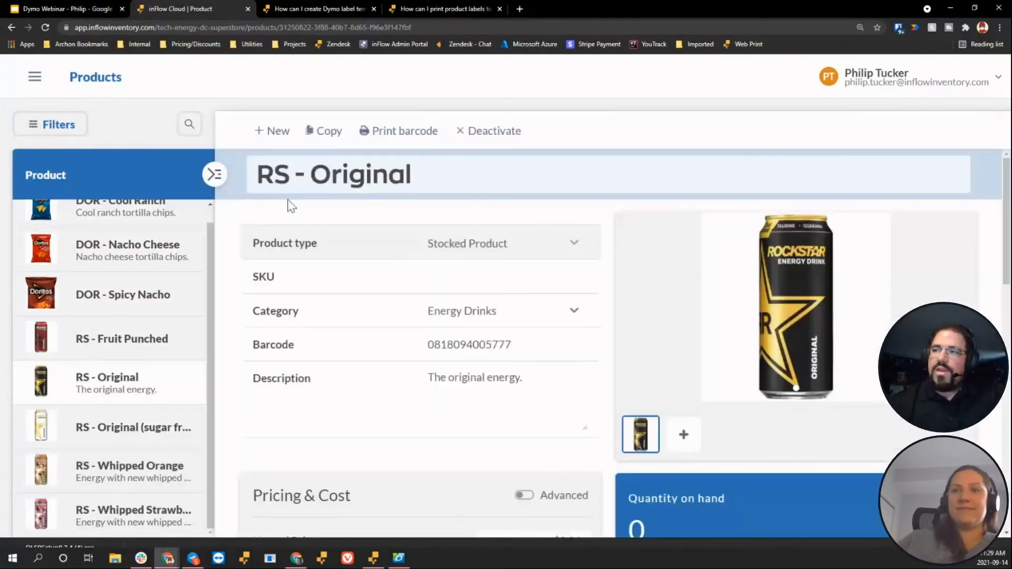
click(390, 133)
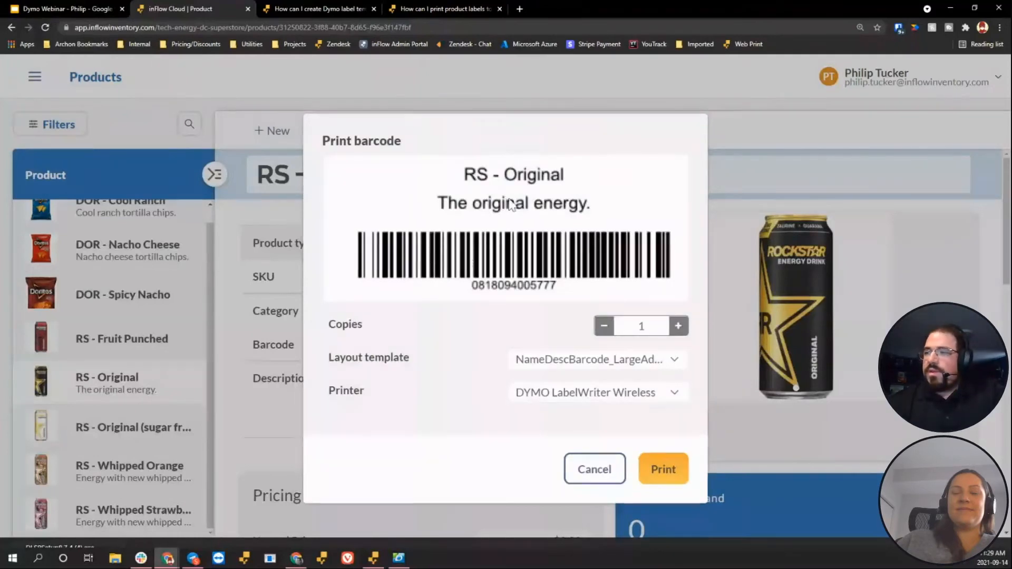
click(555, 364)
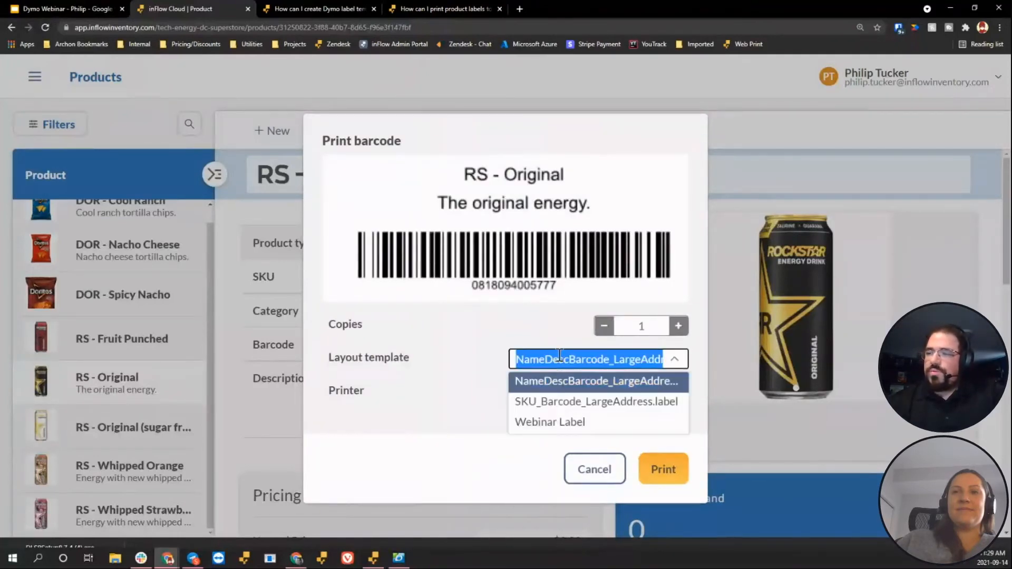
click(543, 423)
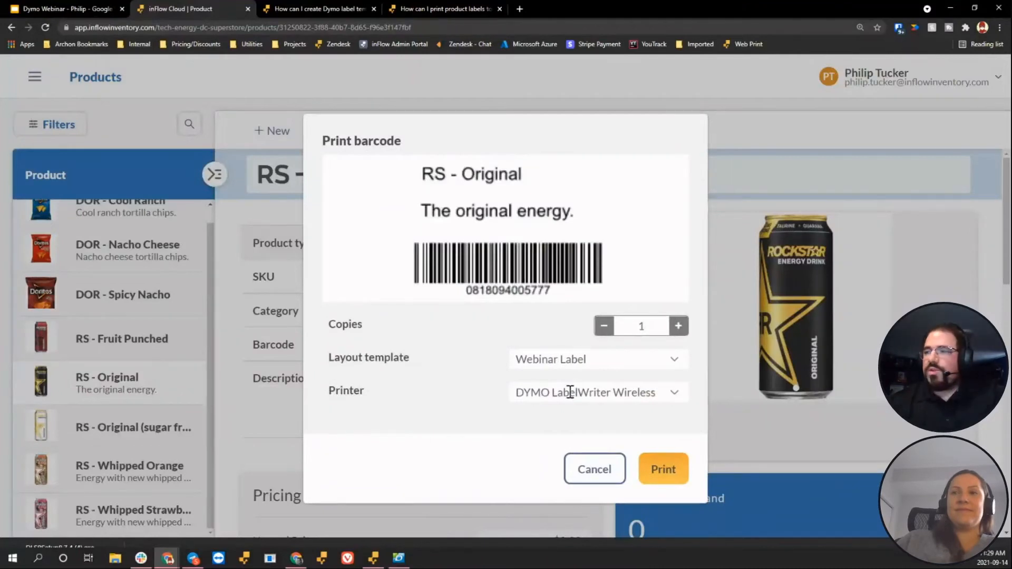
Step: Check the printer choice for the RS - Original barcode, and cancel the barcode without printing
click(564, 400)
click(438, 411)
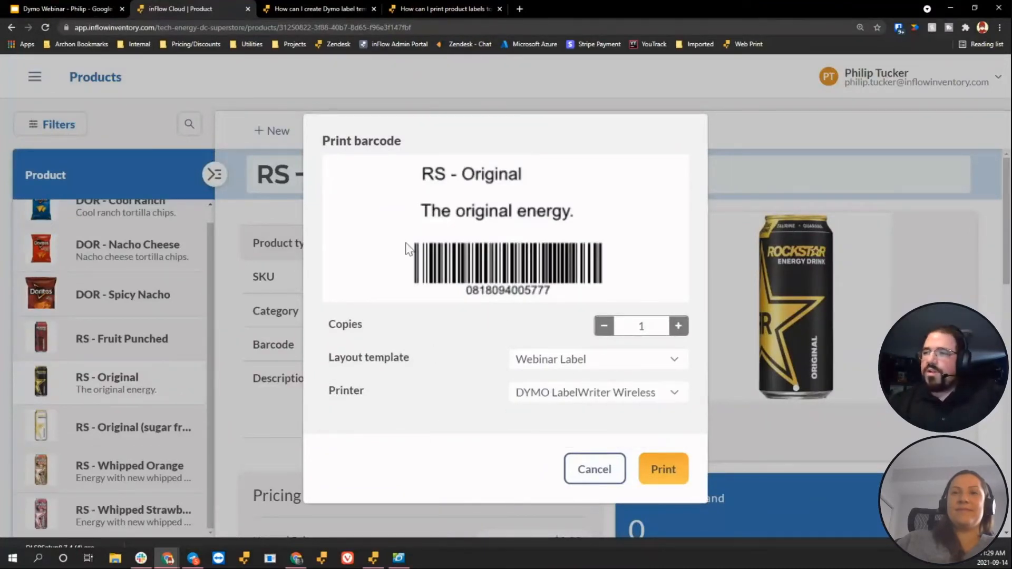
click(574, 473)
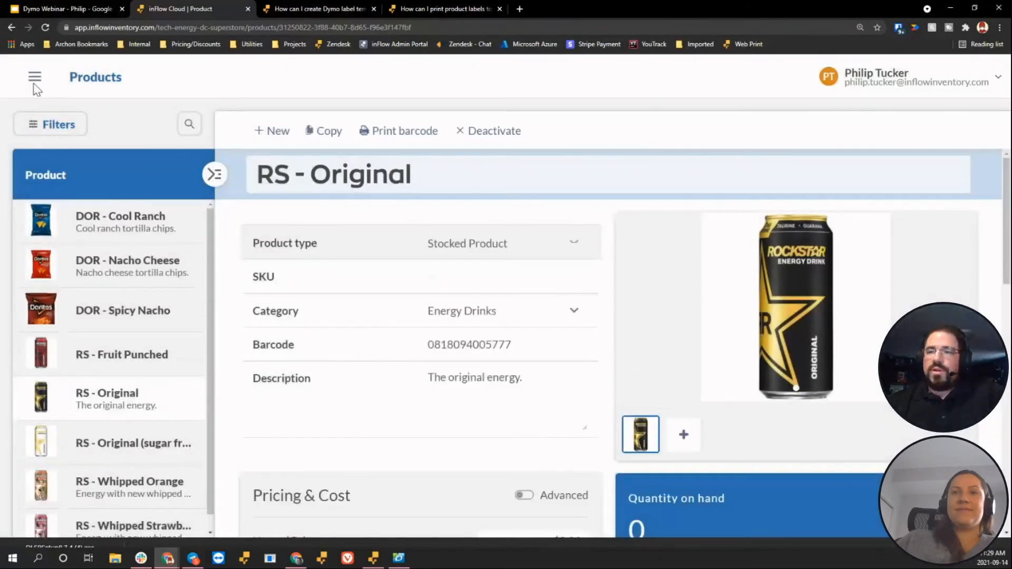
Step: Open the second purchase order in the purchase order list and start printing barcodes for its products
click(34, 80)
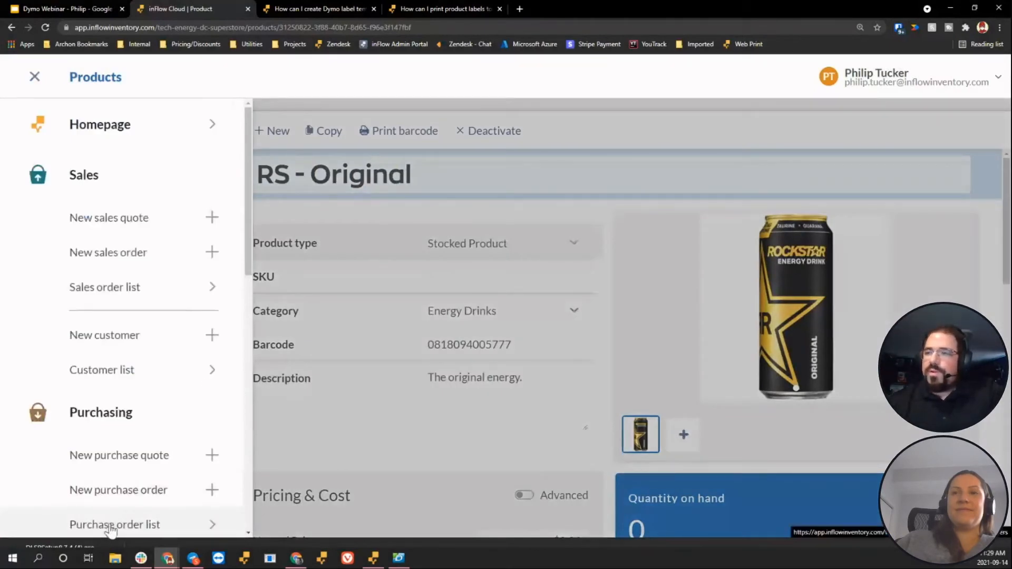
click(111, 526)
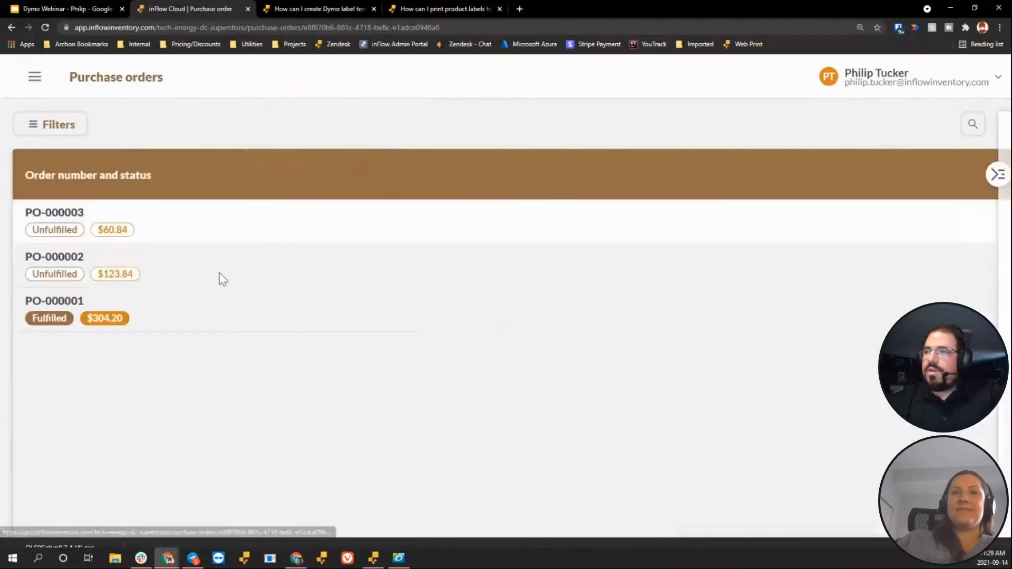
click(223, 278)
click(610, 134)
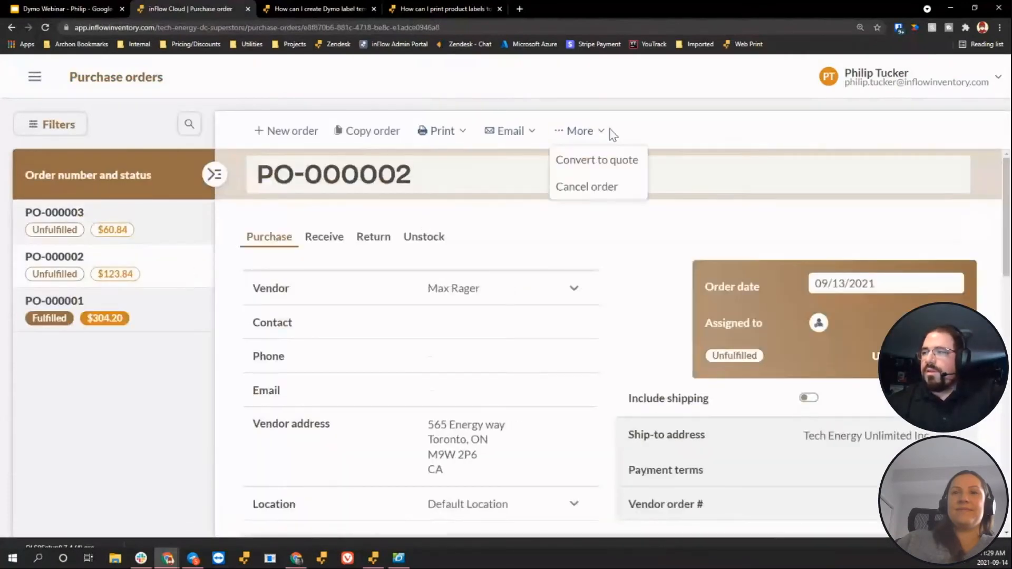
click(429, 133)
click(429, 130)
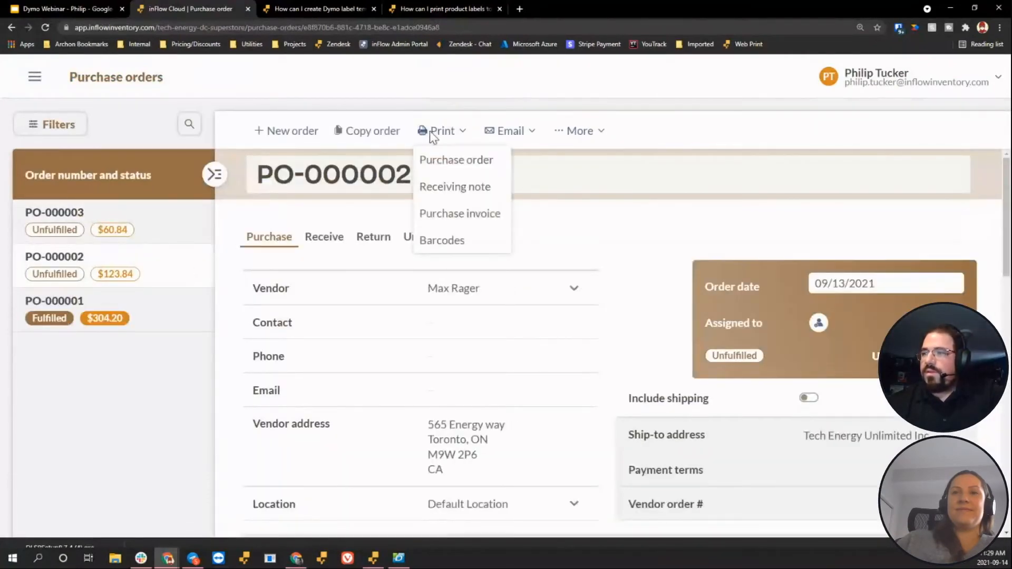
click(445, 242)
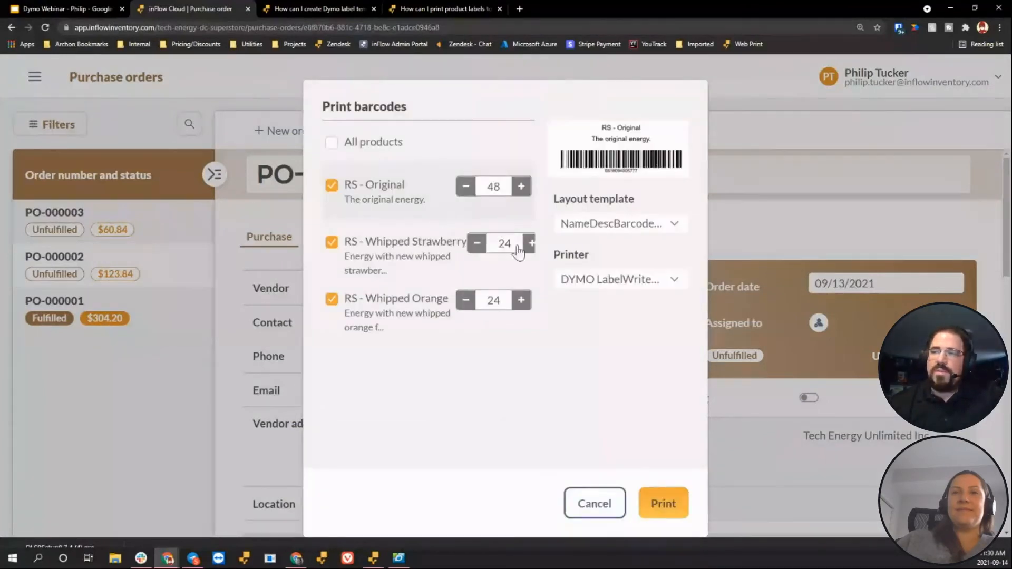
Step: Set the RS - Whipped Strawberry label quantity to 22, and cancel the purchase order's barcodes without printing
click(477, 244)
click(477, 244)
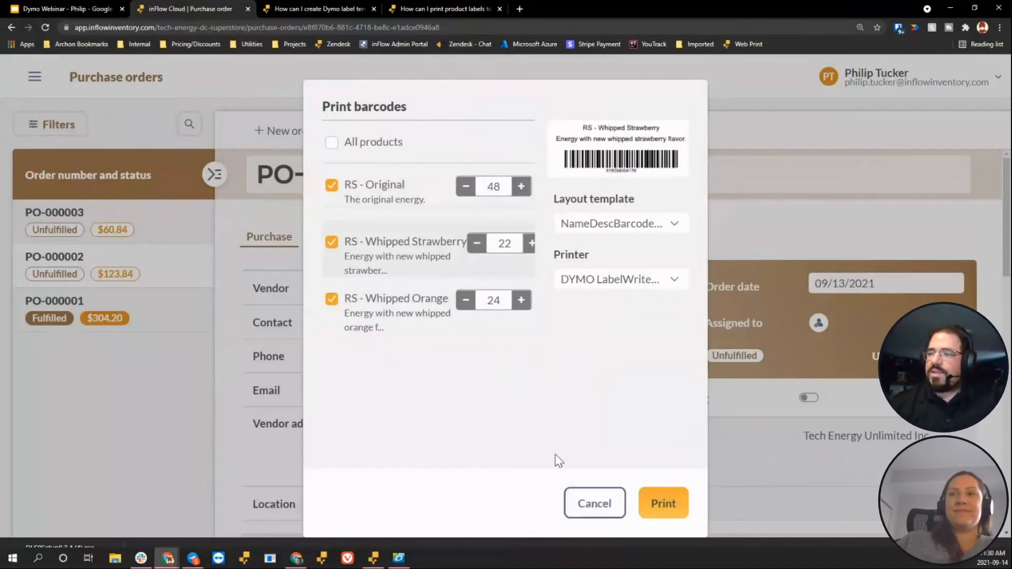
click(577, 501)
scroll(548, 311, down, 7)
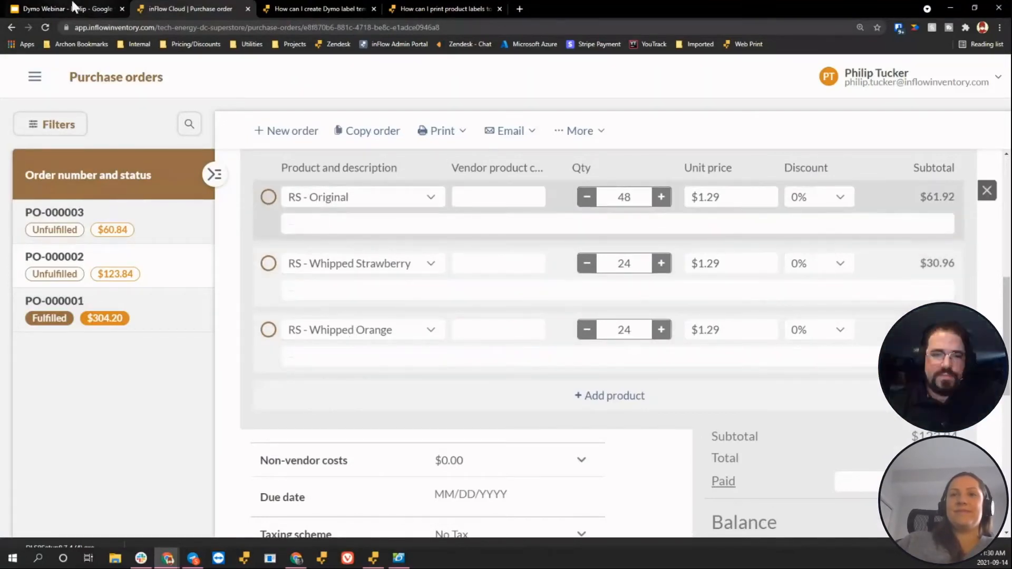
Step: Switch to the Google Slides presentation and advance to the "Any questions?" slide
click(97, 8)
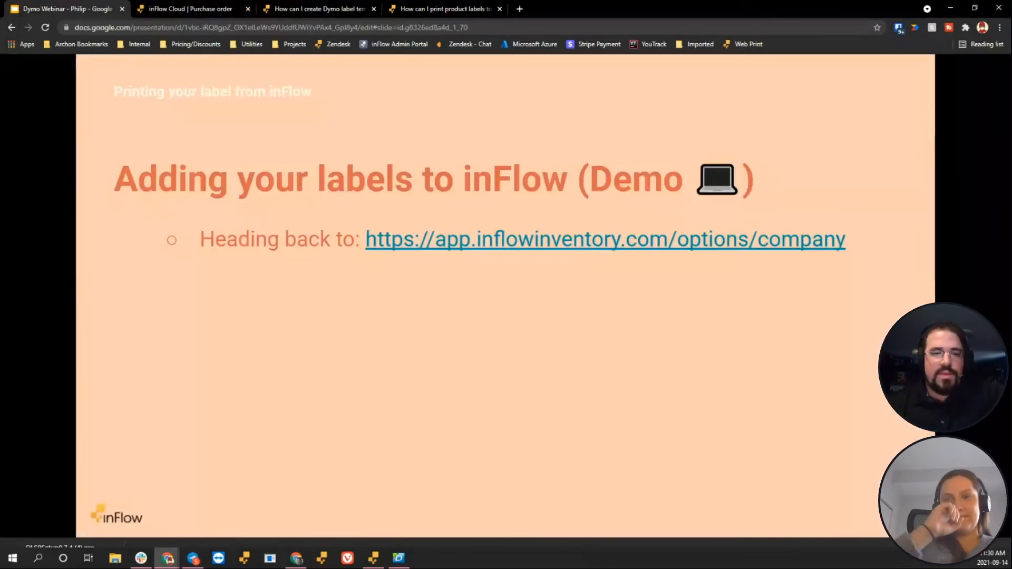
key(Right)
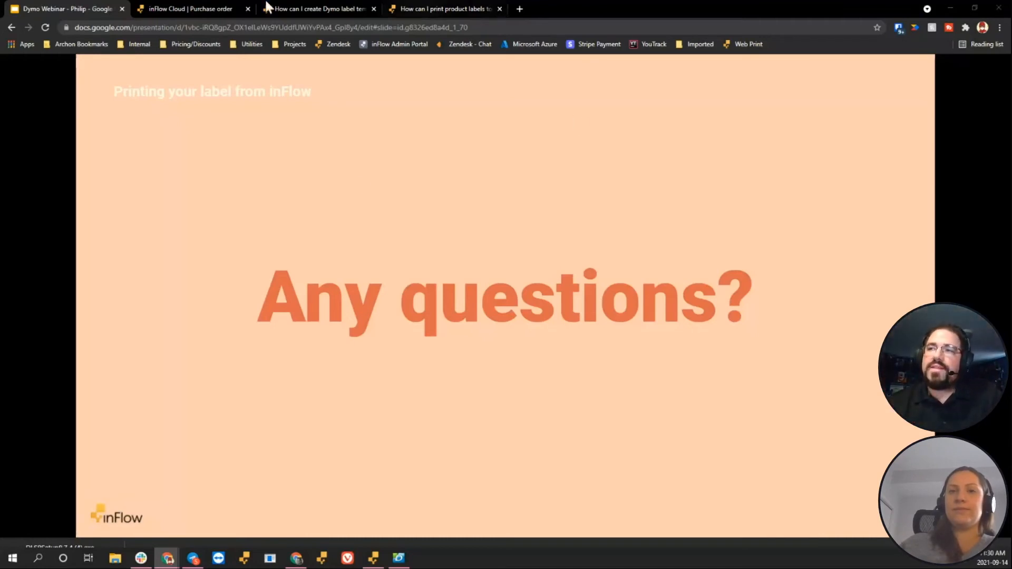
Step: Return to the purchase order in inFlow Cloud and examine its print options
click(206, 1)
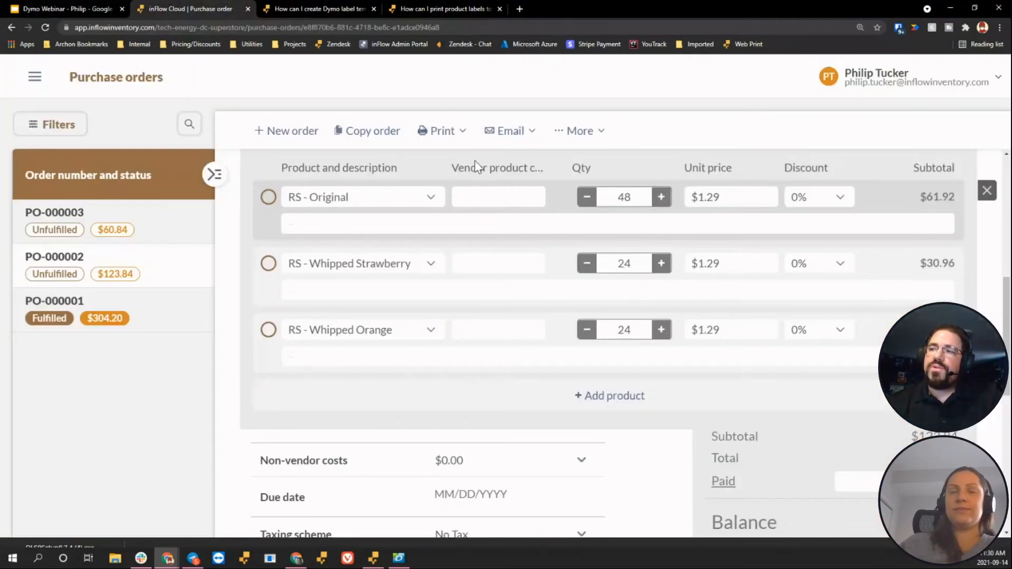
click(438, 130)
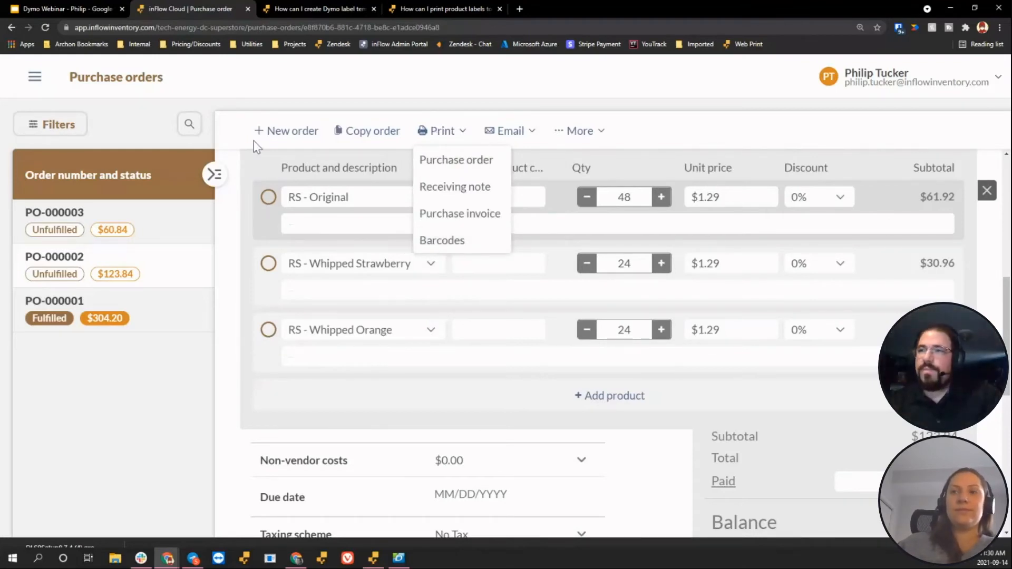
Step: Switch to the "Any questions?" slide in the Google Slides presentation
click(79, 8)
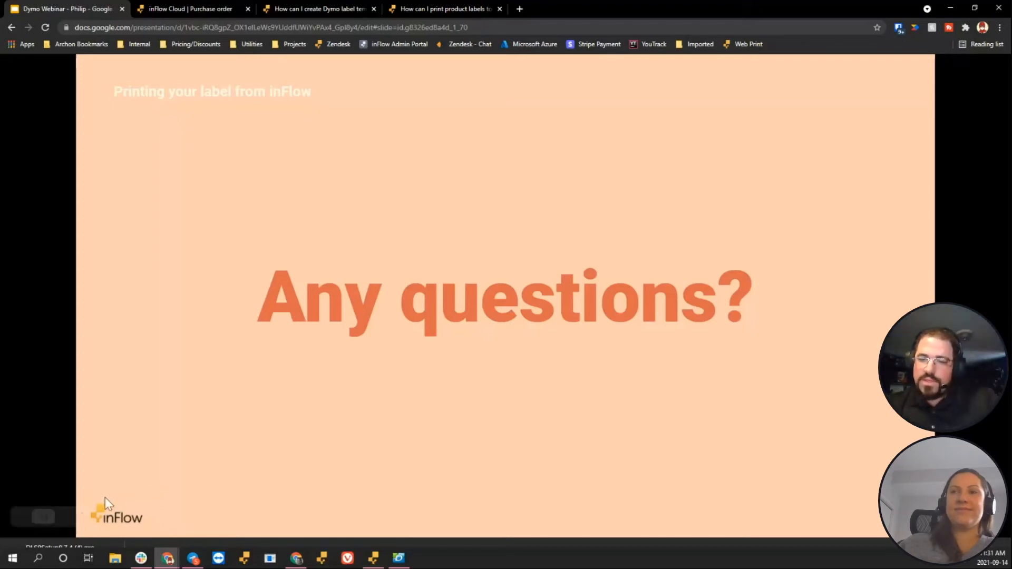
Step: Return to inFlow Cloud on the web and open the unfulfilled order in the sales order list
click(218, 8)
click(32, 77)
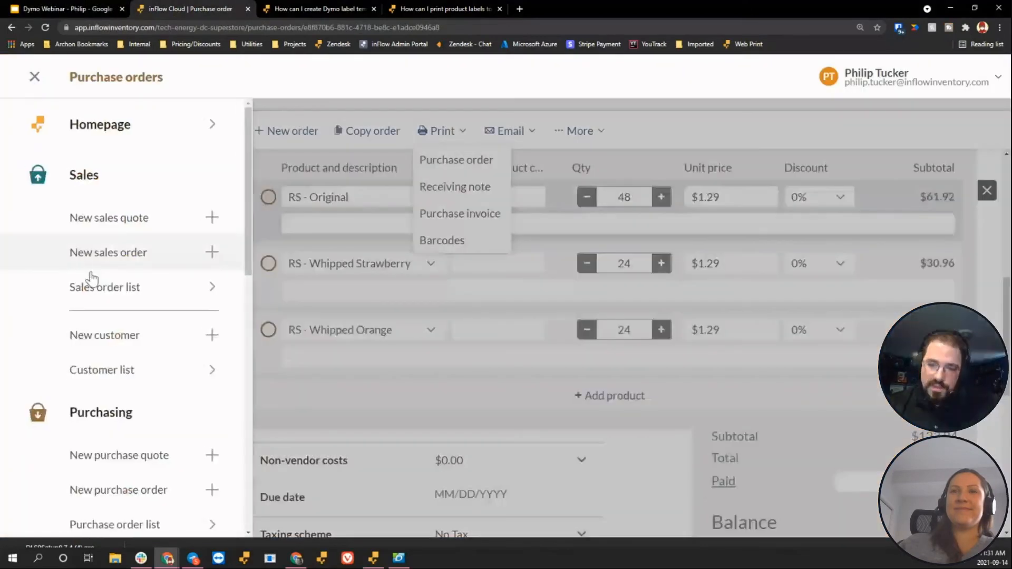
click(92, 279)
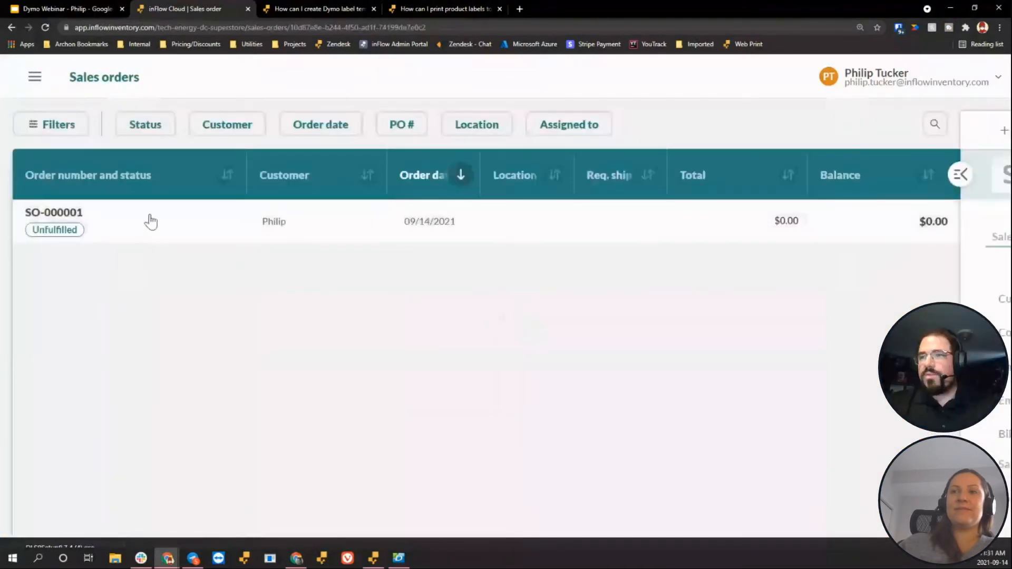
click(151, 221)
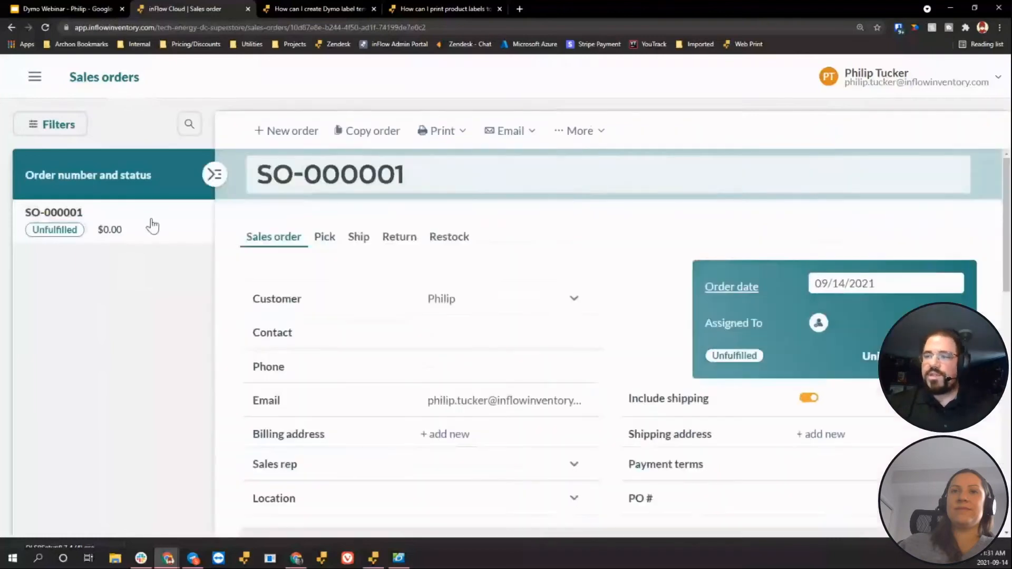
Step: Examine the sales order's product line and its available print options
click(423, 131)
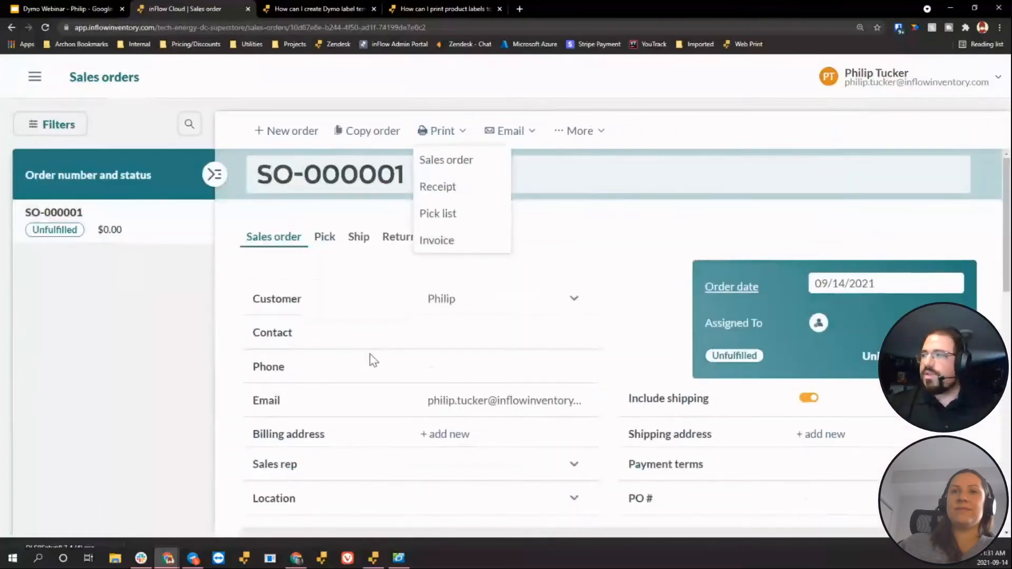
drag(1007, 229, 1007, 408)
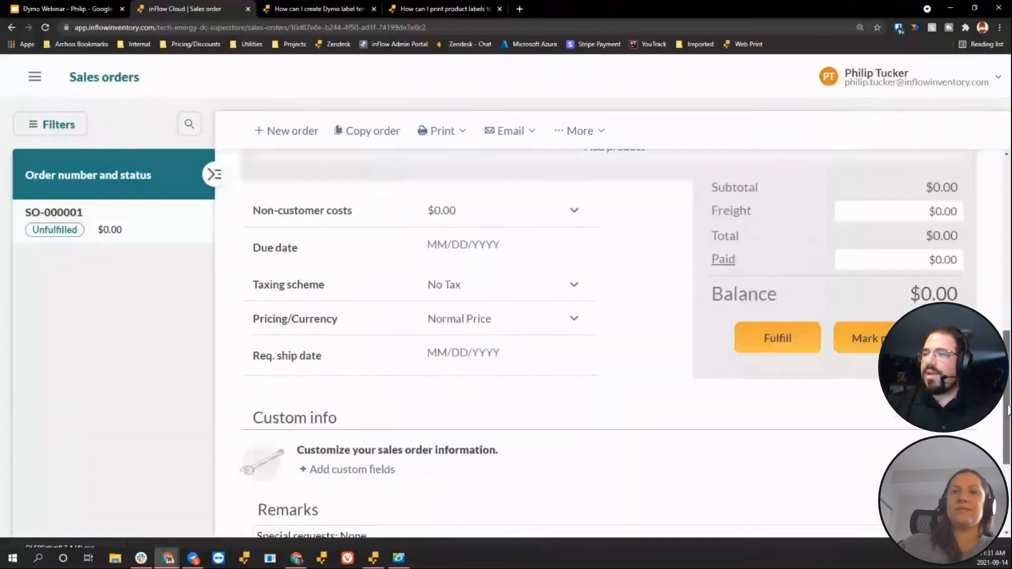
scroll(368, 287, up, 4)
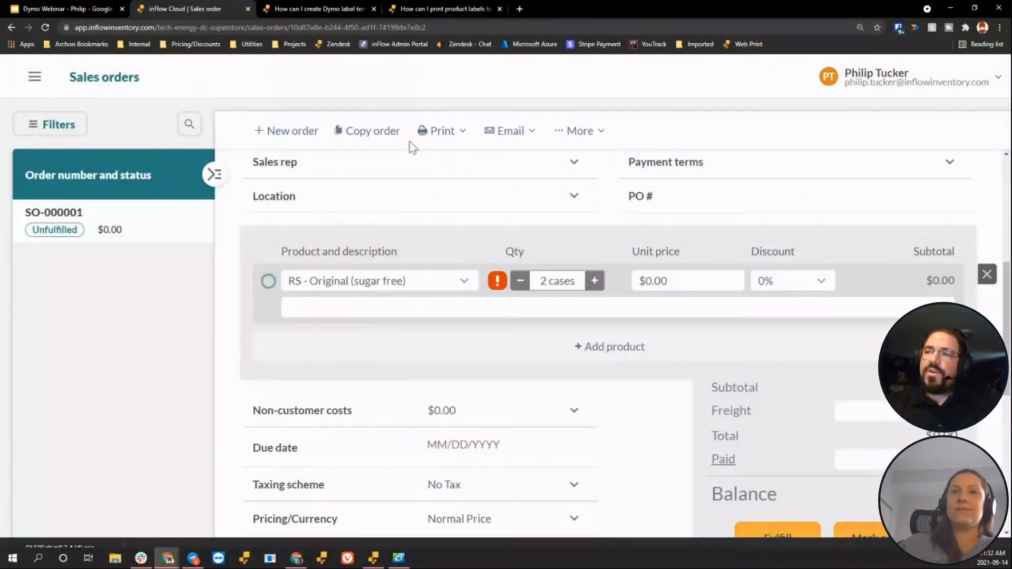
click(423, 131)
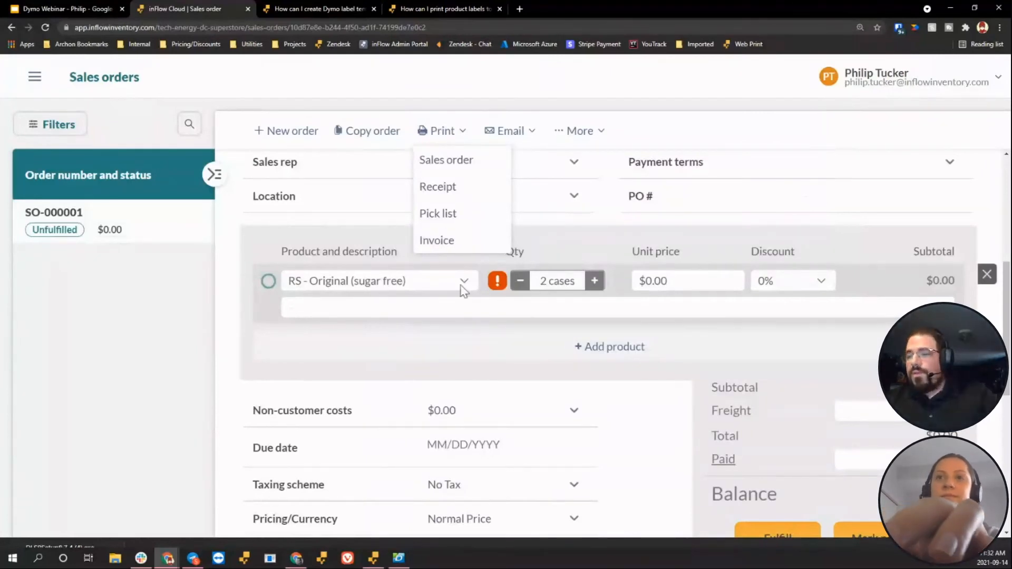
Step: Switch to the inFlow Cloud desktop app and open the work order window
click(373, 557)
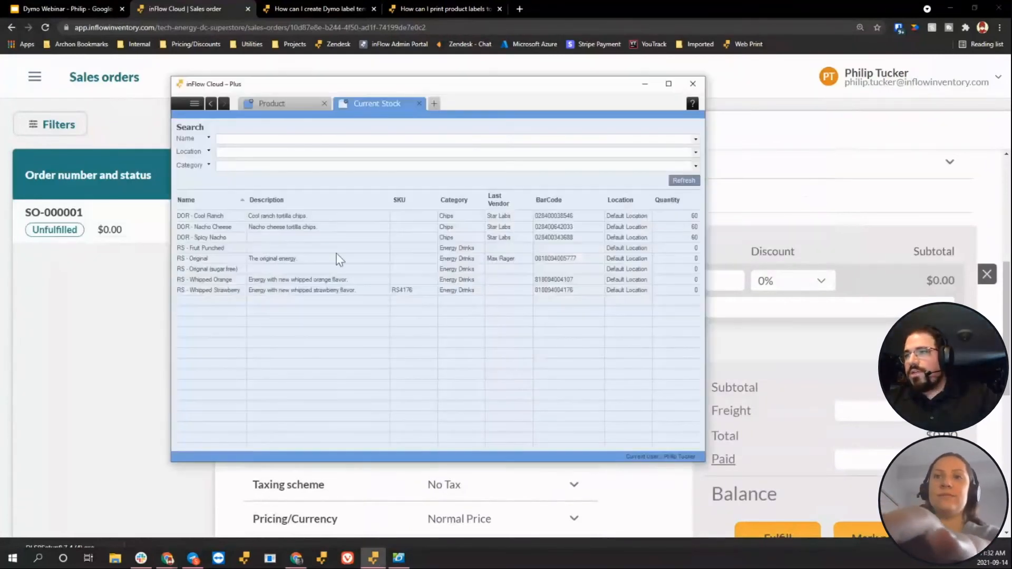
click(193, 103)
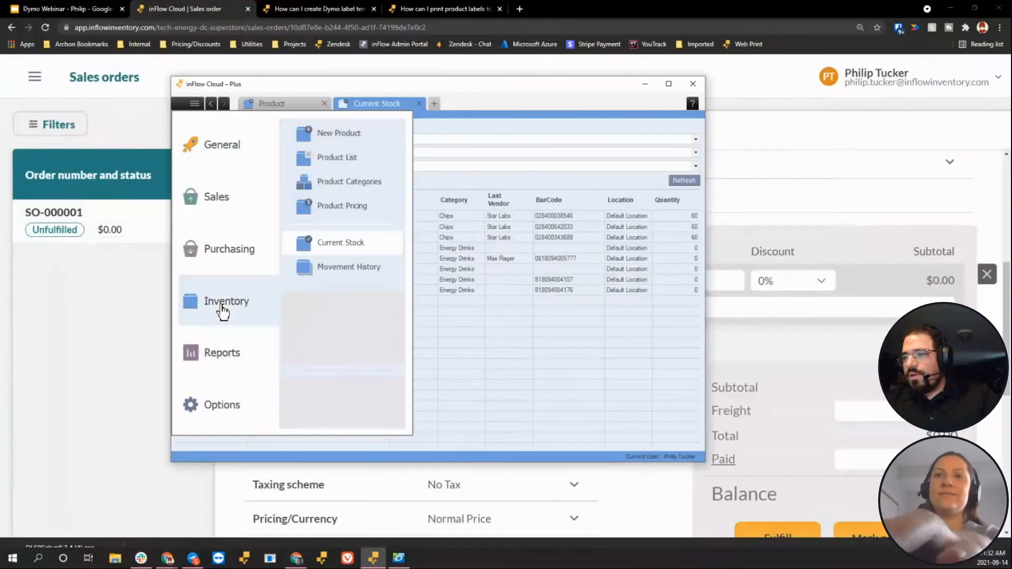
click(341, 414)
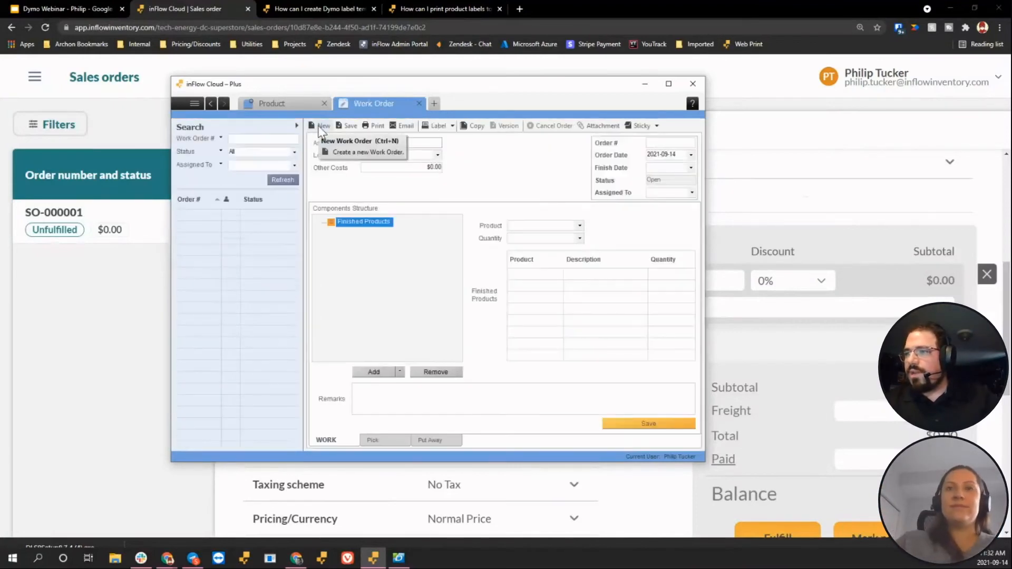
Step: Examine the label options available for a work order
right_click(351, 221)
click(452, 125)
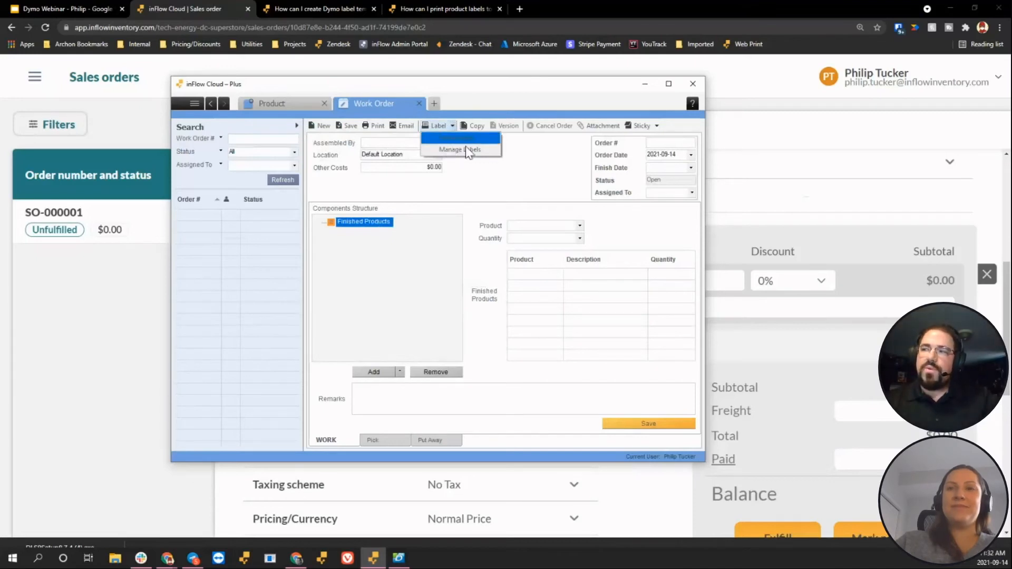
click(461, 159)
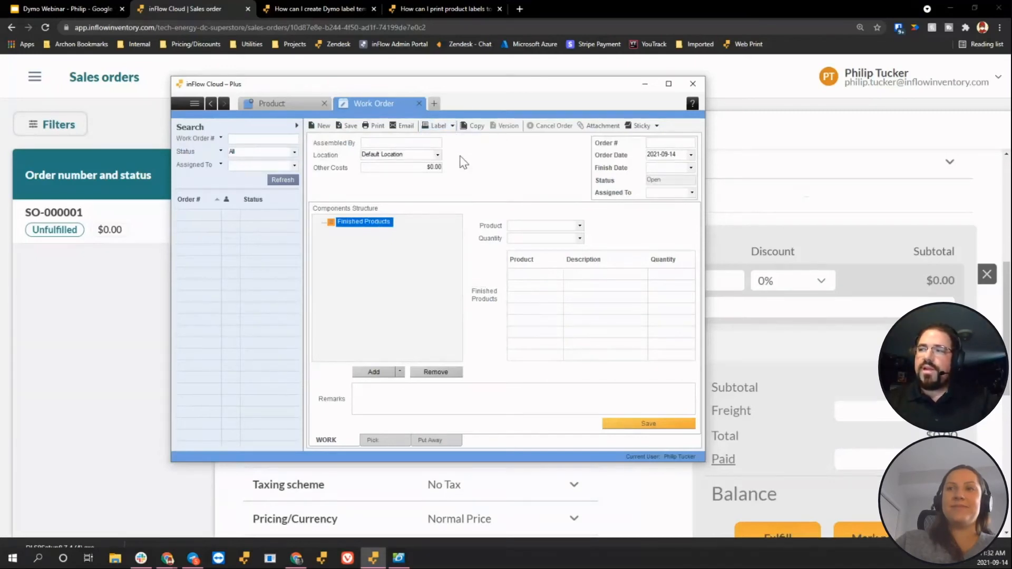
click(453, 126)
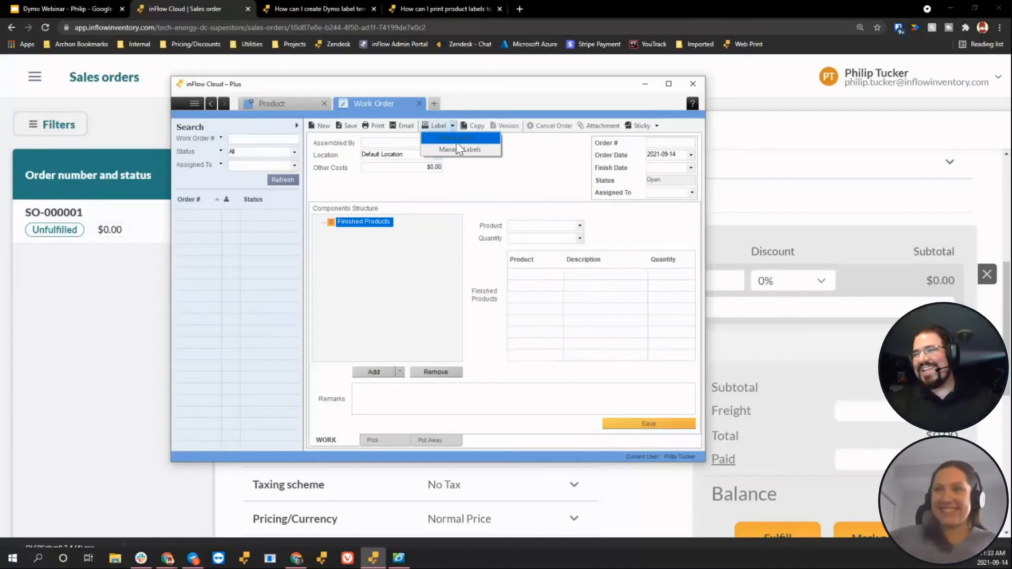
click(457, 90)
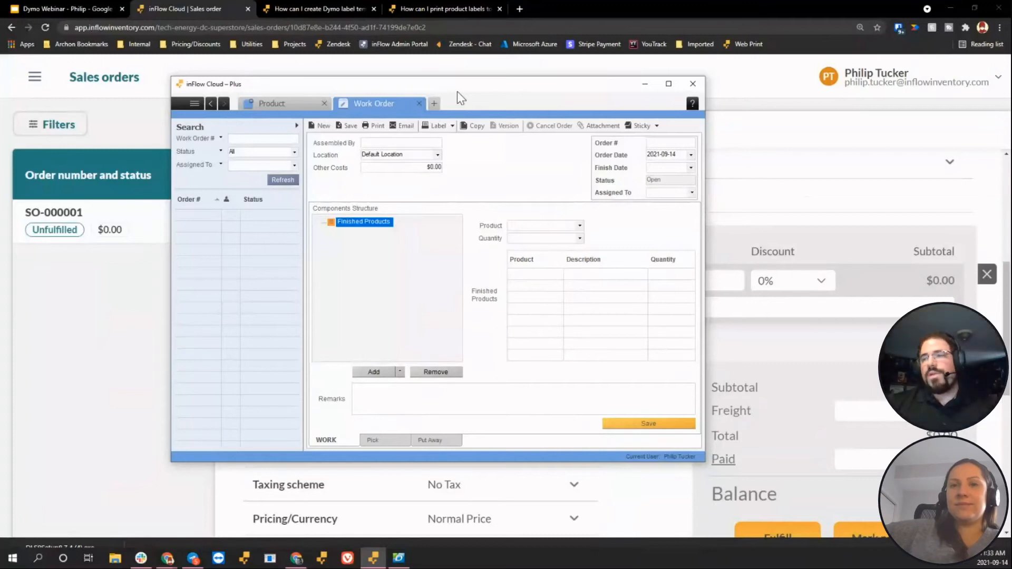
Step: Switch to DYMO Label, open the label barcode's properties and examine the available barcode types
click(399, 558)
click(314, 164)
double_click(314, 164)
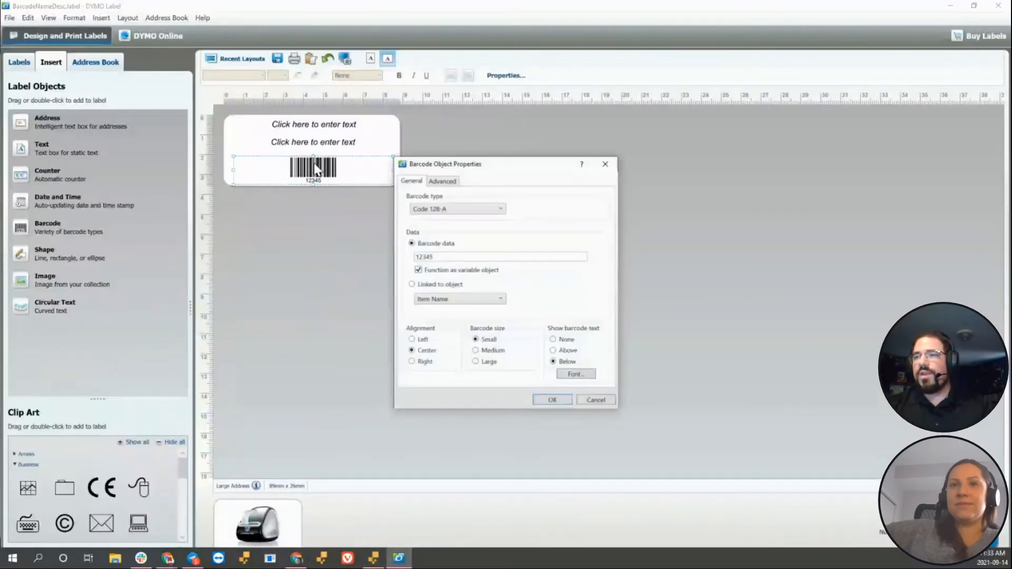
click(468, 210)
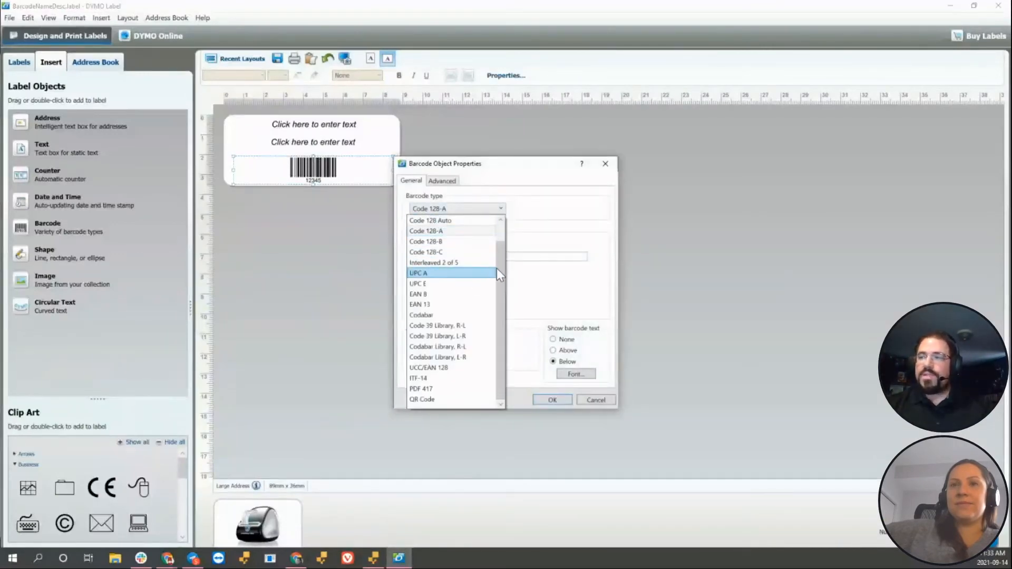
drag(498, 268, 500, 223)
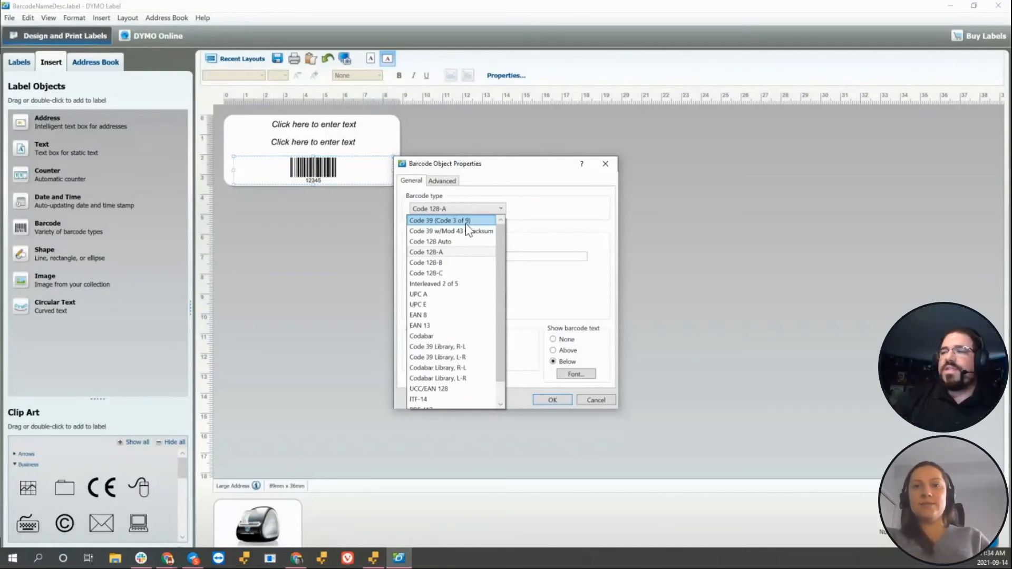
click(496, 165)
drag(496, 165, 594, 165)
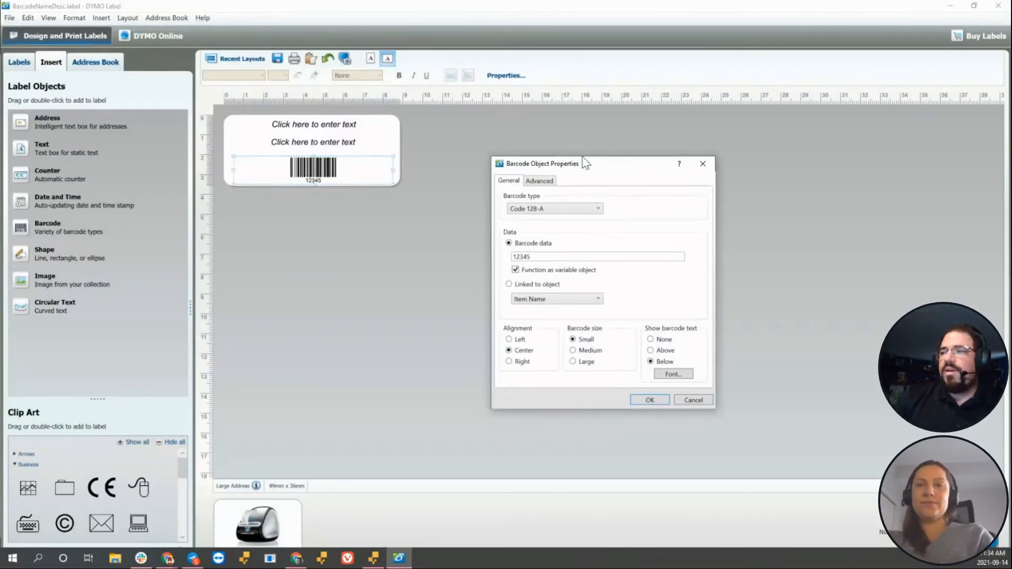
drag(549, 259, 489, 262)
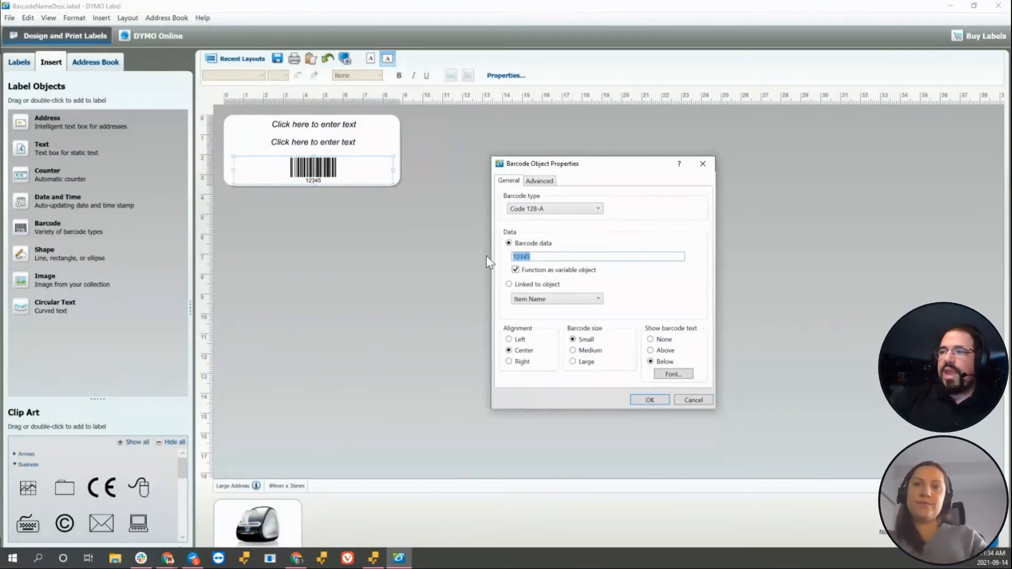
drag(530, 163, 449, 137)
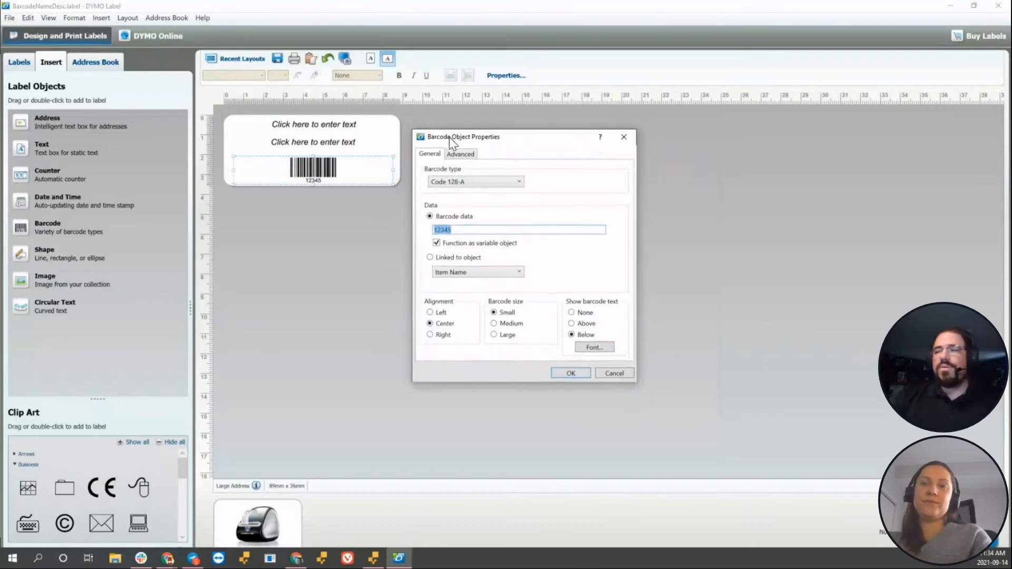
click(466, 231)
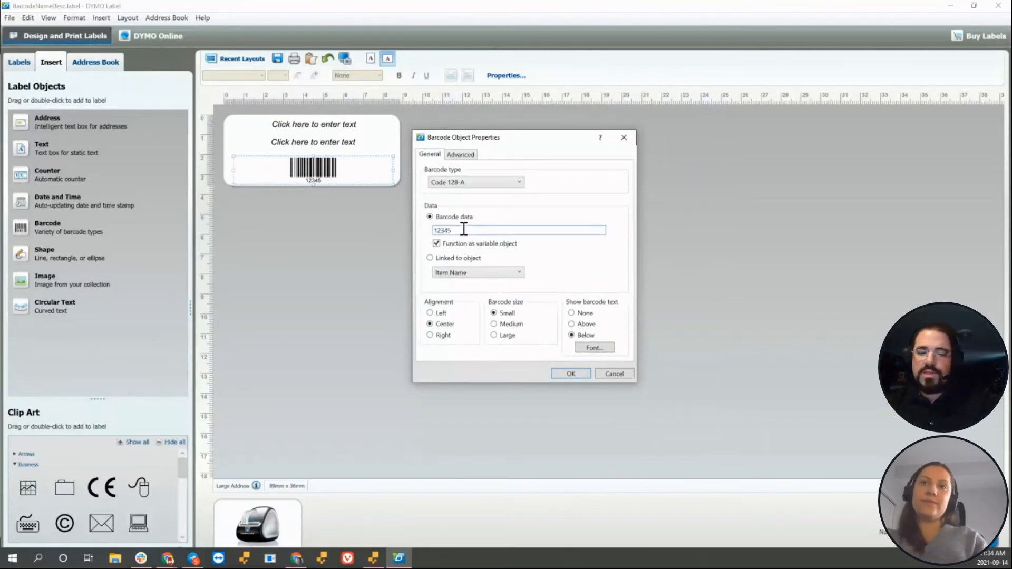
text(6789101112)
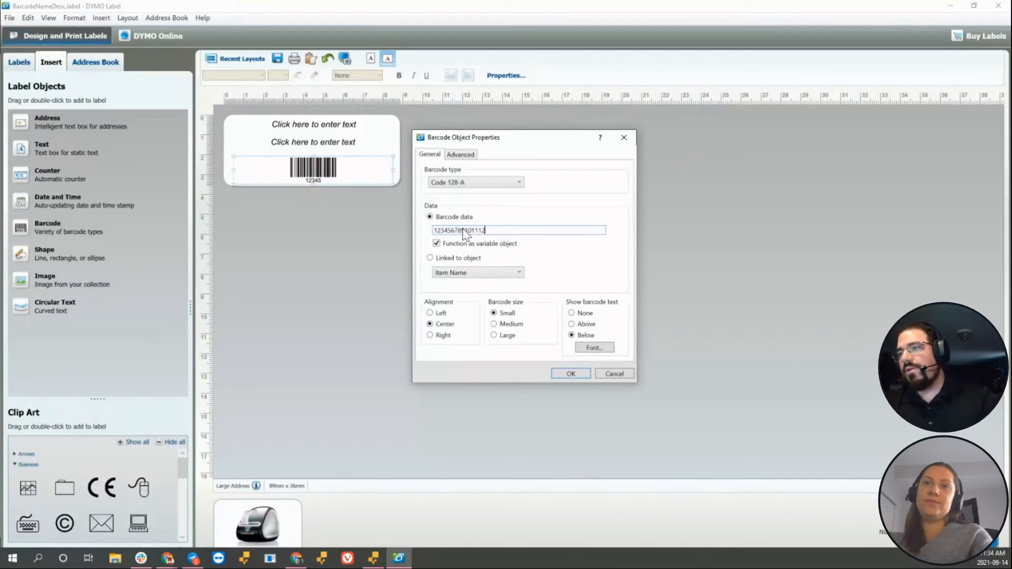
click(574, 372)
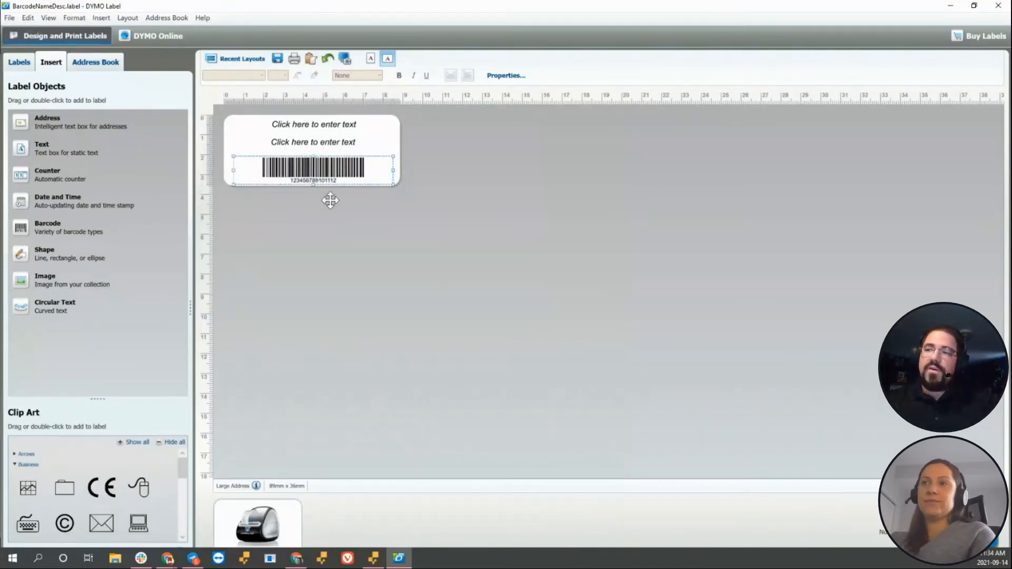
Step: Try the Large barcode size on the label's barcode
double_click(331, 167)
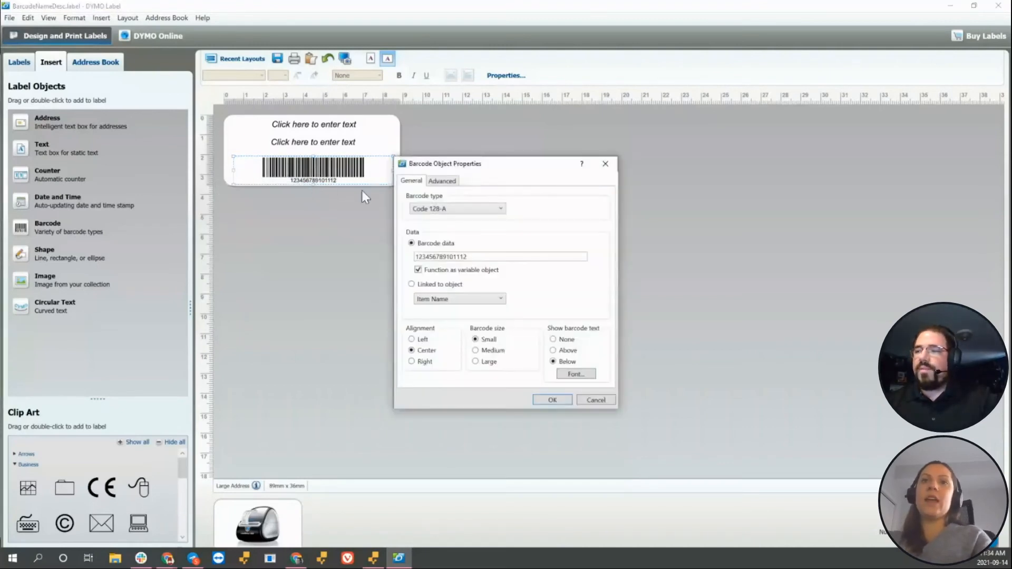
click(477, 362)
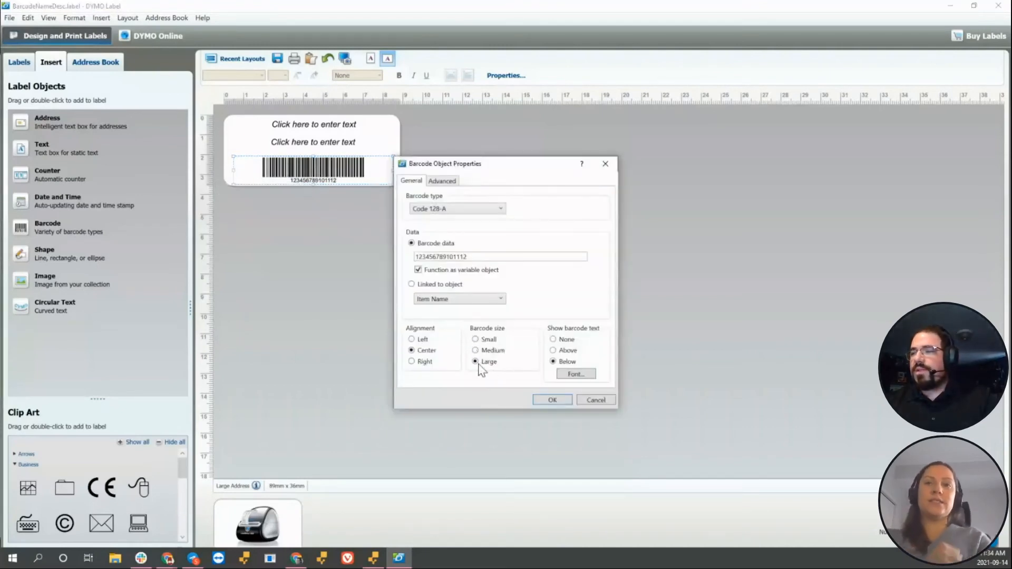
click(551, 400)
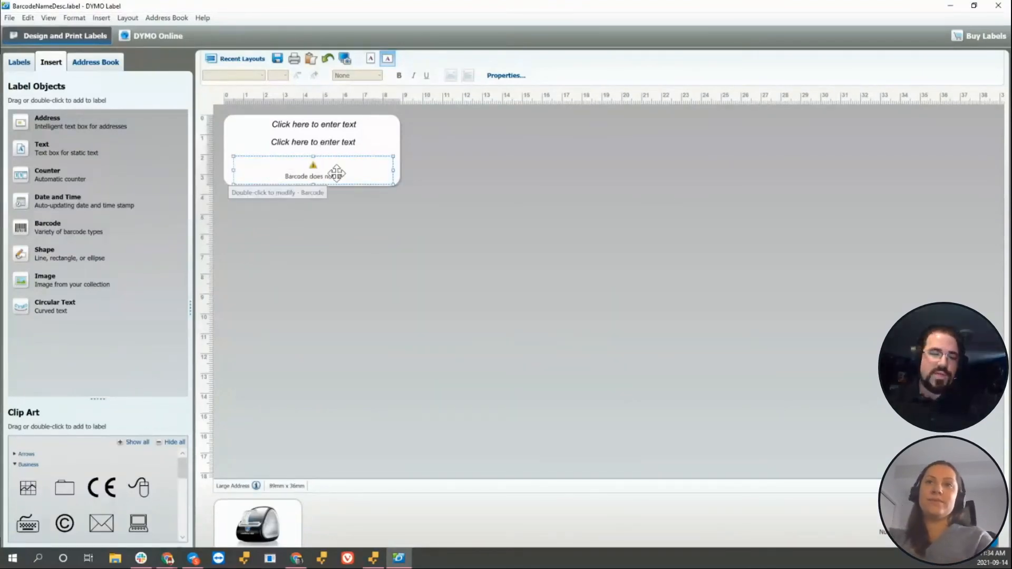
Step: Set the label's barcode size back to Small
double_click(335, 173)
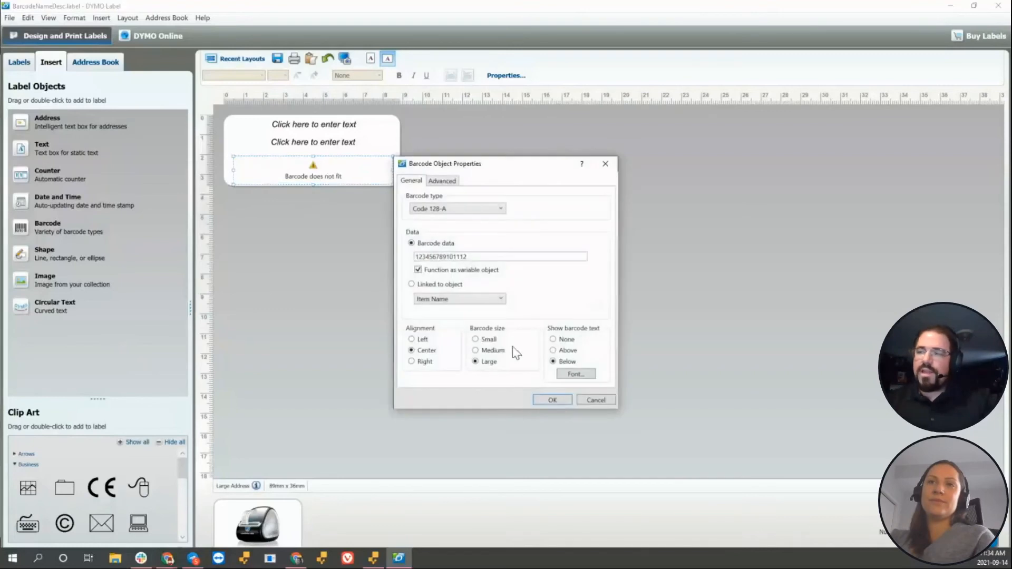
click(476, 339)
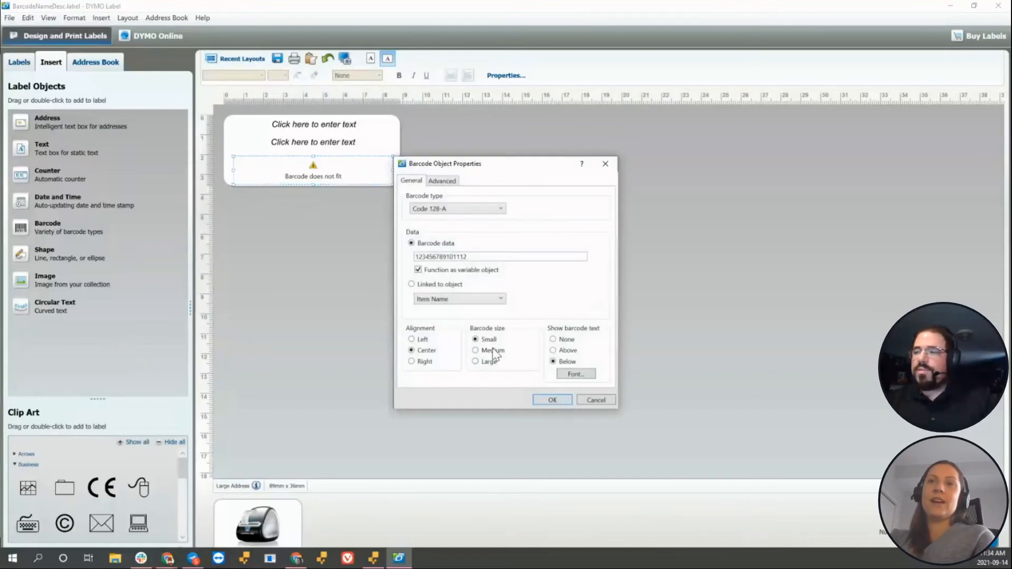
click(551, 399)
double_click(318, 167)
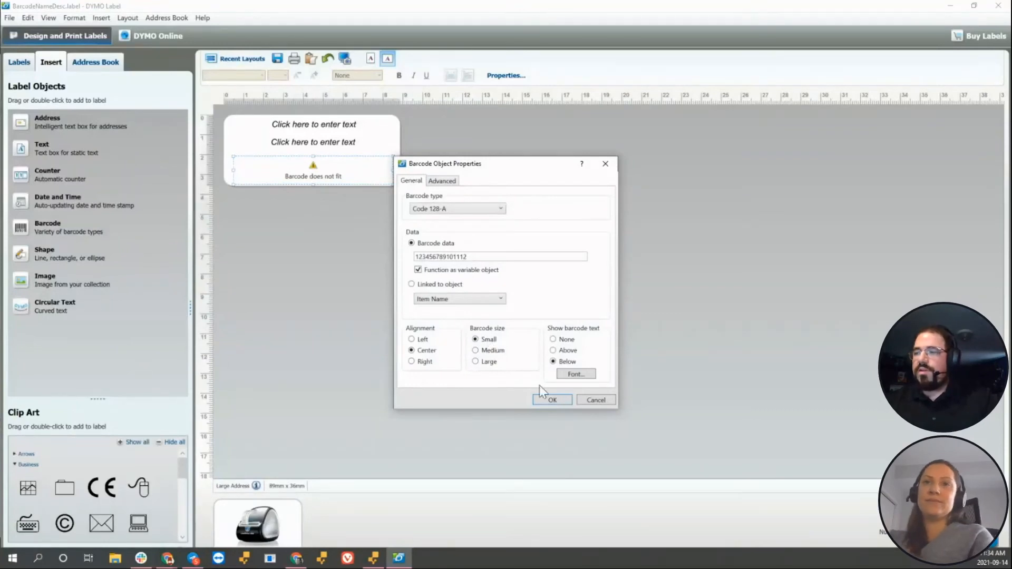
click(548, 398)
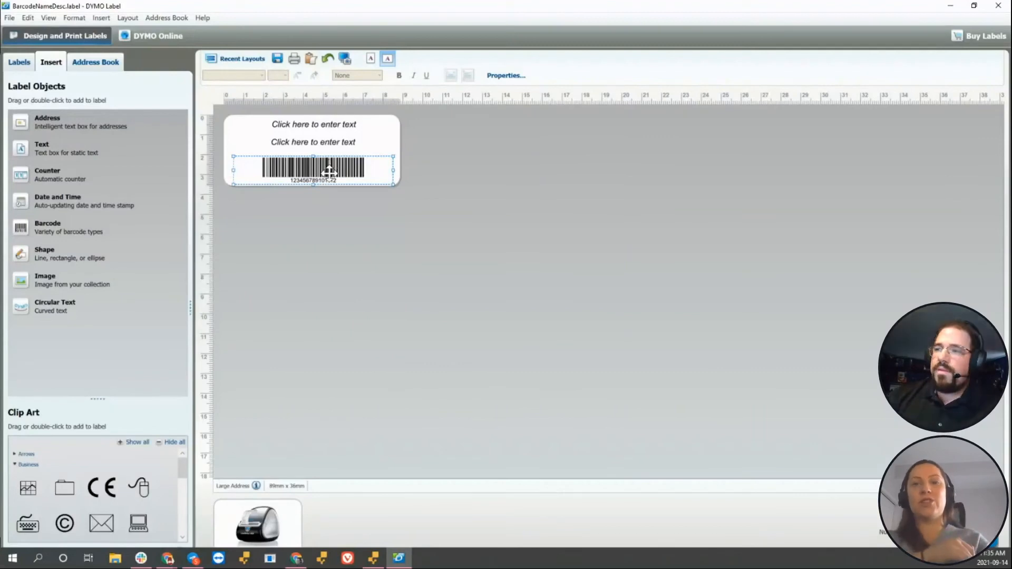
Step: Try the Code 128 Auto barcode type on the label's barcode
double_click(329, 167)
click(433, 208)
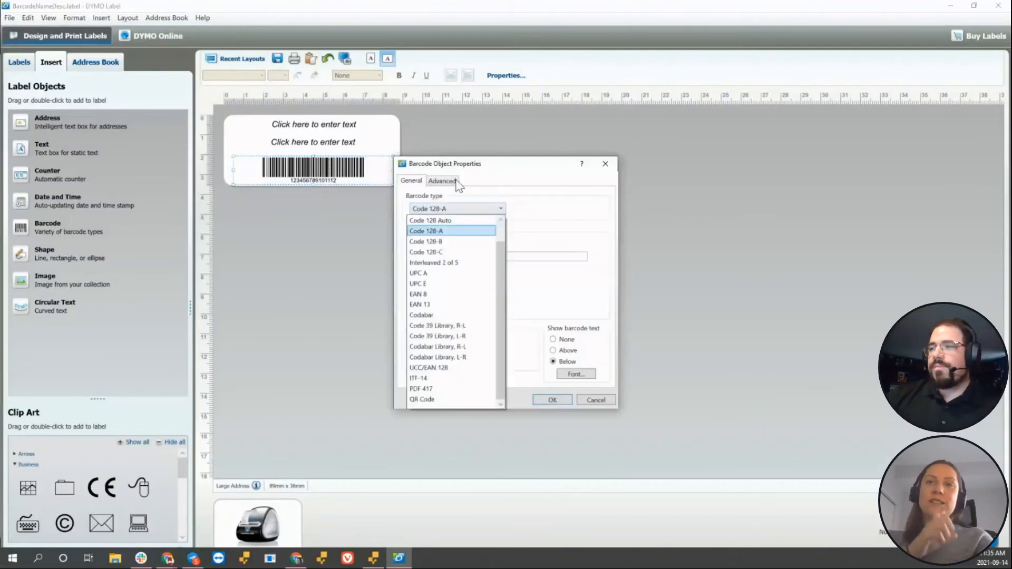
drag(459, 163, 371, 128)
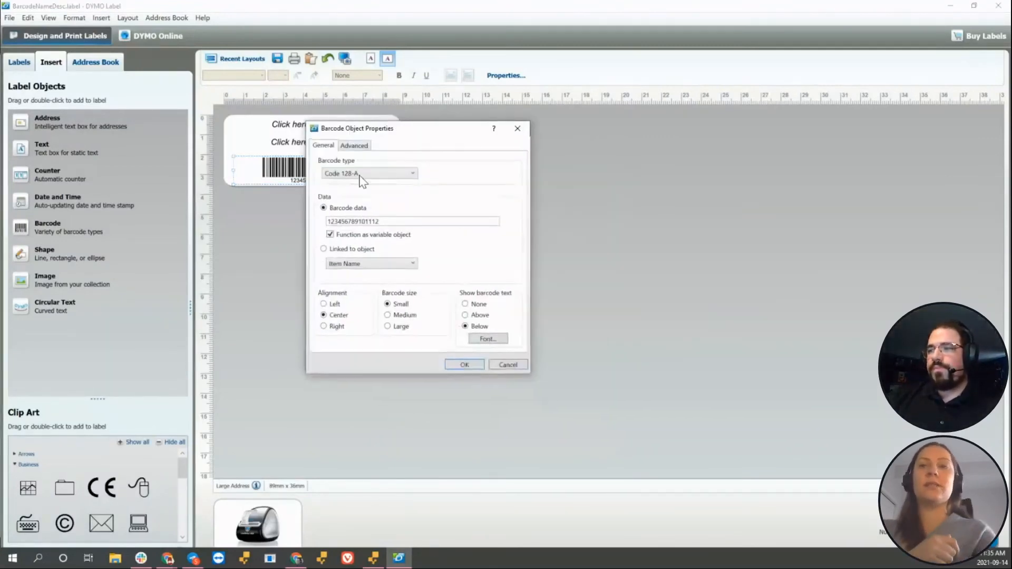
click(363, 174)
drag(411, 223, 416, 206)
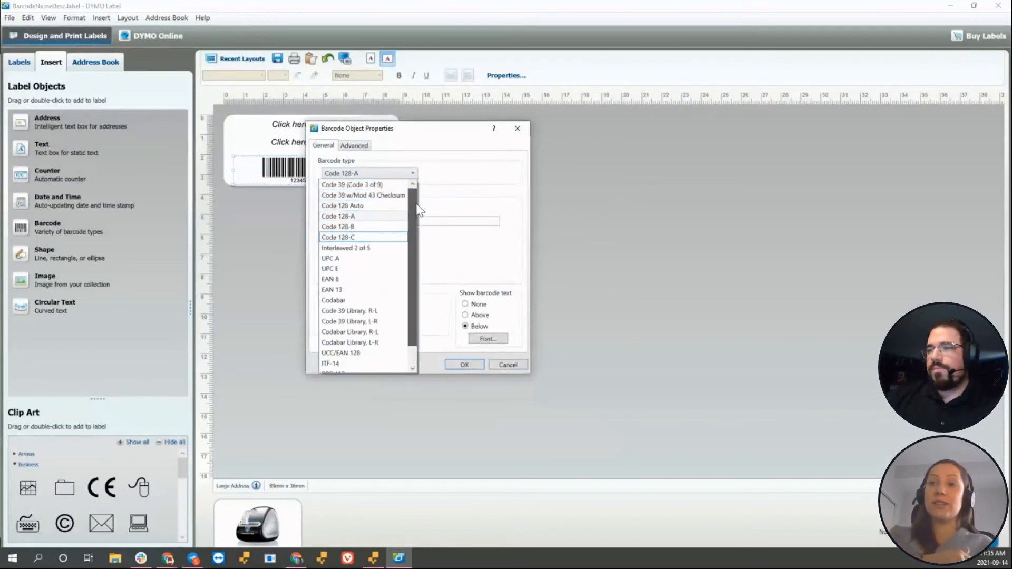
click(368, 206)
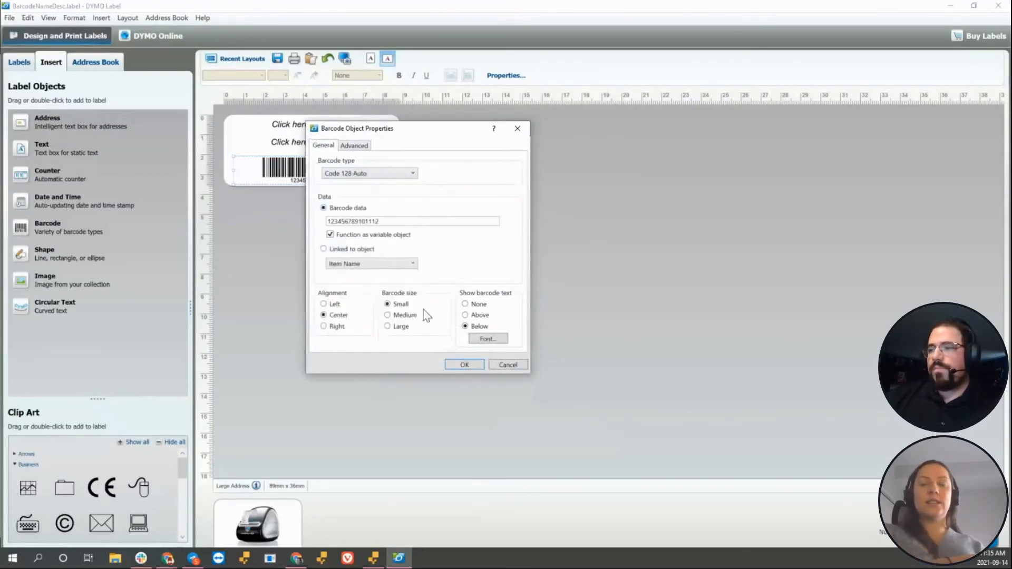
click(455, 365)
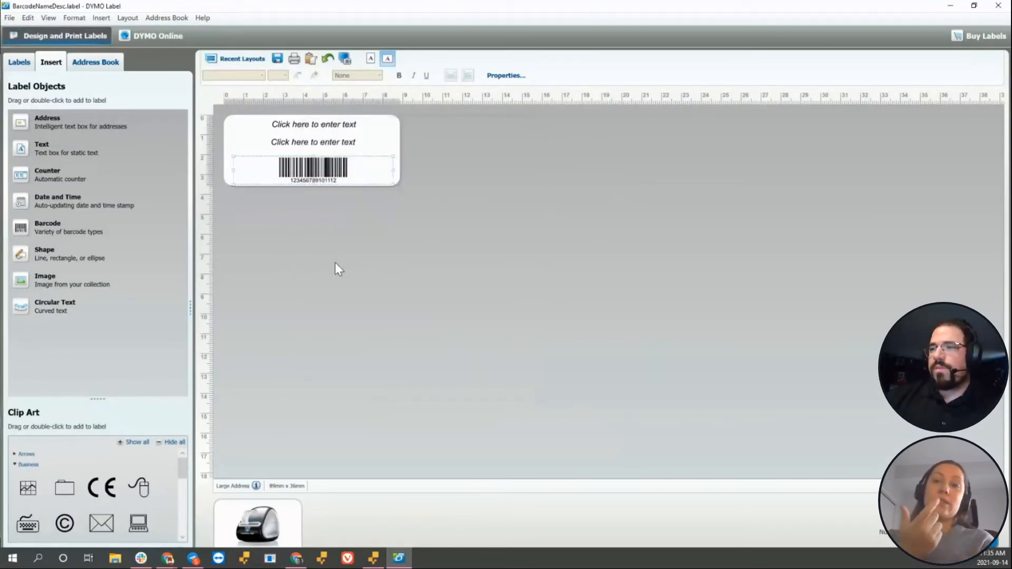
Step: Set the label's barcode type back to Code 128-A for comparison
double_click(298, 169)
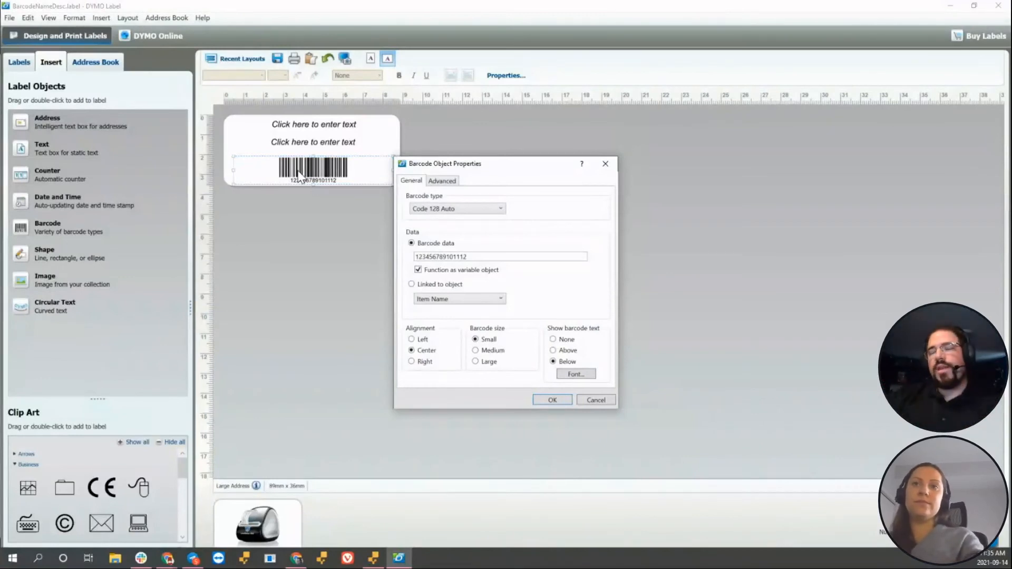
click(451, 208)
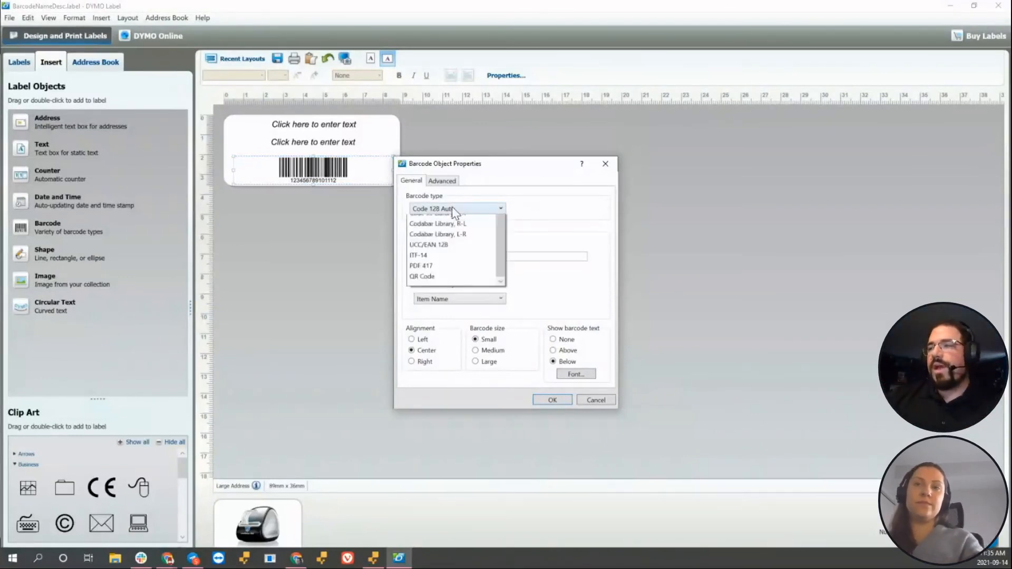
drag(502, 274, 495, 224)
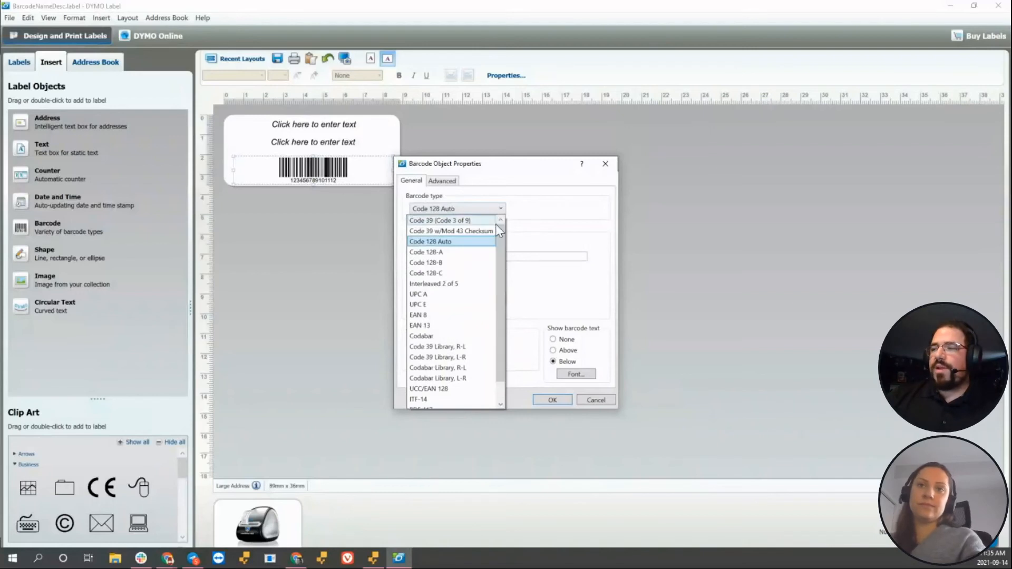
click(444, 253)
click(546, 399)
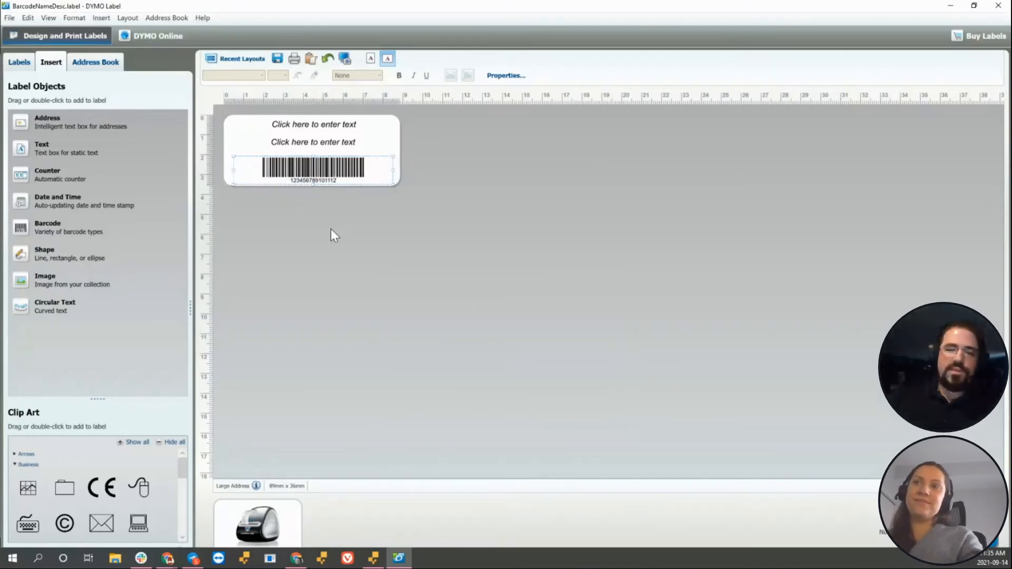
Step: Change the label's barcode type to Code 128 Auto and apply it
double_click(312, 174)
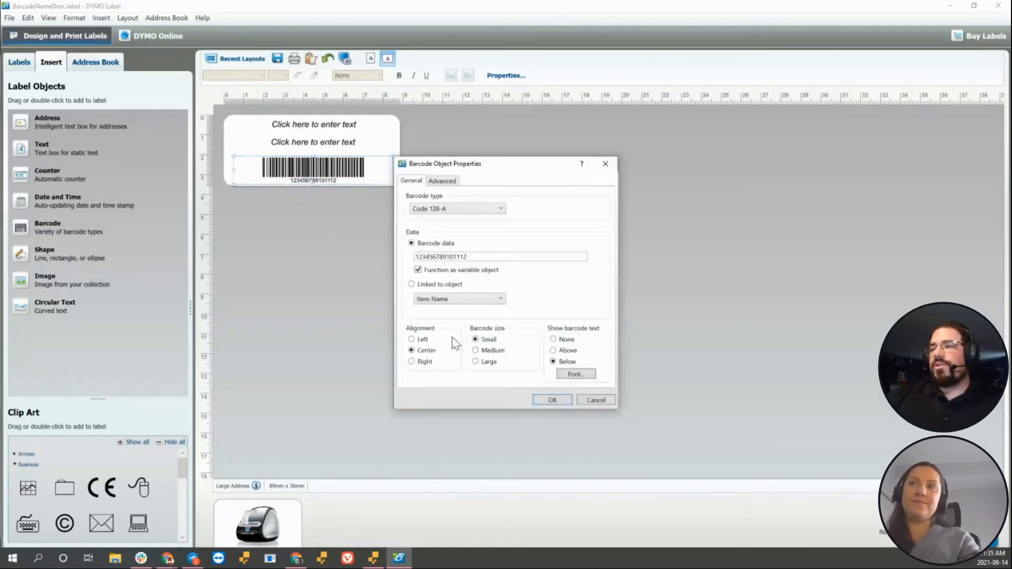
click(437, 208)
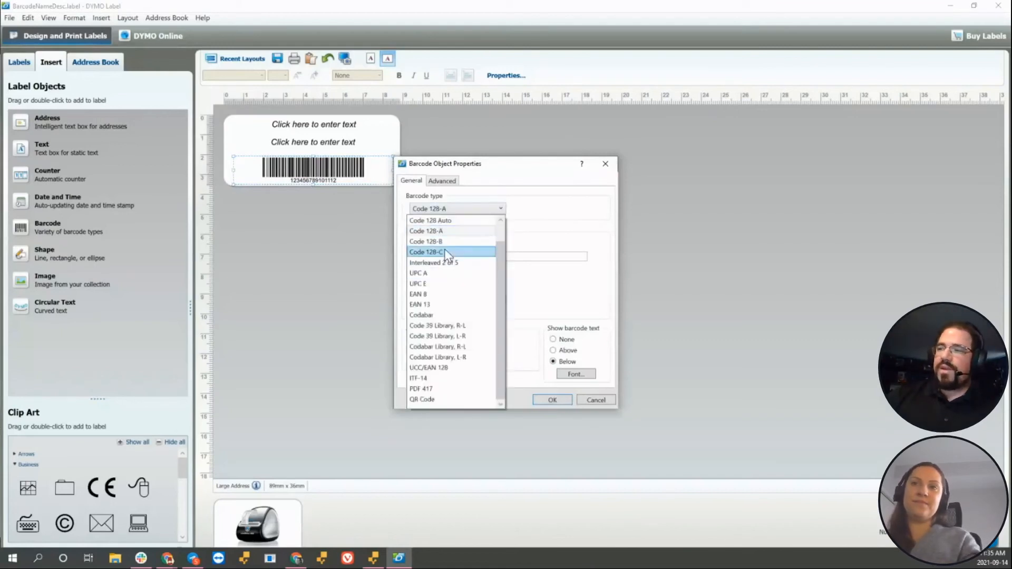
scroll(429, 236, up, 1)
click(473, 253)
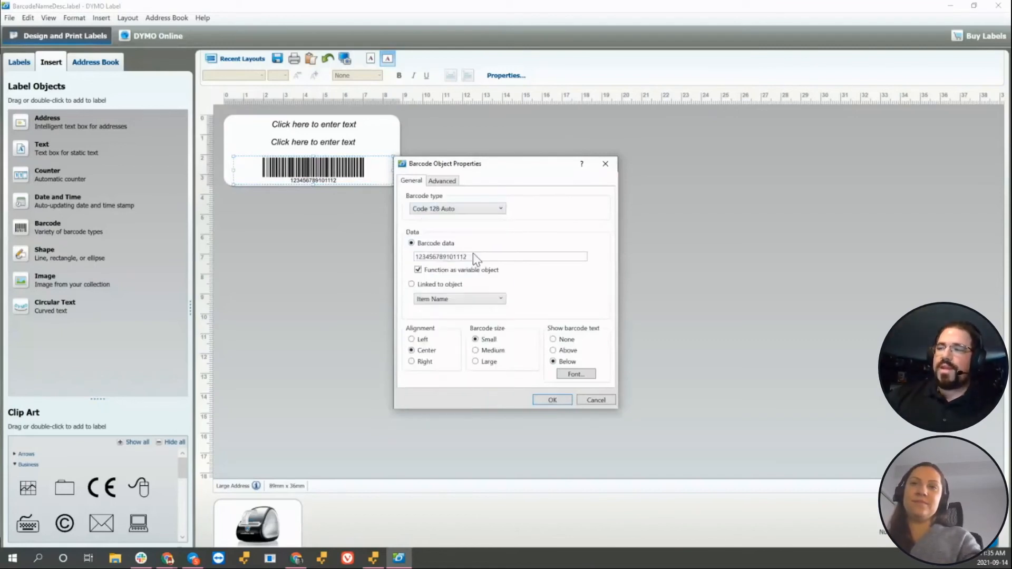
click(533, 402)
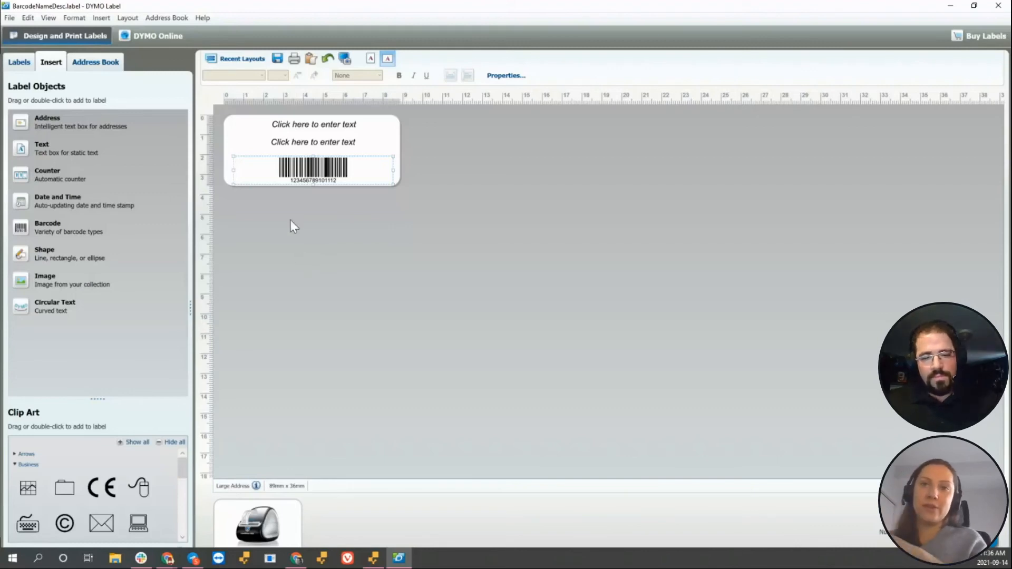
Step: Switch to inFlow Cloud in the browser and open its company settings
click(949, 7)
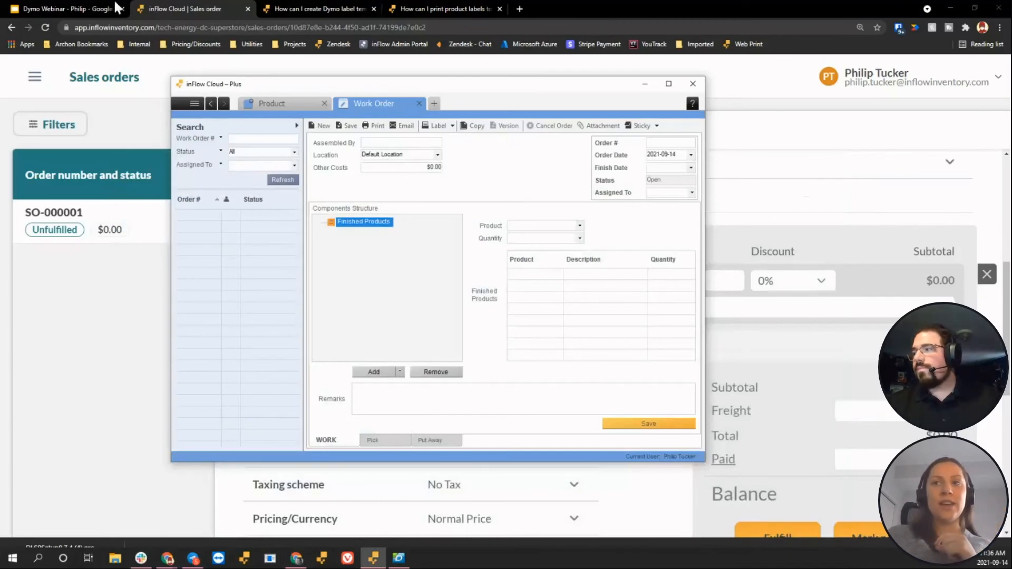
click(890, 78)
click(877, 209)
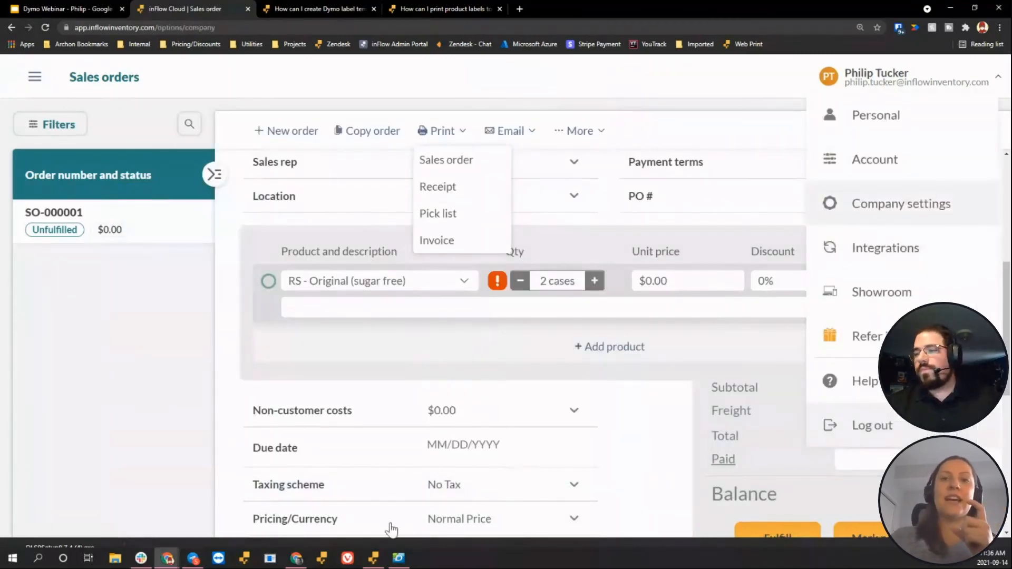
Step: Switch to DYMO Label and examine the barcode object's advanced and general properties without changing them
click(399, 558)
double_click(309, 170)
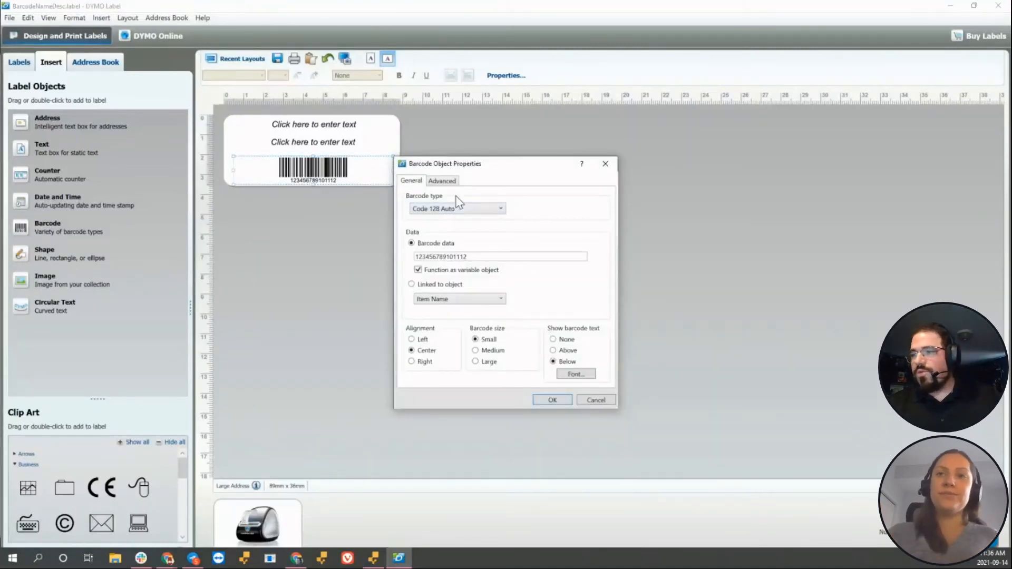
drag(457, 170, 403, 170)
click(402, 182)
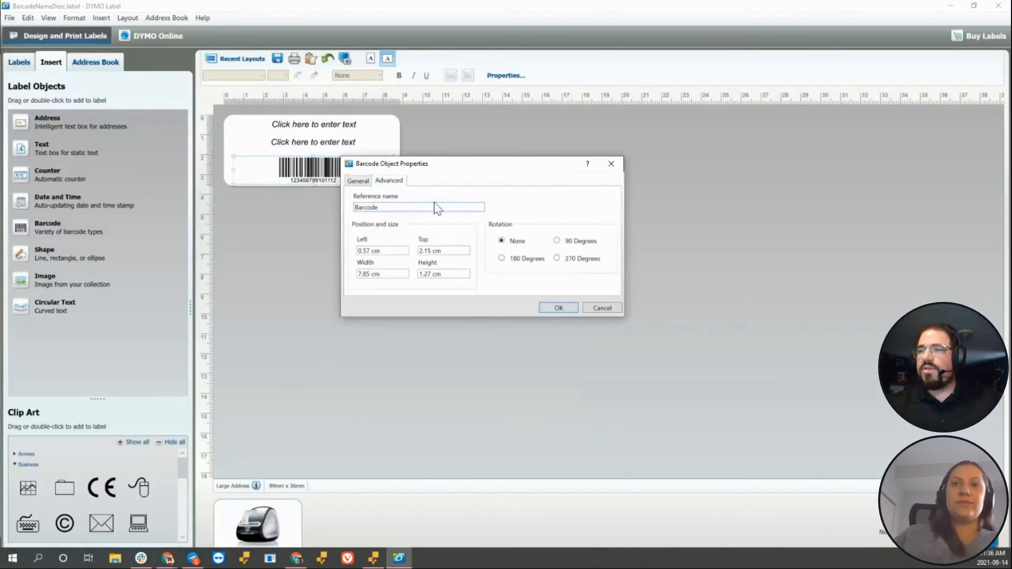
click(361, 182)
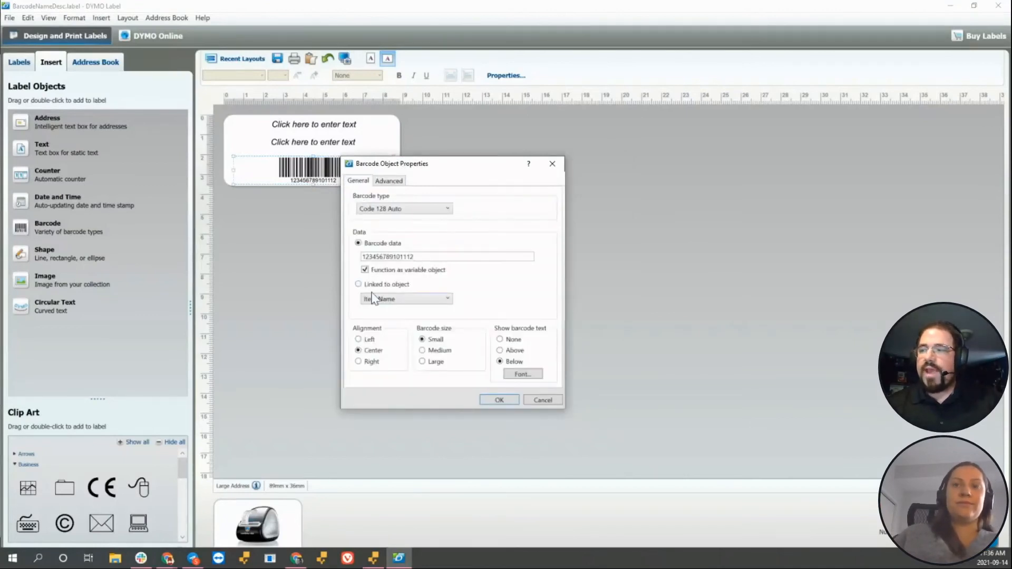
click(530, 400)
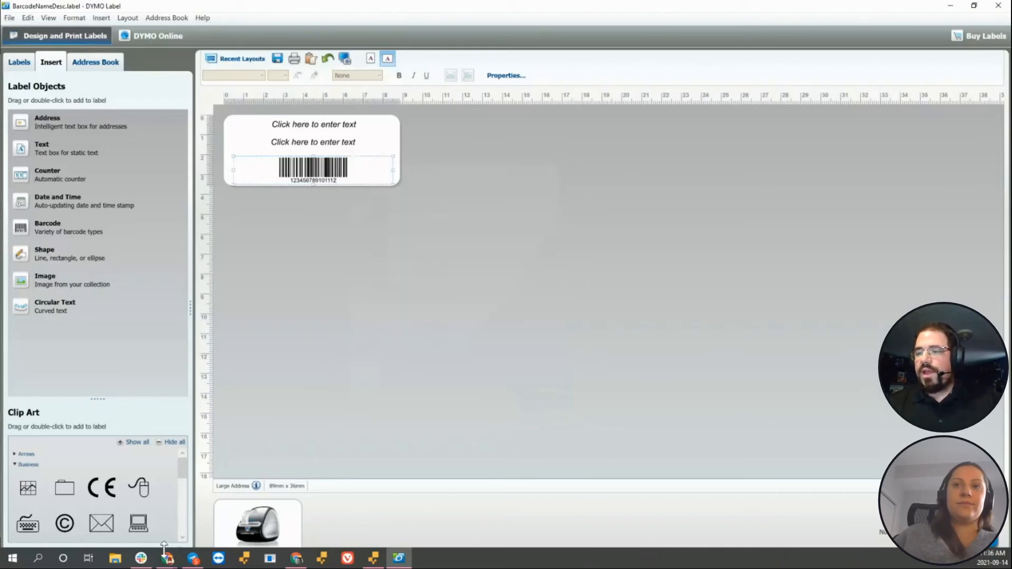
Step: Switch back to inFlow Cloud in the browser and open the barcode and SKU generation settings
click(168, 559)
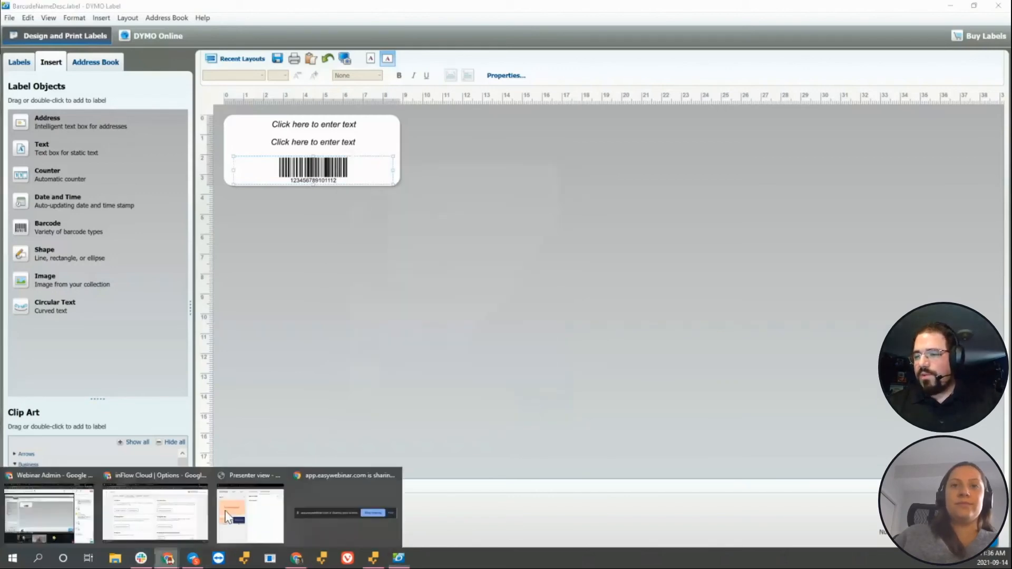
click(170, 516)
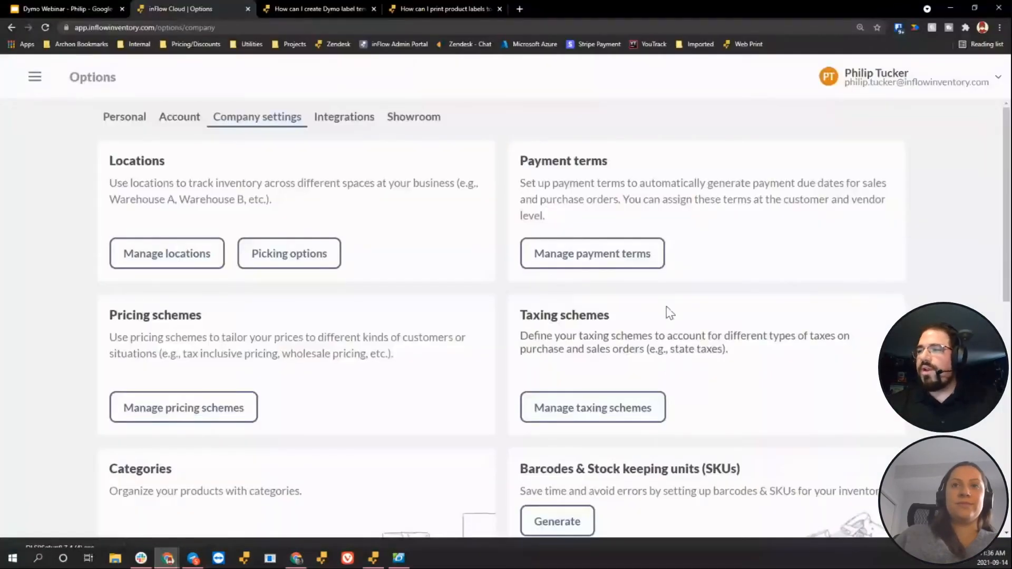
scroll(666, 312, down, 6)
click(553, 186)
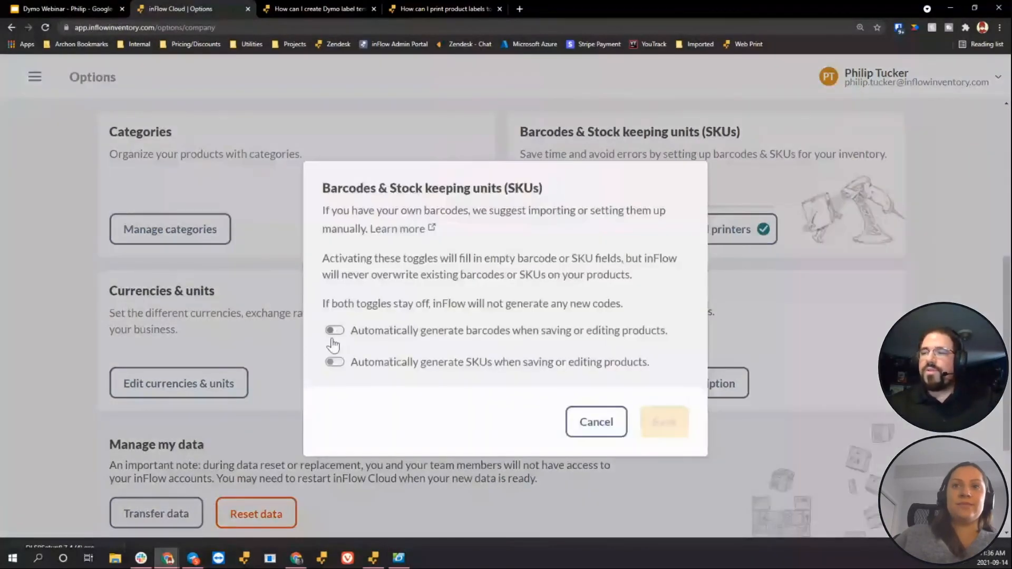
Step: Try automatic barcode generation with the prefix 23423, and discard the settings without generating barcodes
click(334, 330)
click(451, 304)
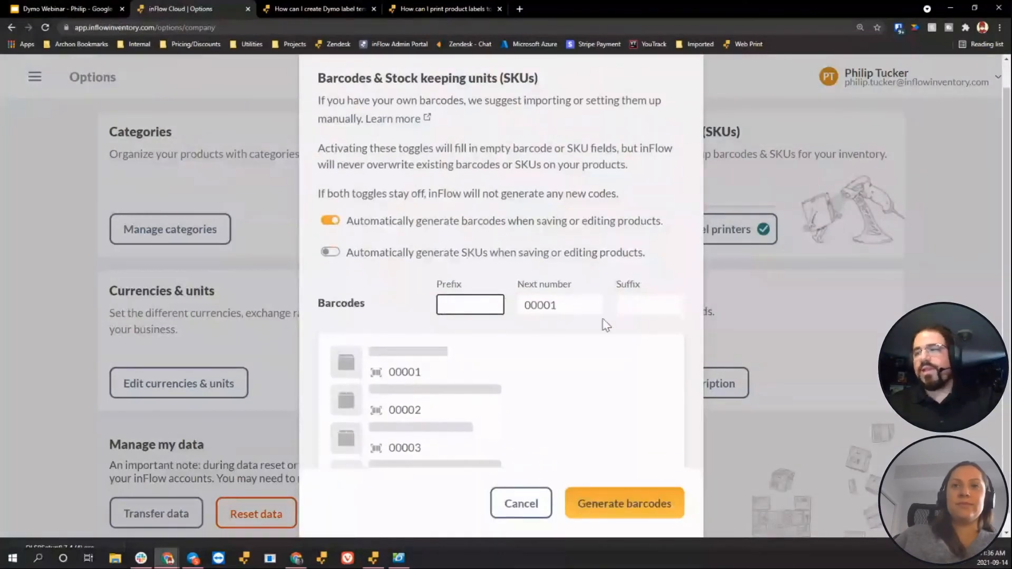
text(23423)
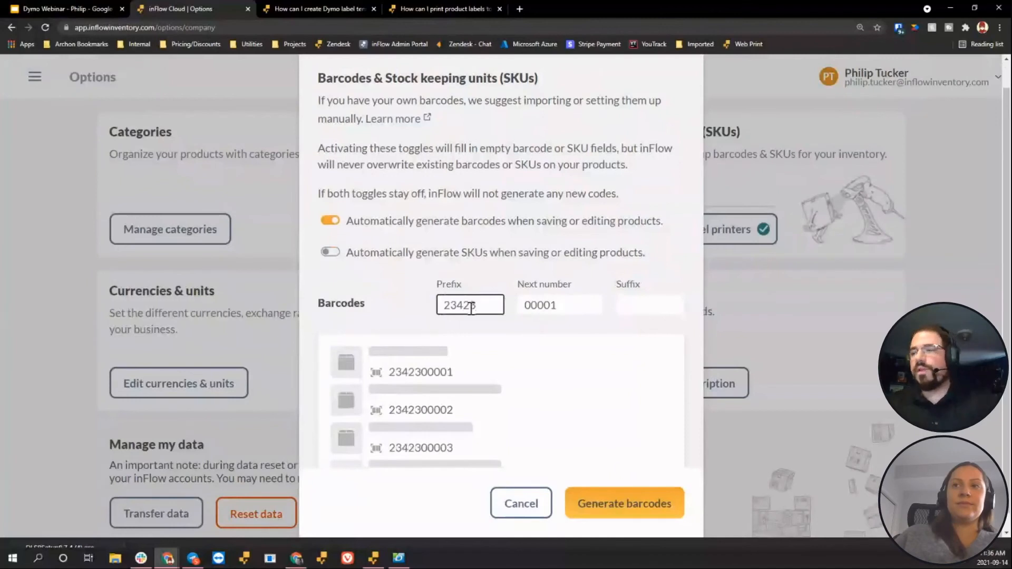
drag(476, 305, 382, 305)
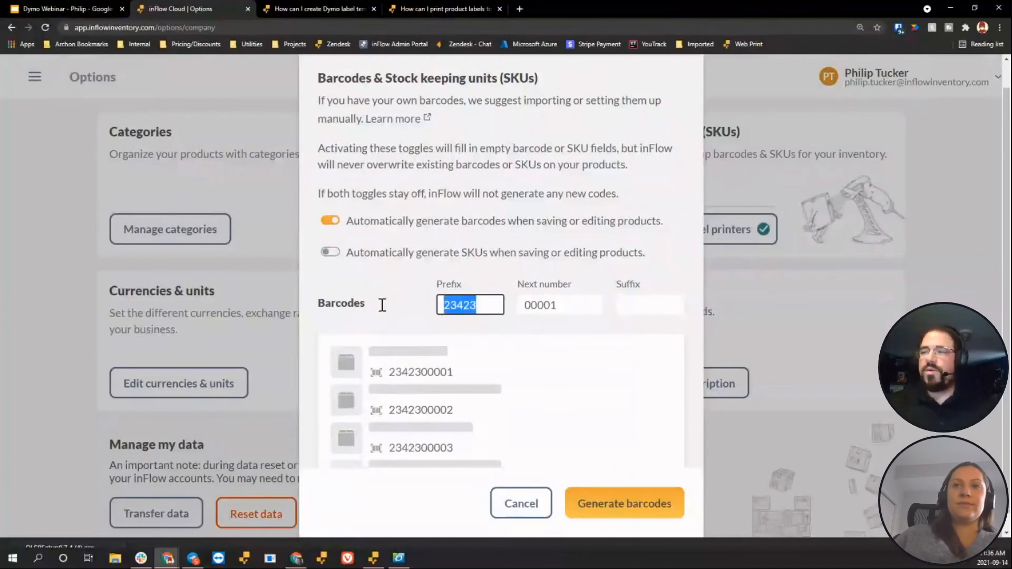
double_click(580, 305)
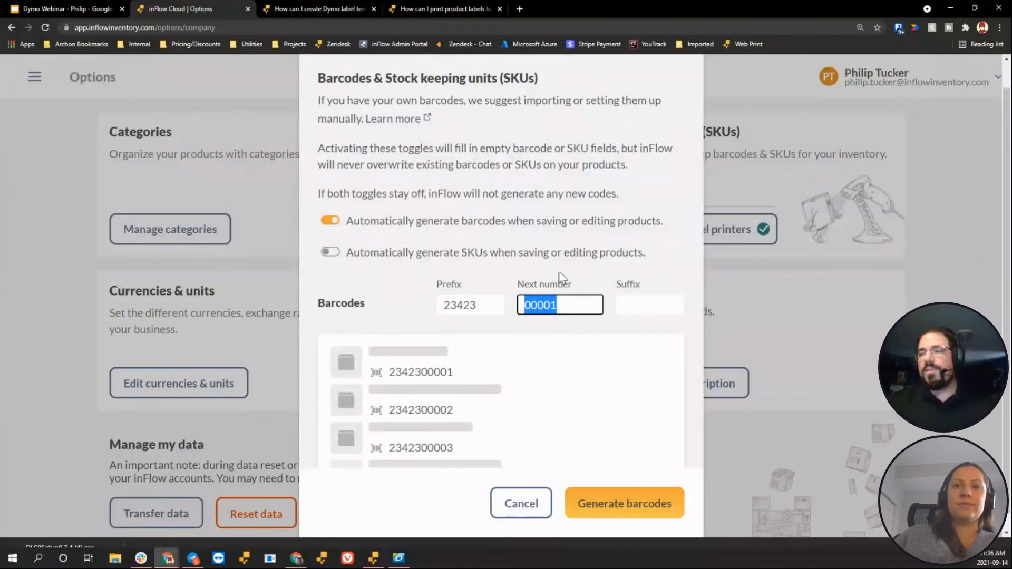
key(shift+Tab)
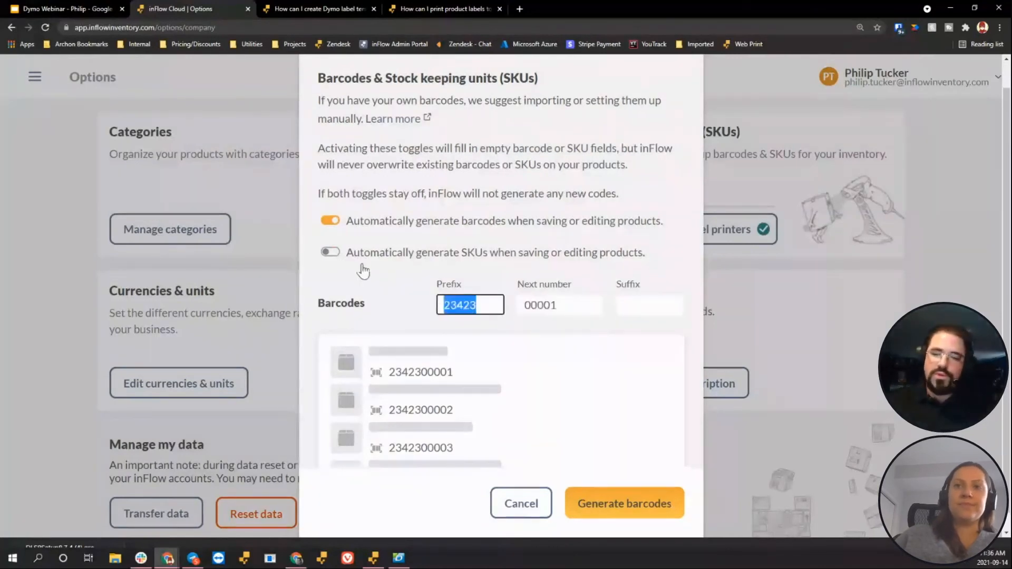
click(508, 506)
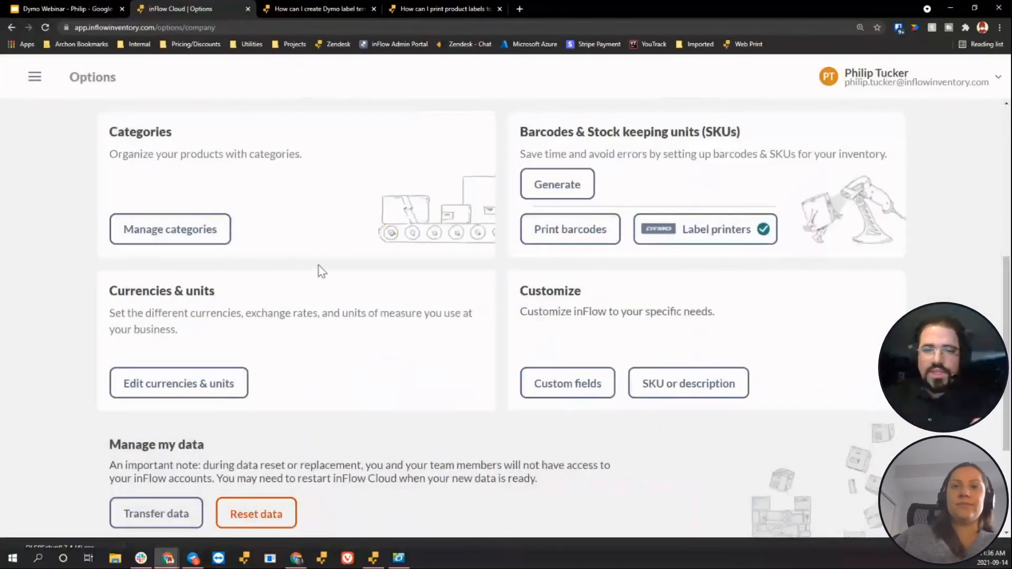
Step: Switch to the Google Slides presentation and advance to the troubleshooting slide "We can't find the Product you're looking for"
click(83, 6)
key(Right)
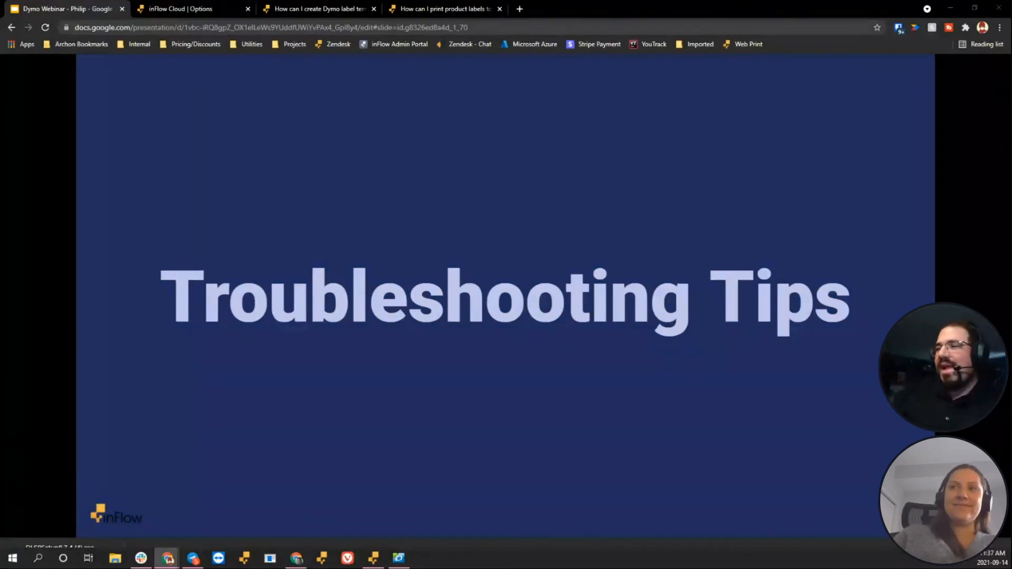
key(Right)
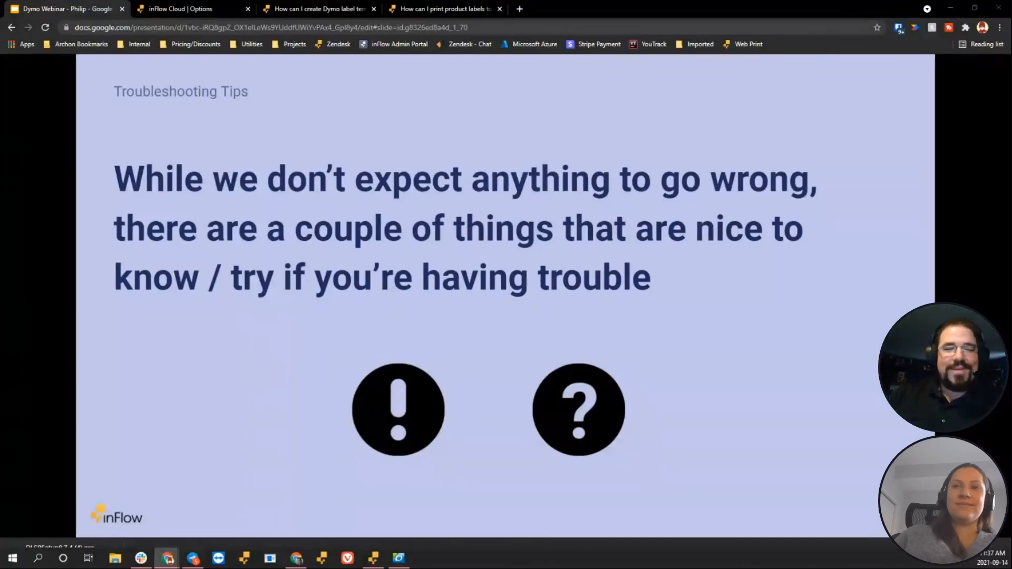
key(Right)
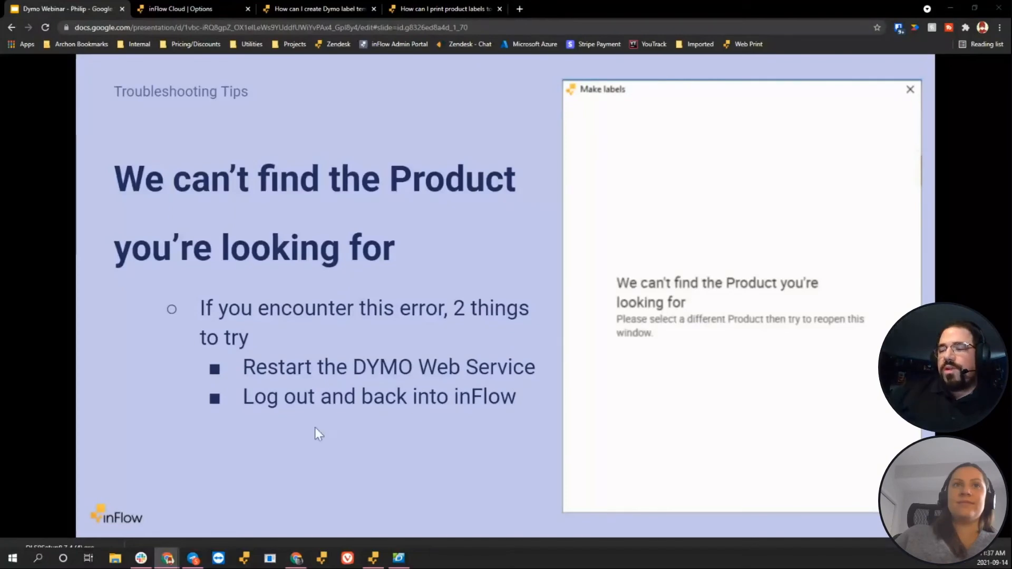
Step: Switch to the inFlow Cloud desktop app and bring up its General commands to show where to log out
click(396, 558)
click(393, 563)
click(374, 558)
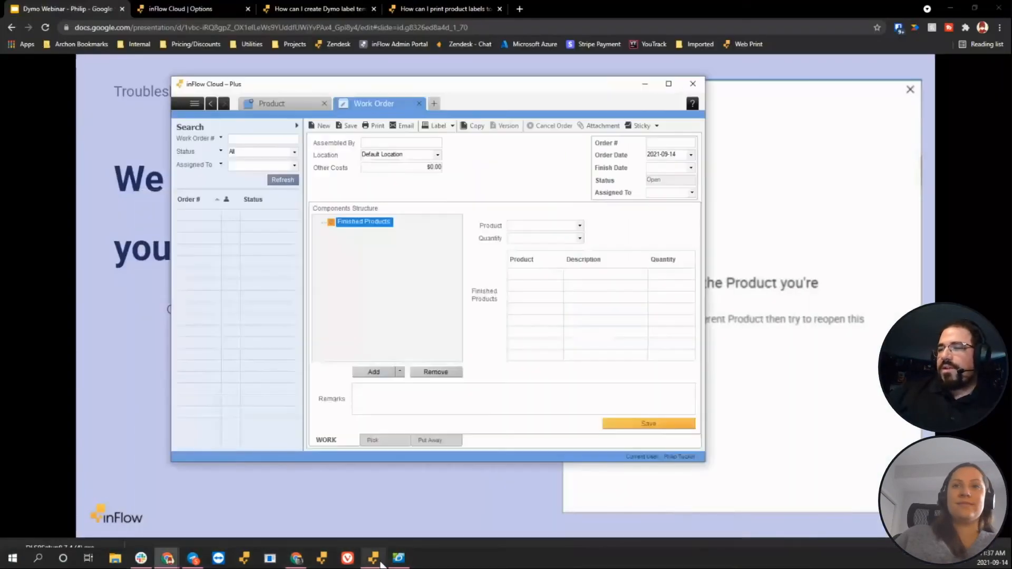
mouse_move(297, 97)
mouse_down()
mouse_move(285, 74)
mouse_move(291, 100)
mouse_move(309, 98)
mouse_up()
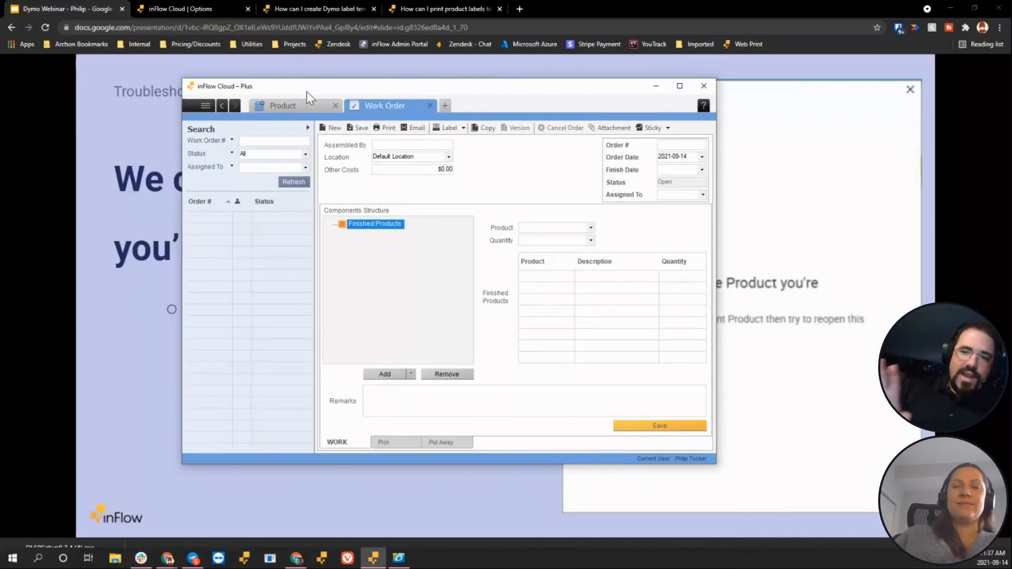
click(203, 104)
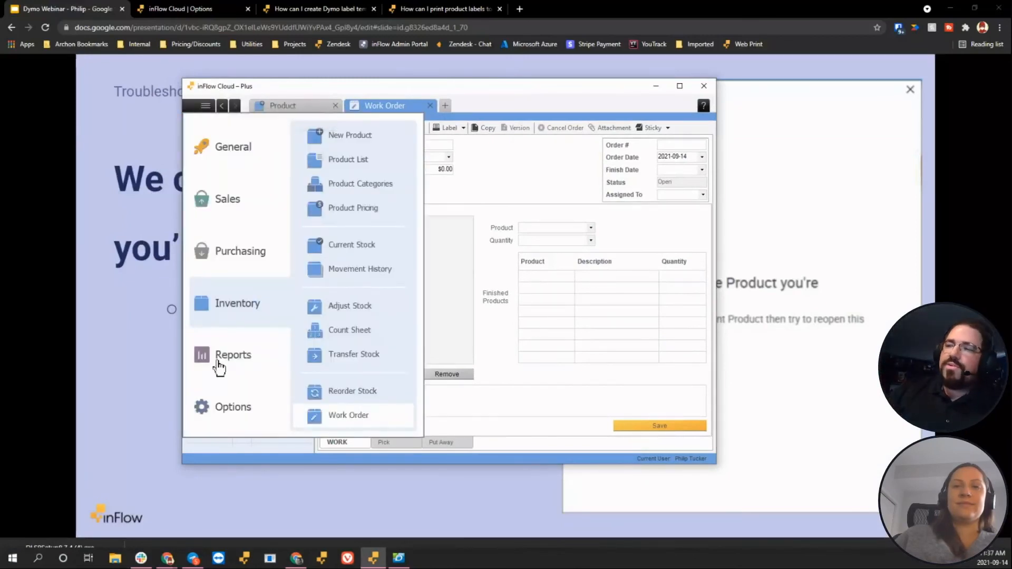
click(247, 363)
click(240, 154)
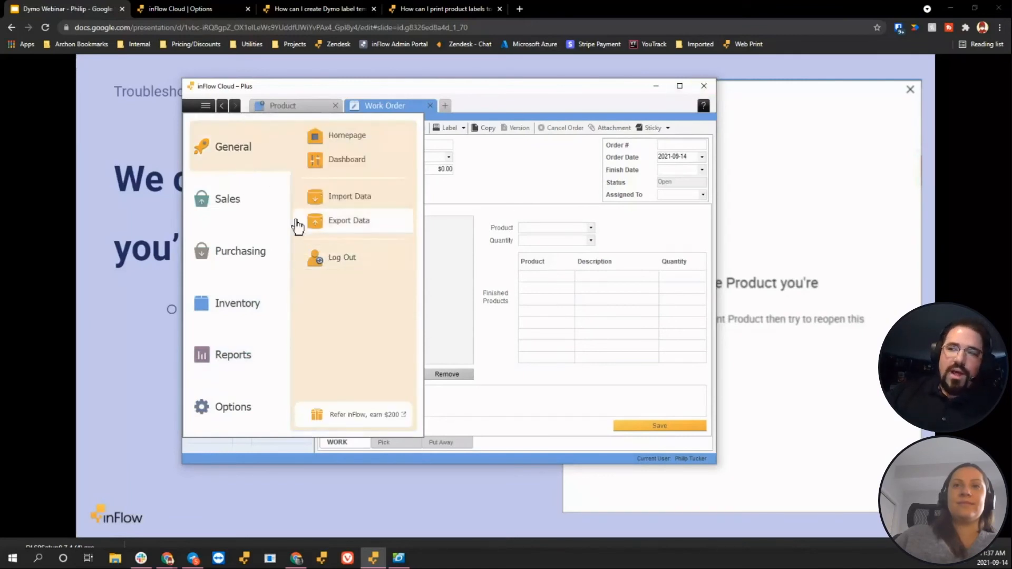
Step: Return to the Google Slides presentation, advance to the "Restart the Web Service" slide, and briefly bring up the DYMO Label app
click(198, 107)
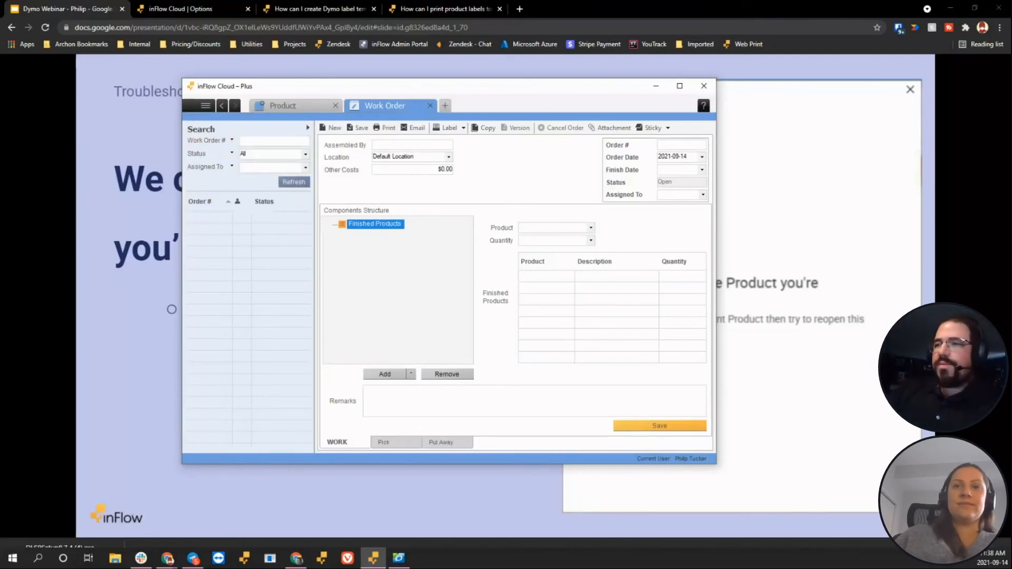
click(65, 7)
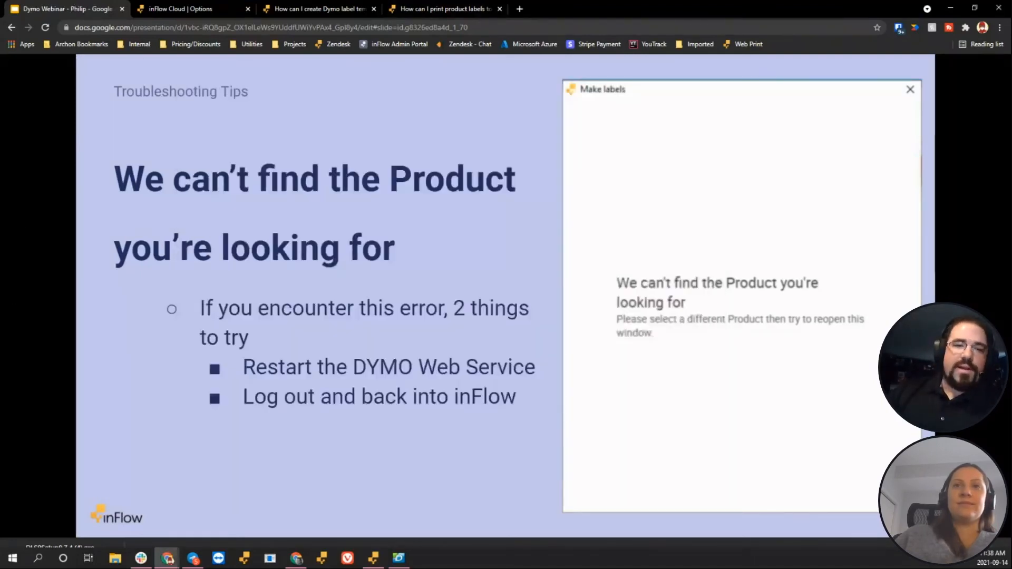
key(Right)
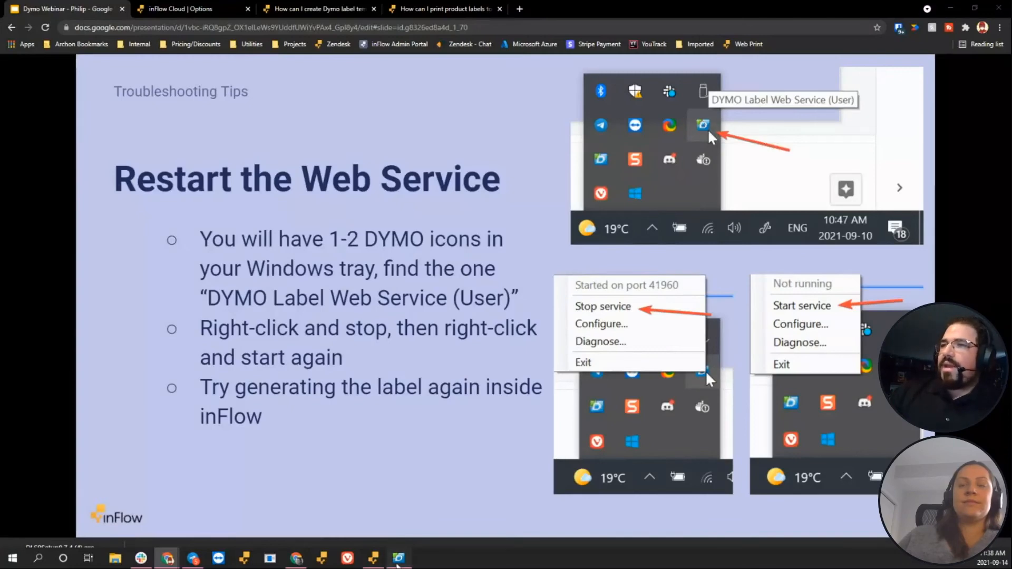
click(397, 562)
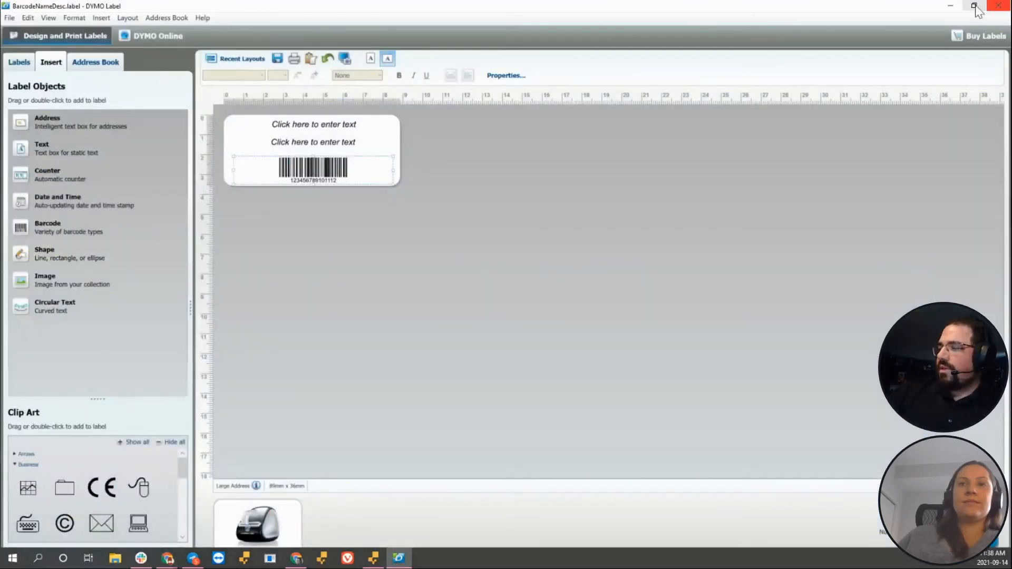
click(950, 7)
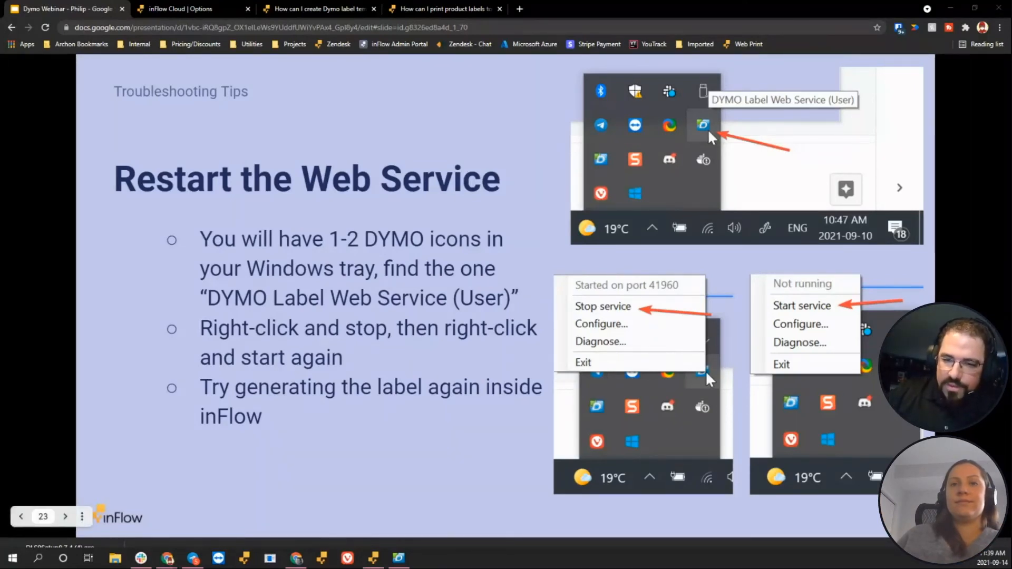
Step: Switch to the inFlow Cloud desktop app, try to make a label for the product RS - Original, and close the label window
click(373, 558)
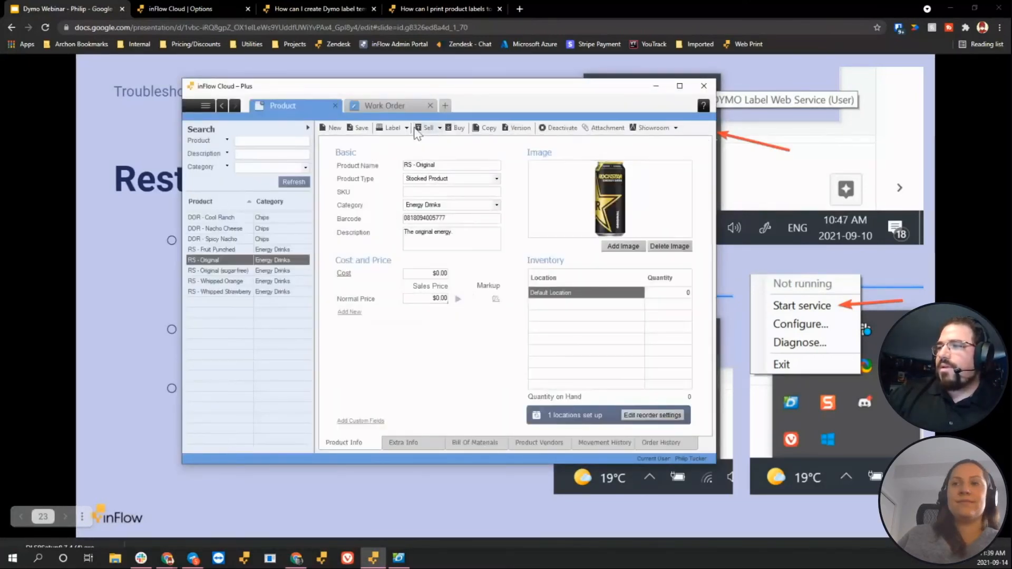
click(406, 128)
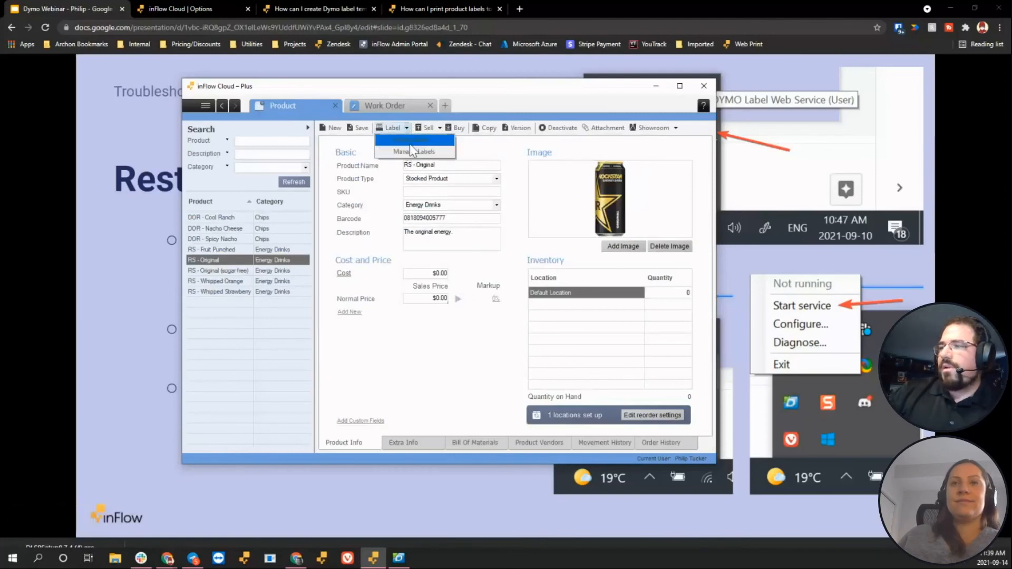
click(409, 140)
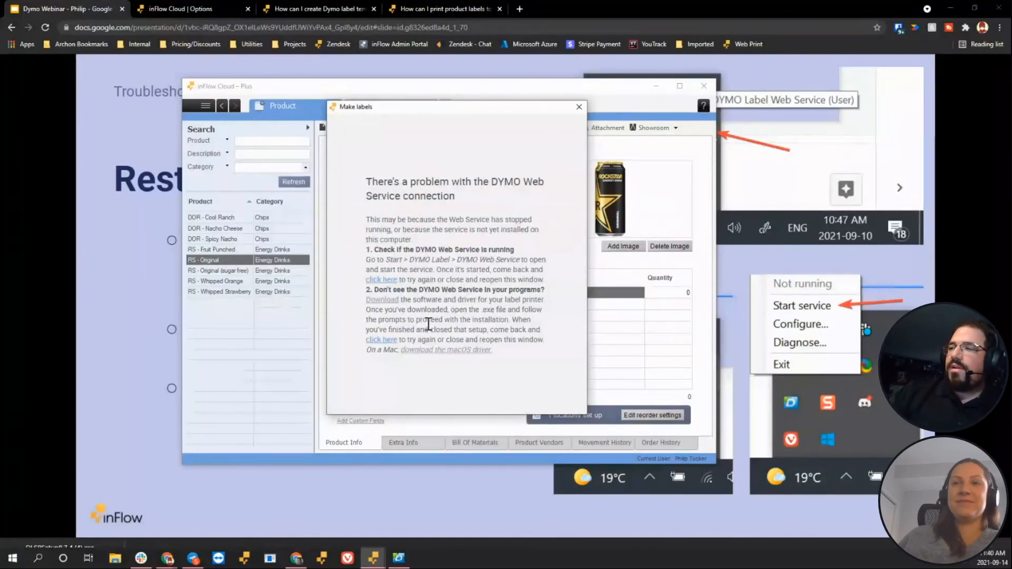
click(578, 107)
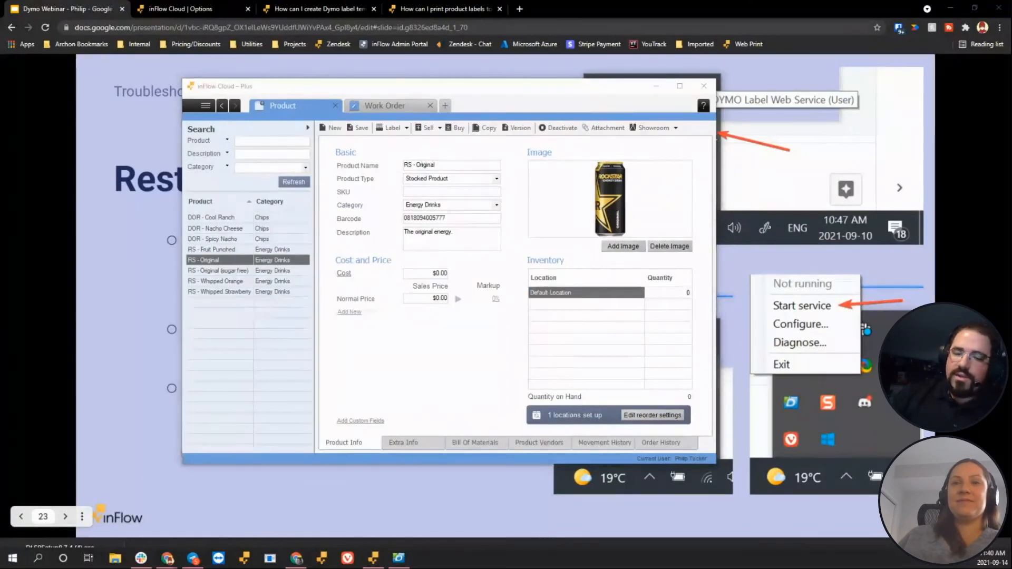
Step: Switch to the Google Slides presentation, preview the slide "If restarting the web service doesn't work:", and go back to "Restart the Web Service"
click(108, 368)
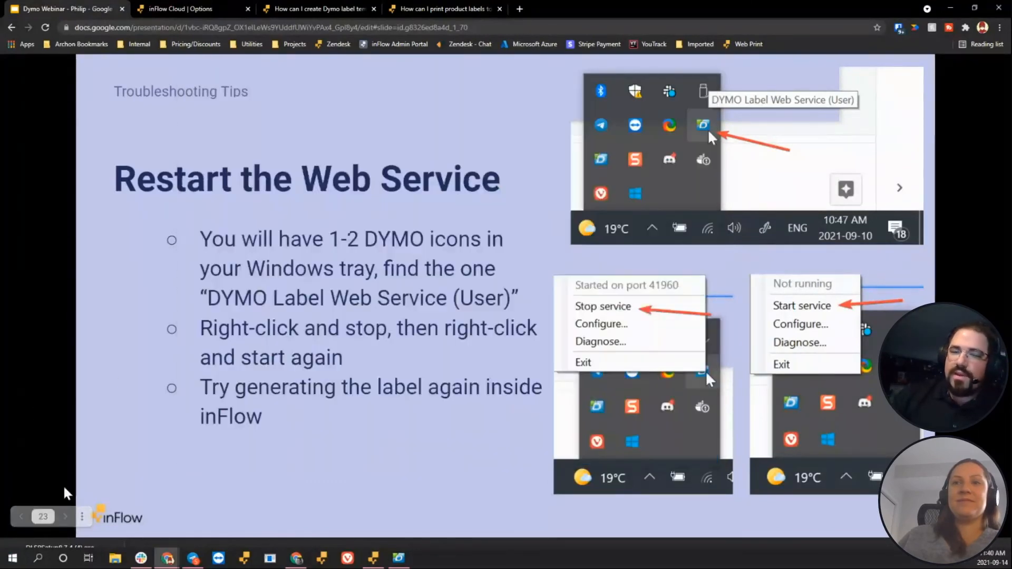
key(Right)
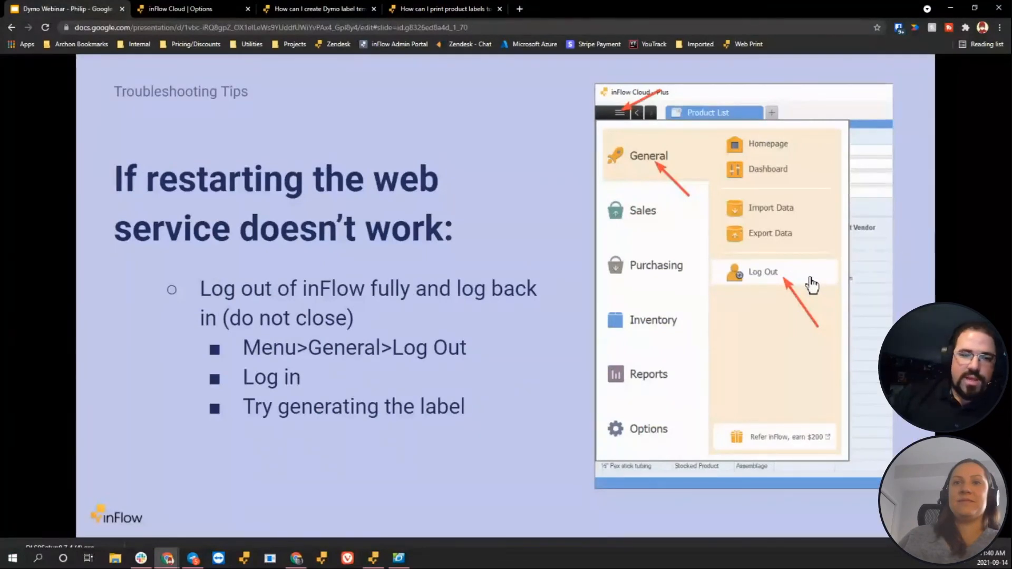
key(Left)
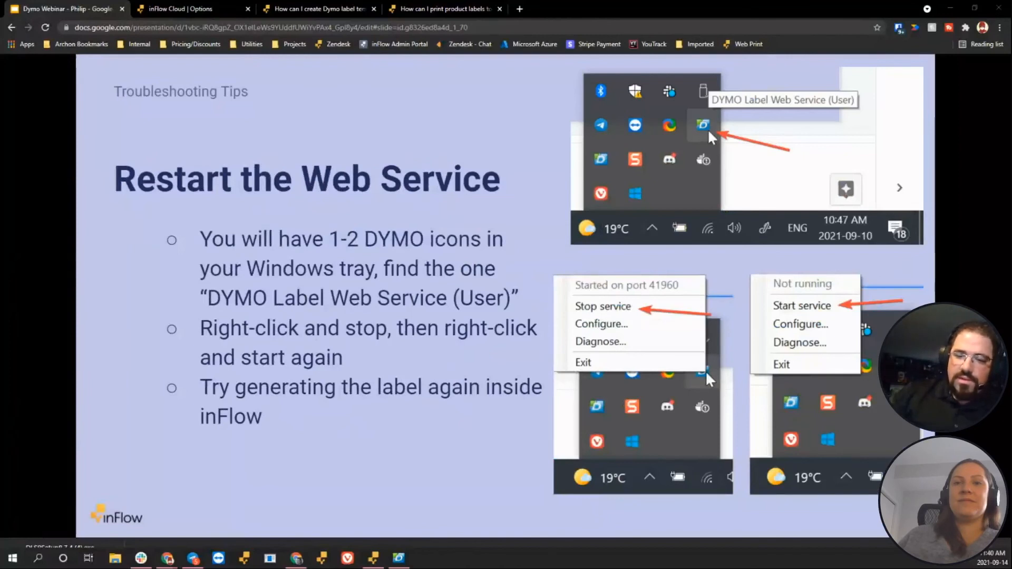
Step: Switch to the inFlow Cloud desktop app, preview the RS - Original product label again, and close it without printing
key(alt+Tab)
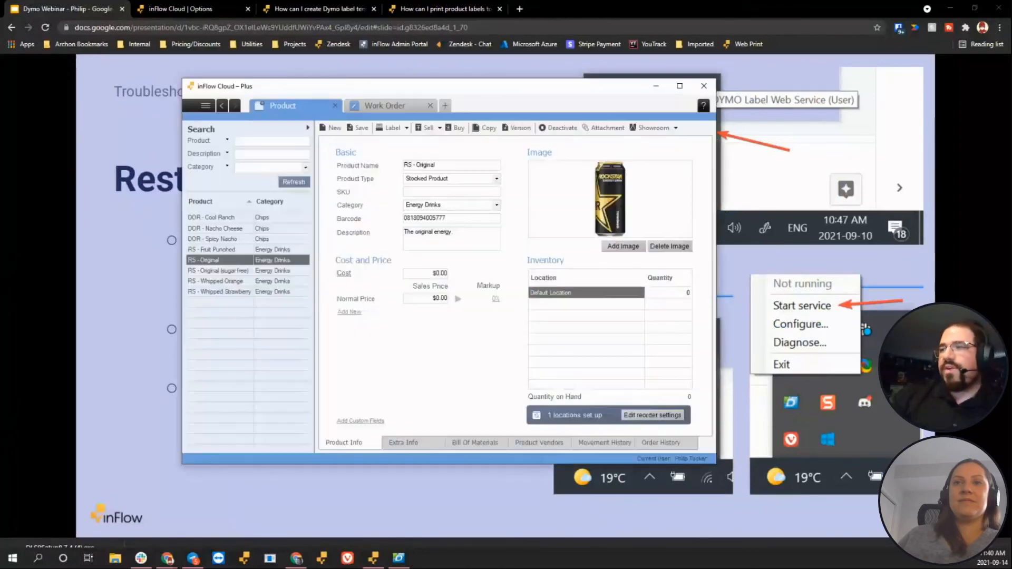
click(390, 127)
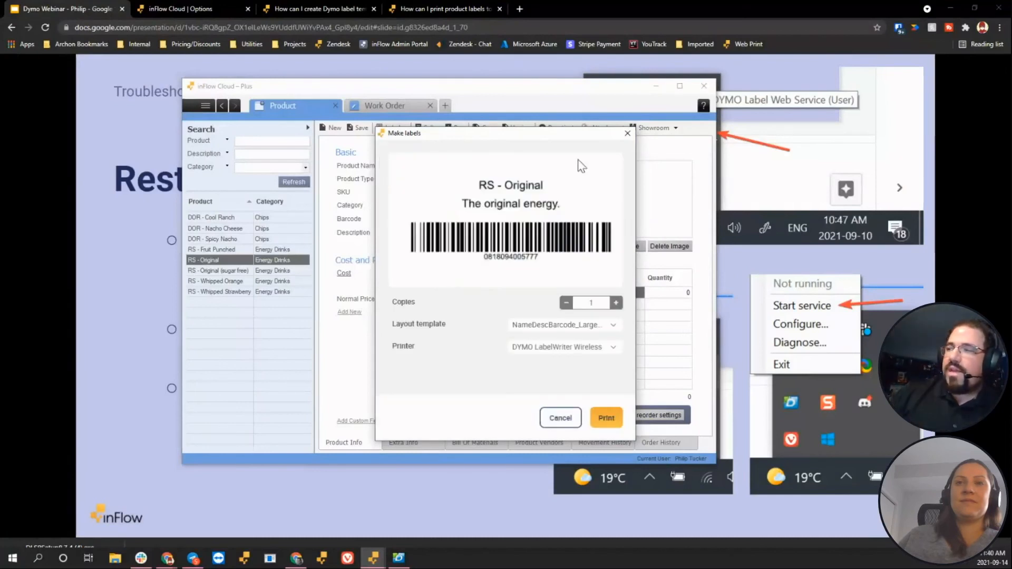
click(627, 133)
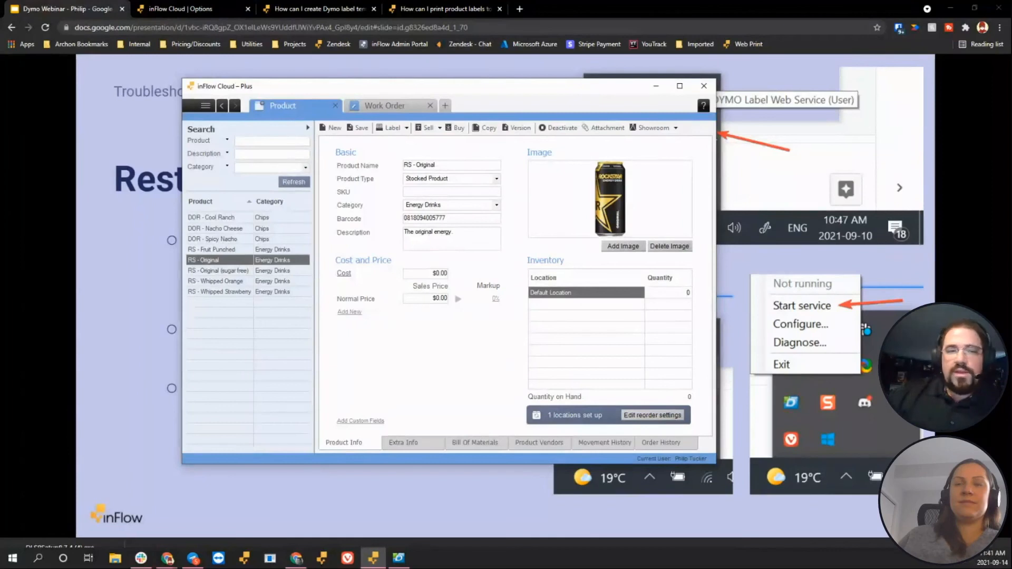
Step: Advance the presentation to the slide "If restarting the web service doesn't work:" and bring Google Slides to the front
key(Right)
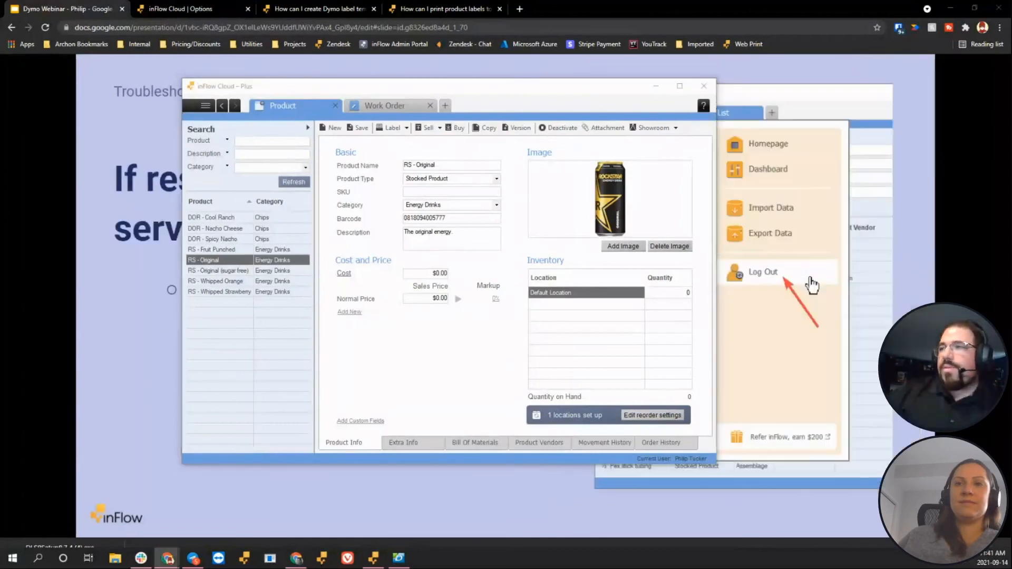
click(574, 3)
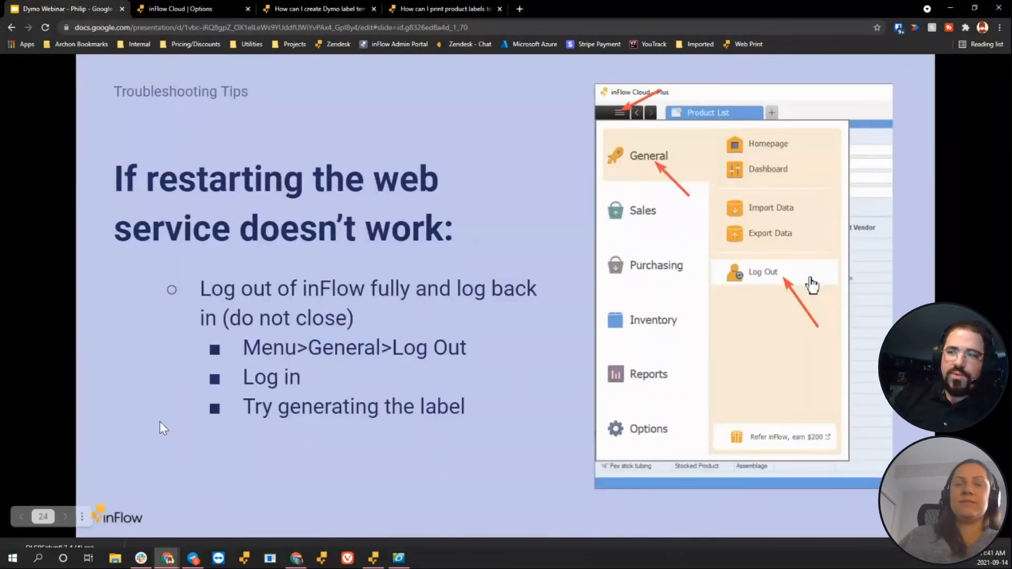